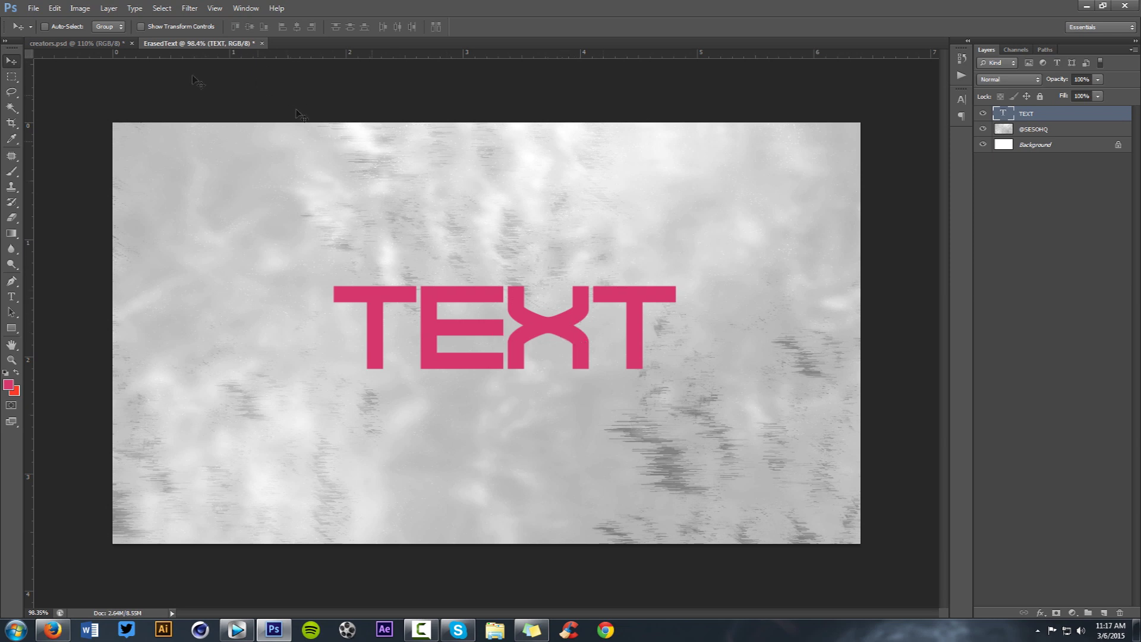
Preview the finished CREATORS example, then go back to the ErasedText document.
left_click(110, 46)
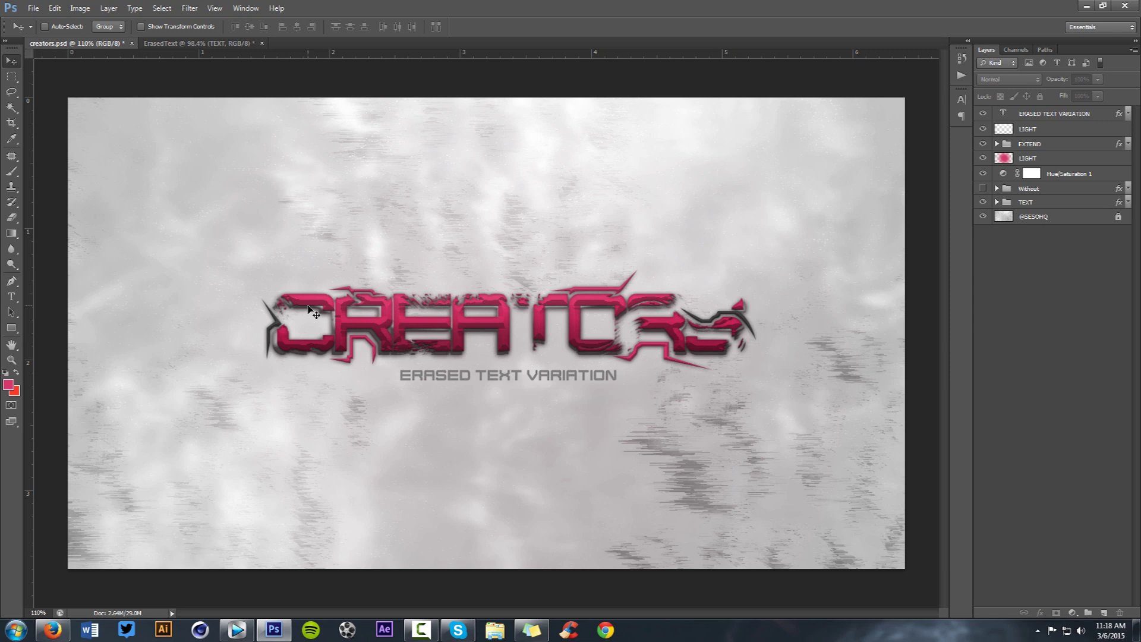
left_click(201, 45)
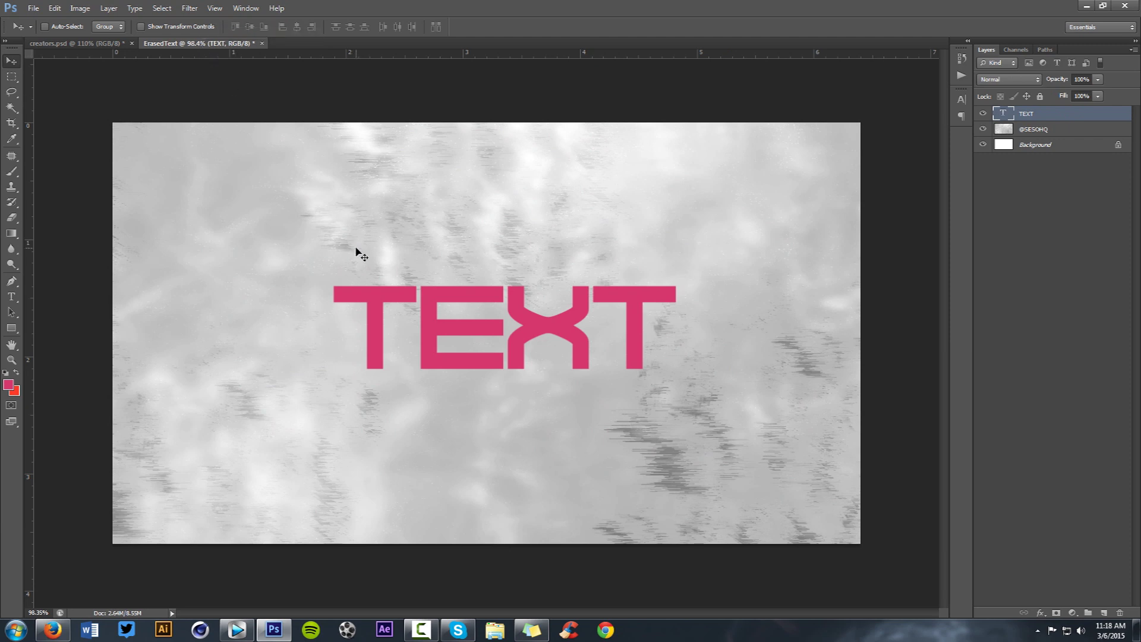
Confirm the TEXT layer uses Move-X Bold at 28.1 pt, then return to the Move tool.
double_click(415, 295)
left_click(100, 27)
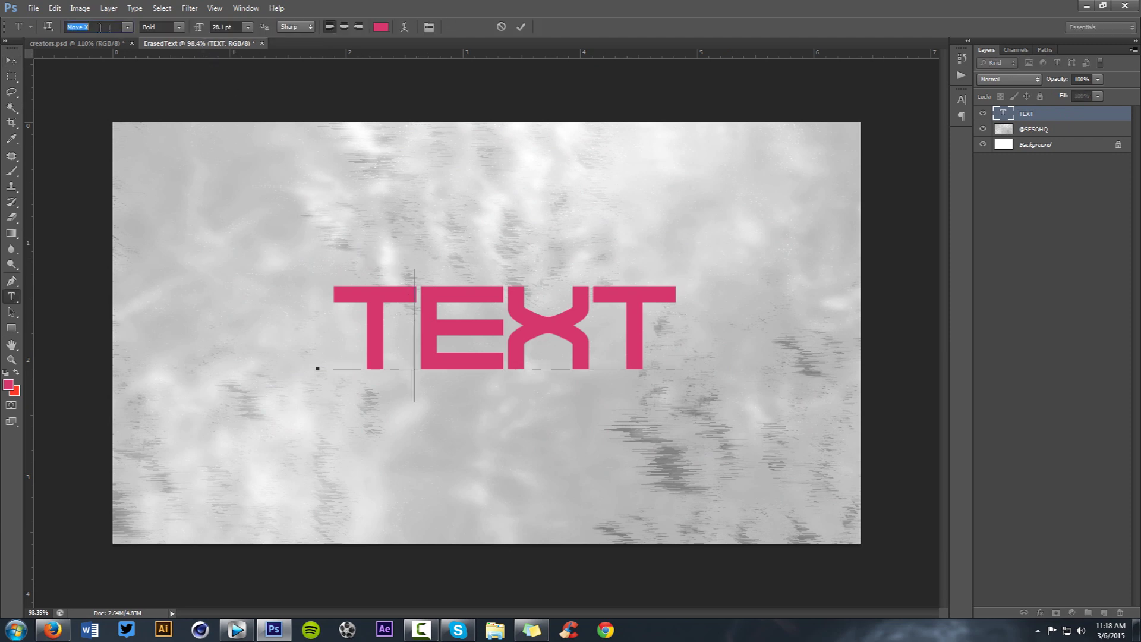
left_click(520, 28)
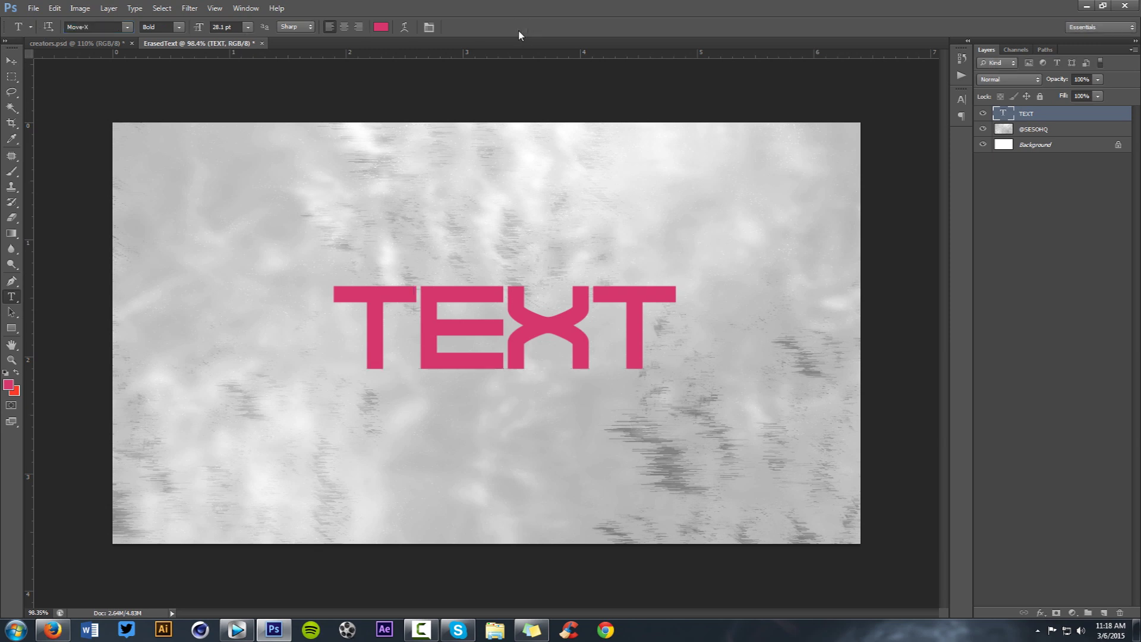
key("v")
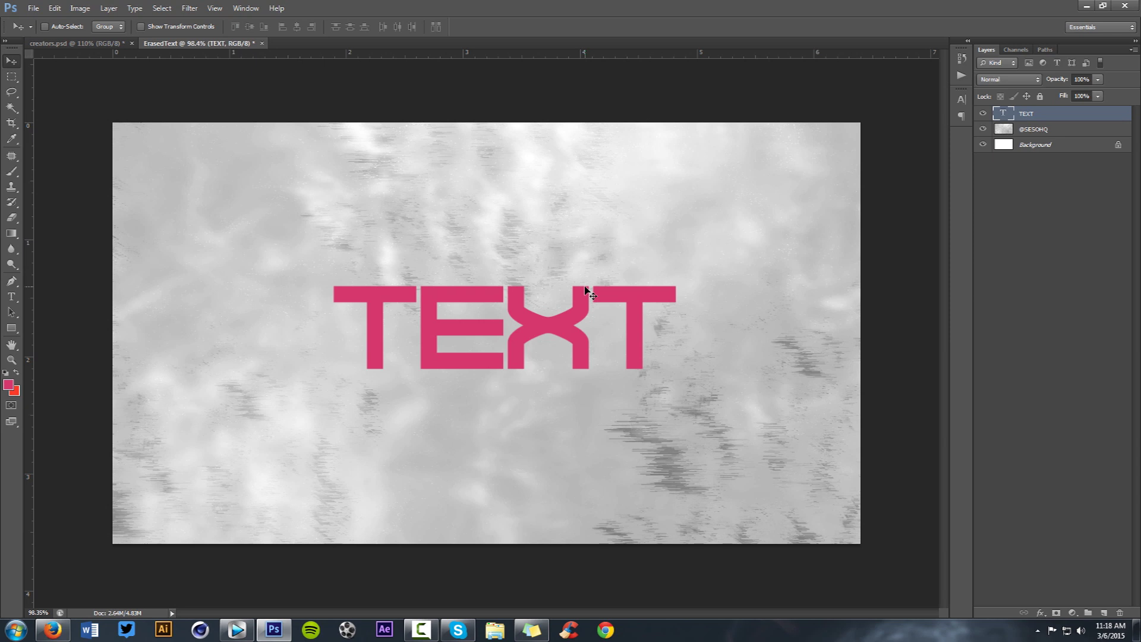
right_click(1070, 114)
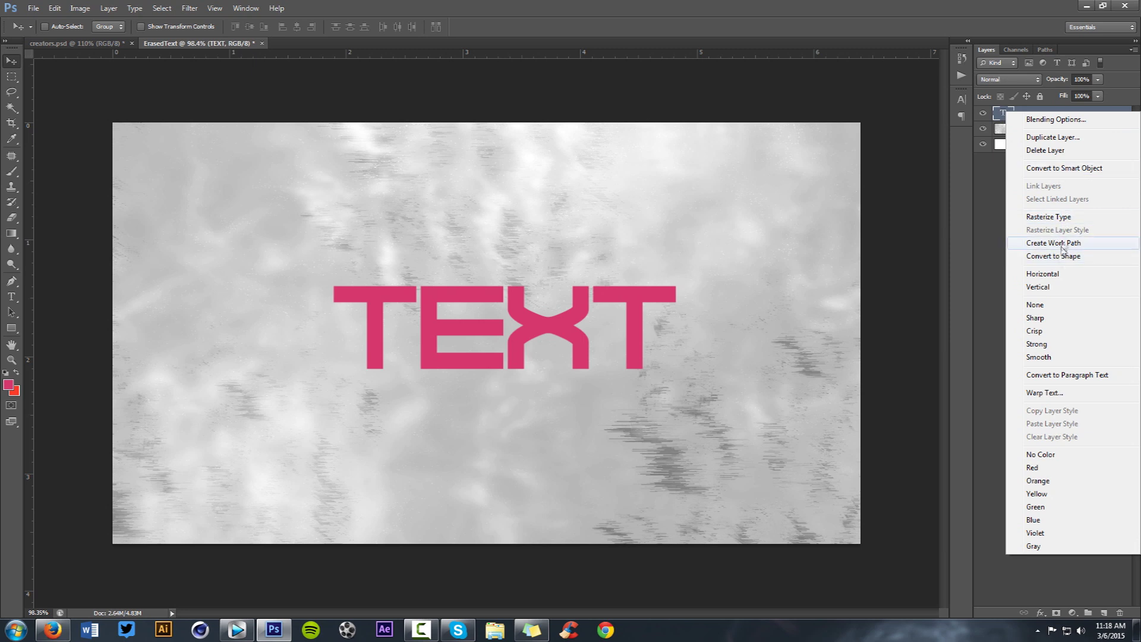
Convert the TEXT layer to a smart object, then rasterize it into a pixel layer.
left_click(1064, 169)
key("e")
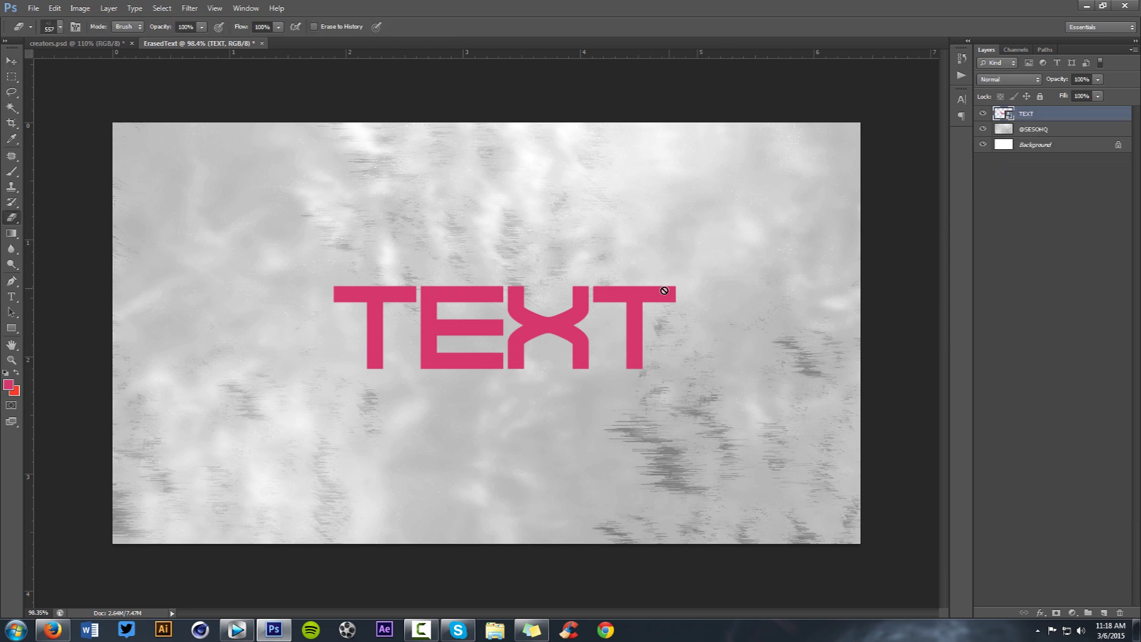
right_click(1043, 117)
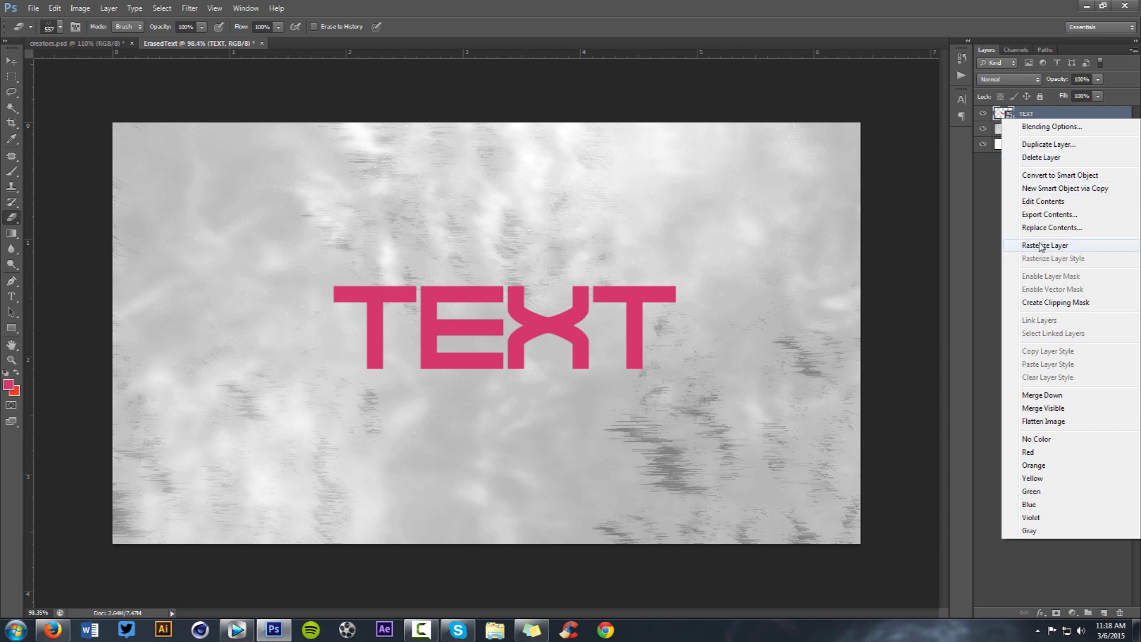
left_click(1041, 246)
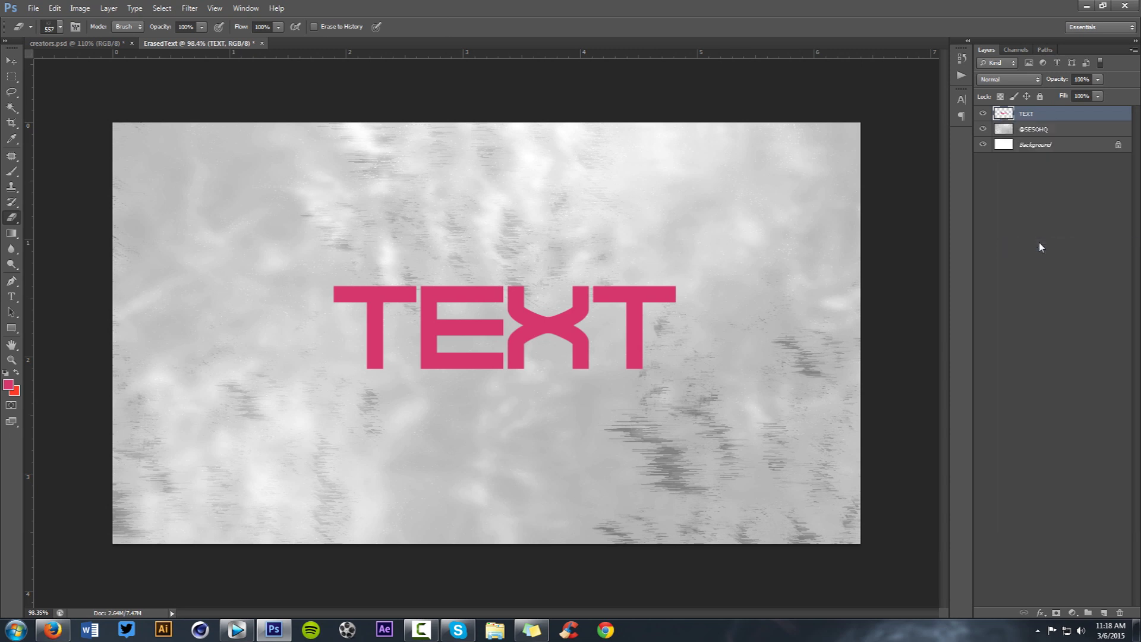
Erase the final T's right side with the streaky 685 brush at about 500 px.
right_click(709, 249)
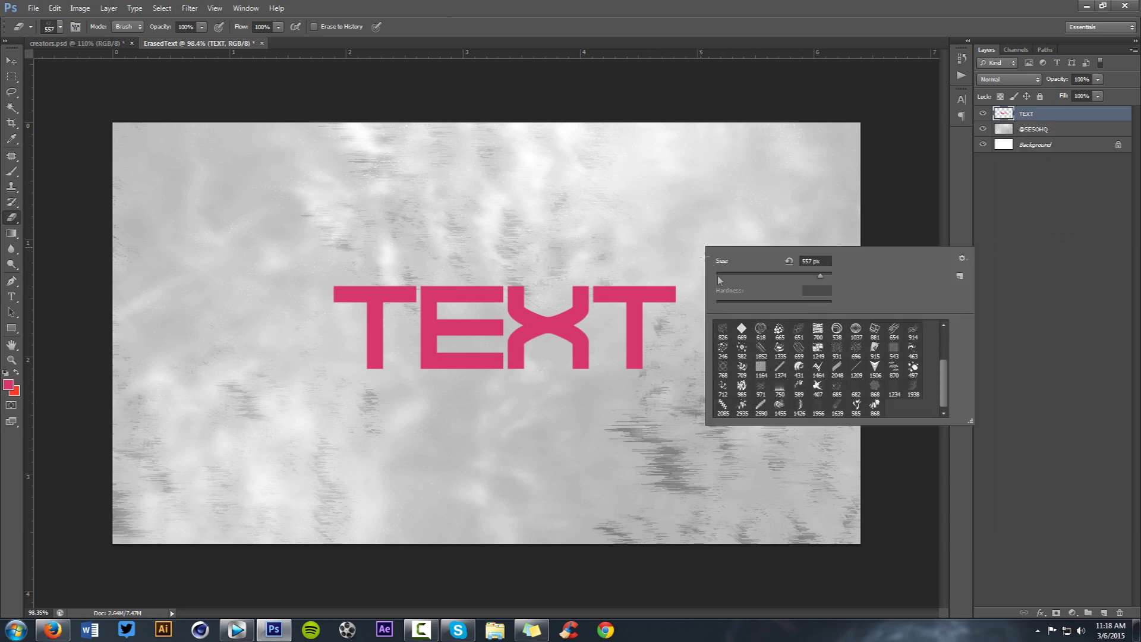
left_click(836, 387)
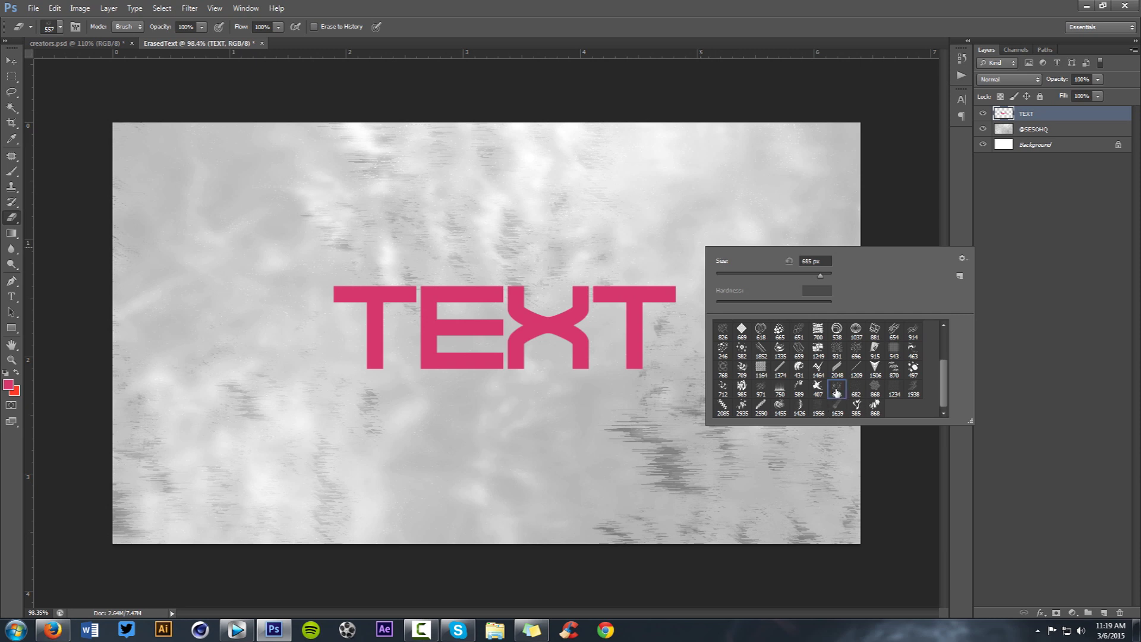
left_click(552, 364)
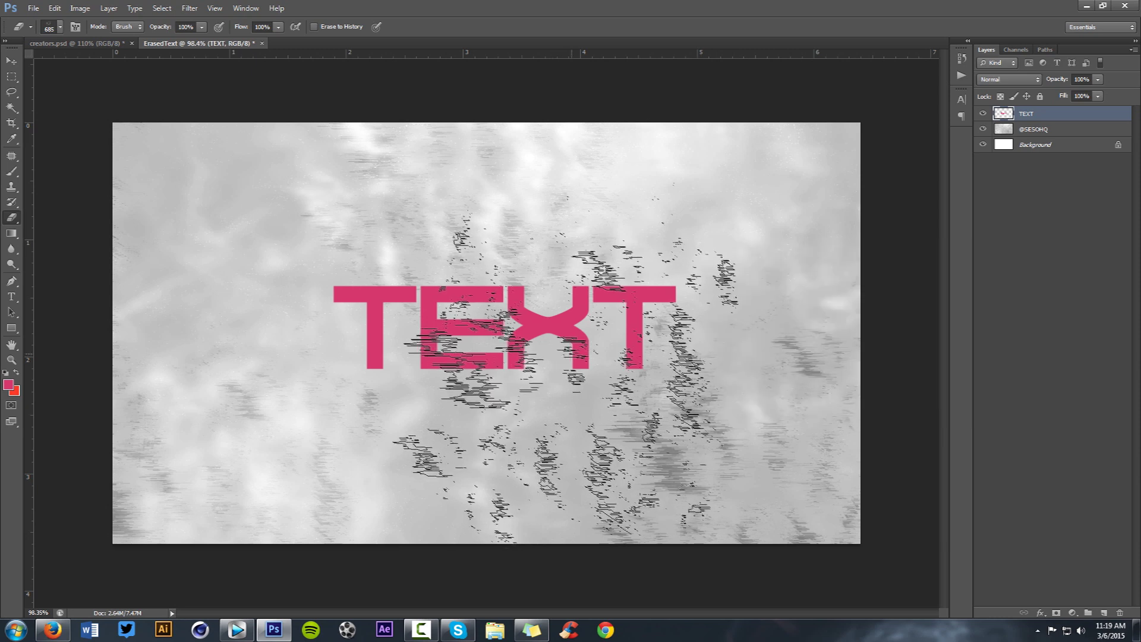
right_click(618, 365, "alt")
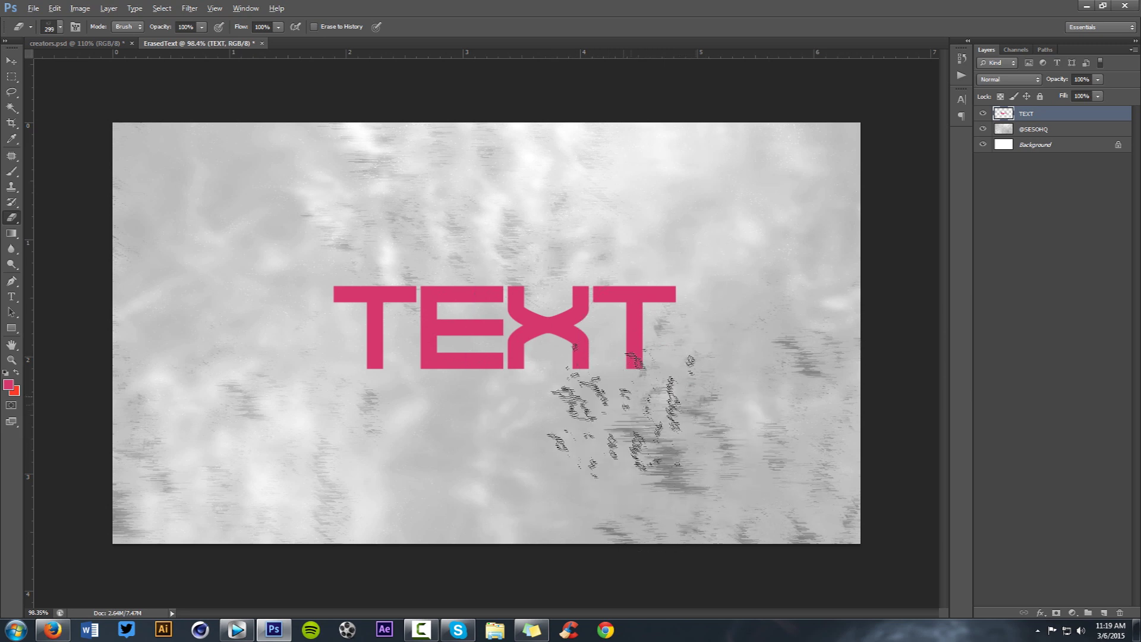
scroll(595, 381, "up", 6, "alt")
right_click(594, 323, "alt")
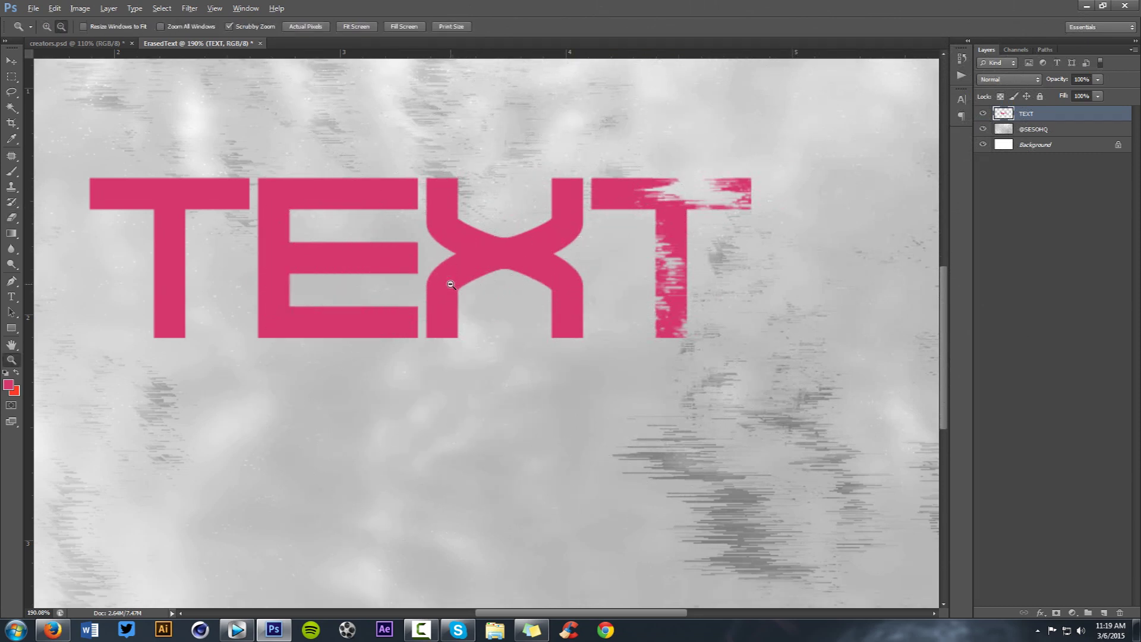
Zoom out to inspect the whole distressed word.
left_click(451, 284, "alt")
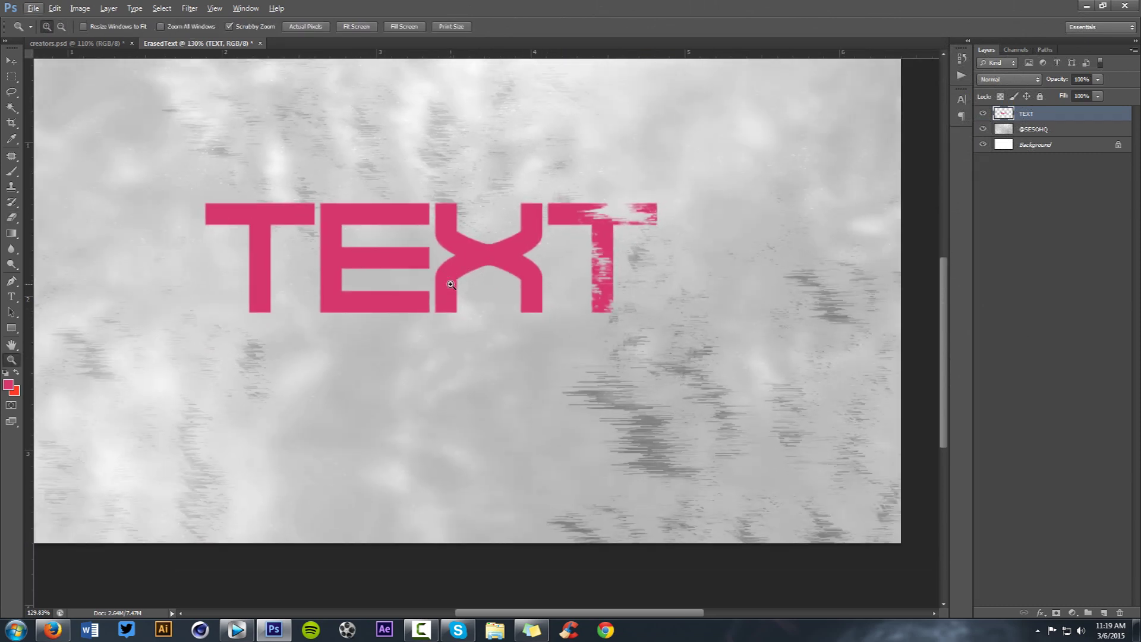
left_click(451, 284, "alt")
right_click(488, 295)
Return to the Eraser and pick the large 2085 brush preset.
left_click(472, 242)
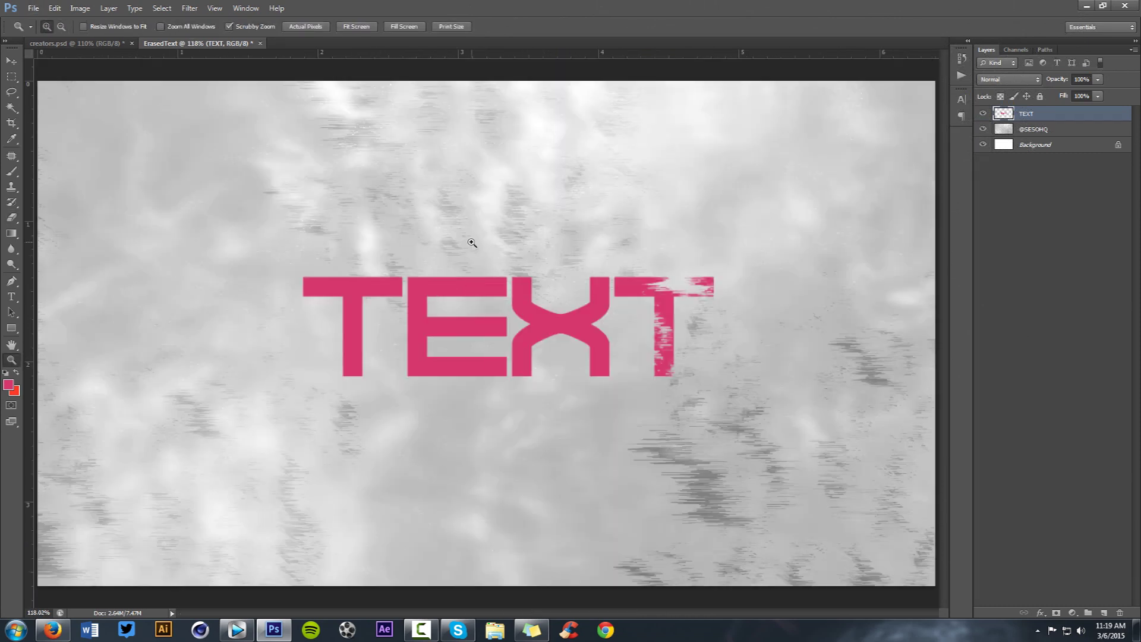
key("b")
right_click(472, 243)
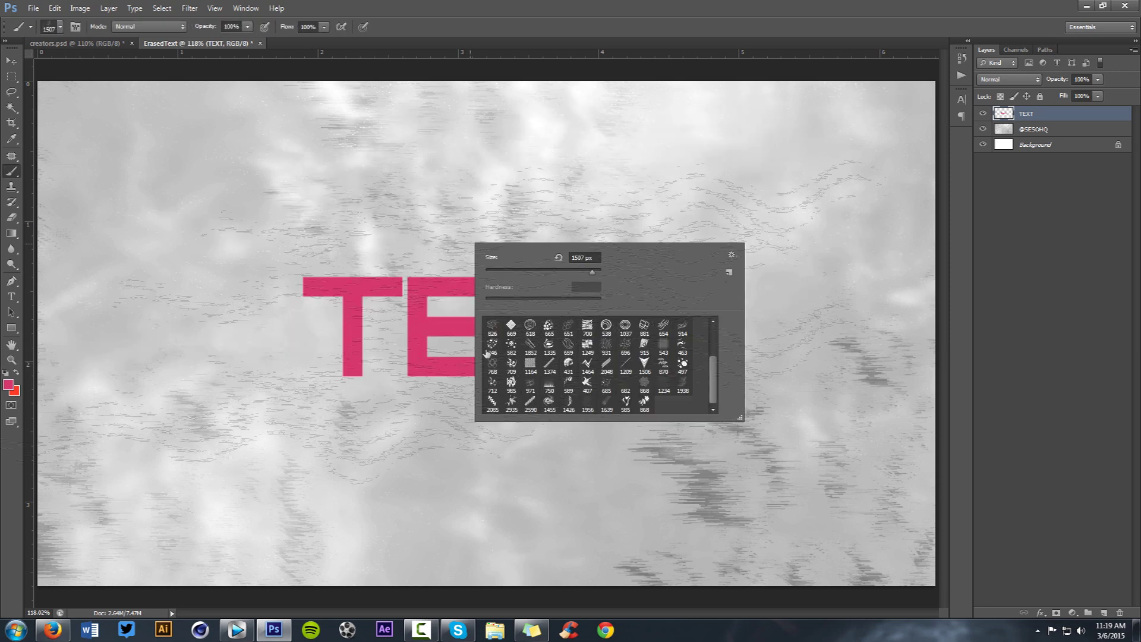
key("Escape")
key("e")
right_click(387, 279)
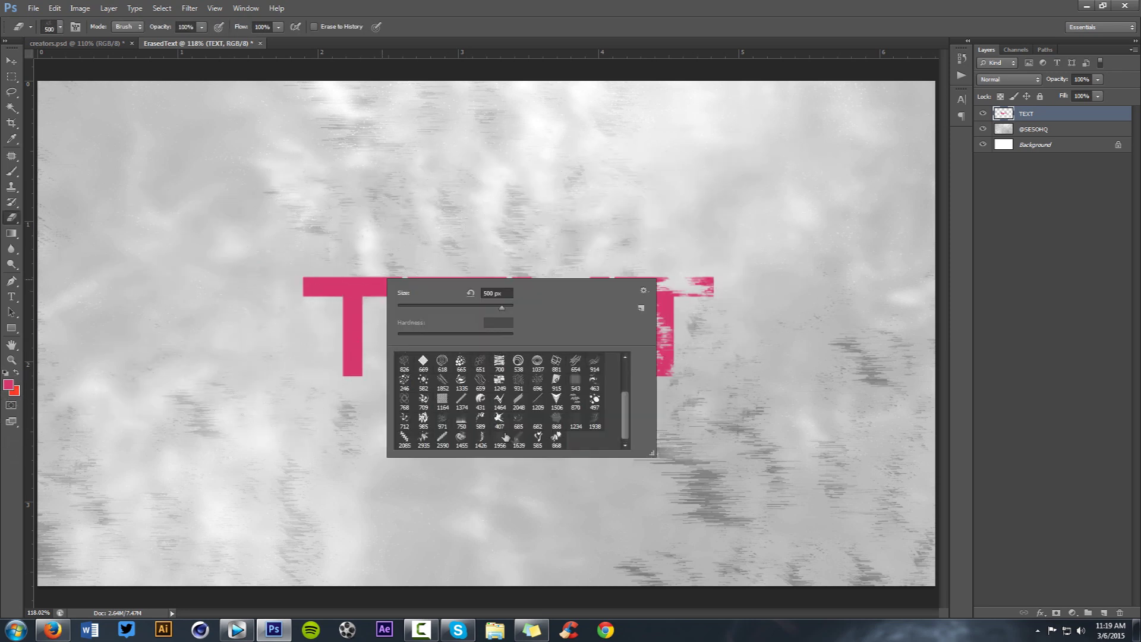
left_click(403, 439)
left_click(321, 297)
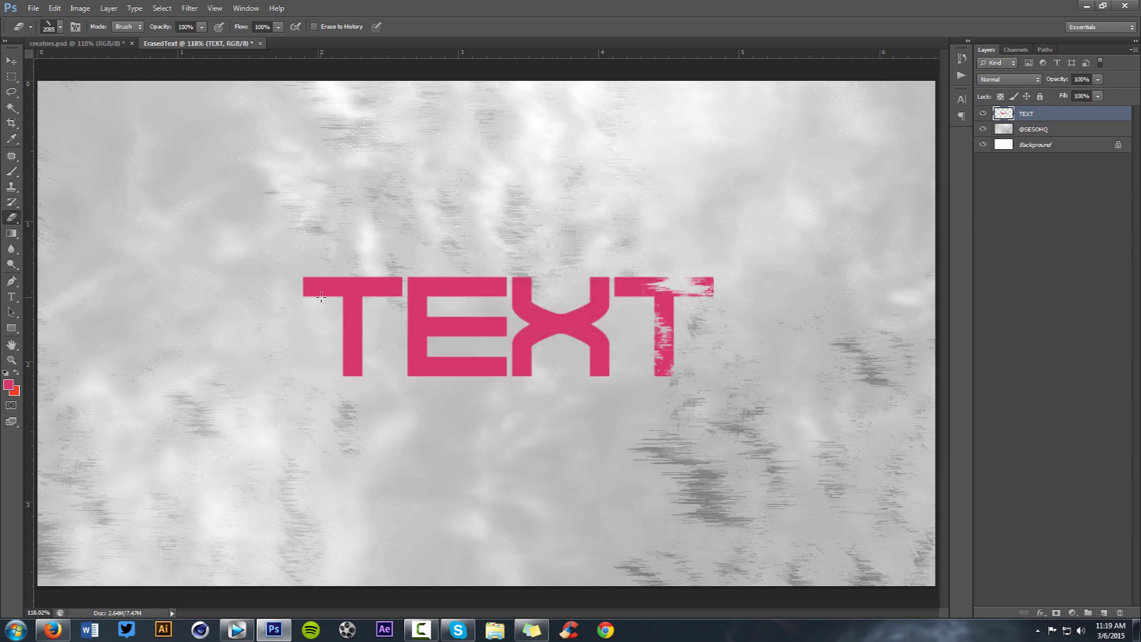
Size the eraser to about 601 px and try erasing the first T's top-left corner, then undo.
right_click(630, 262, "alt")
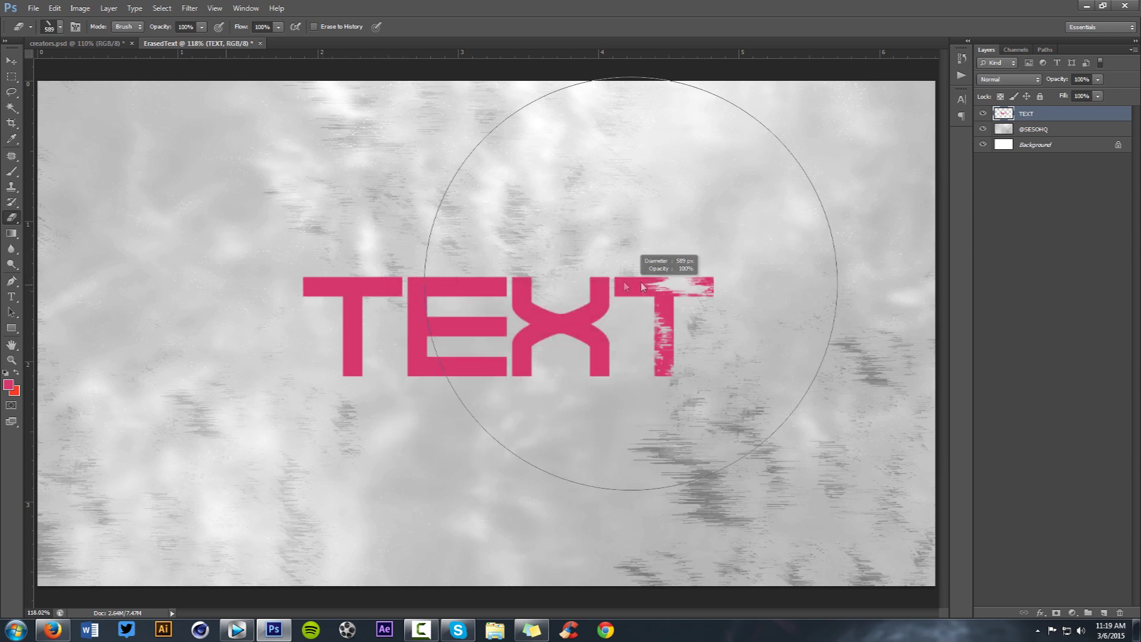
right_click(302, 274, "alt")
right_click(256, 286, "alt")
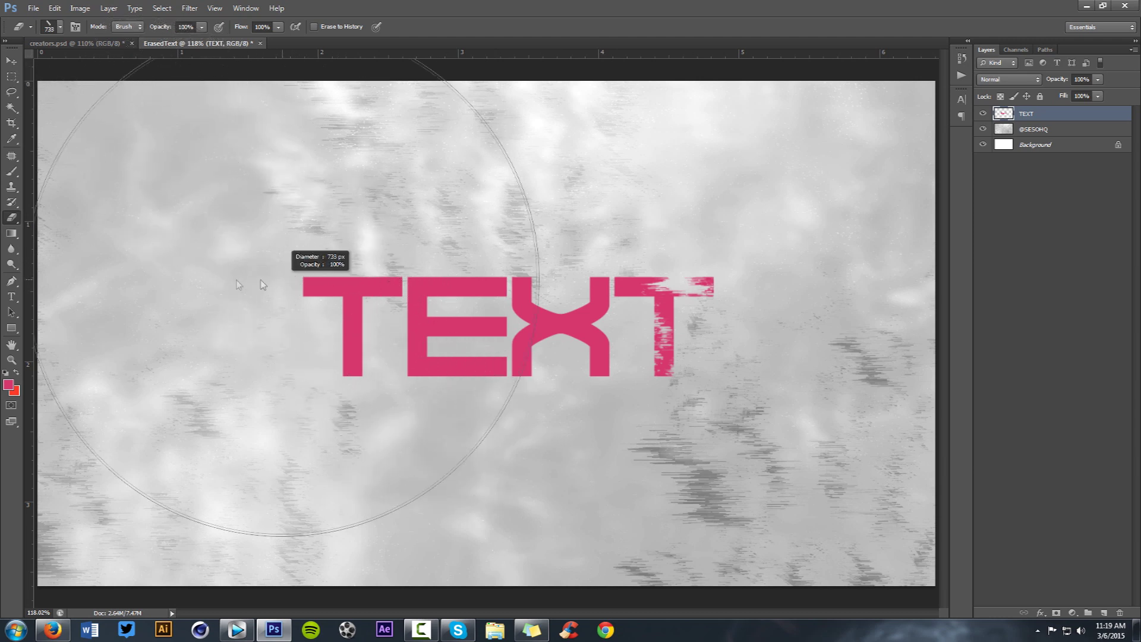
left_click(204, 273)
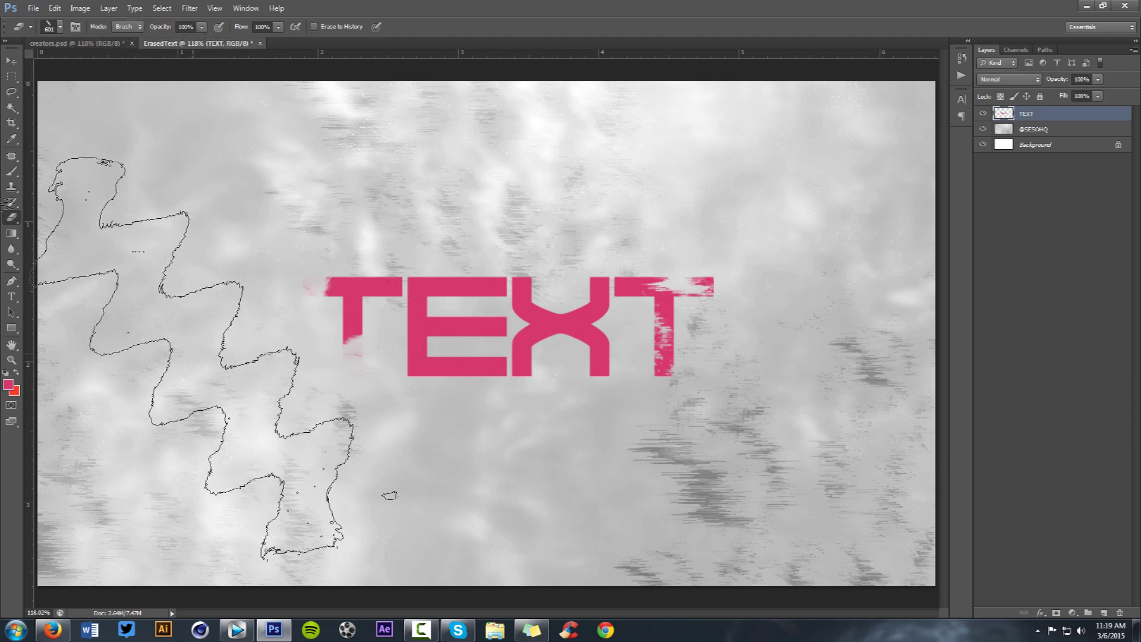
key("ctrl+z")
key("ctrl+z")
key("ctrl+z")
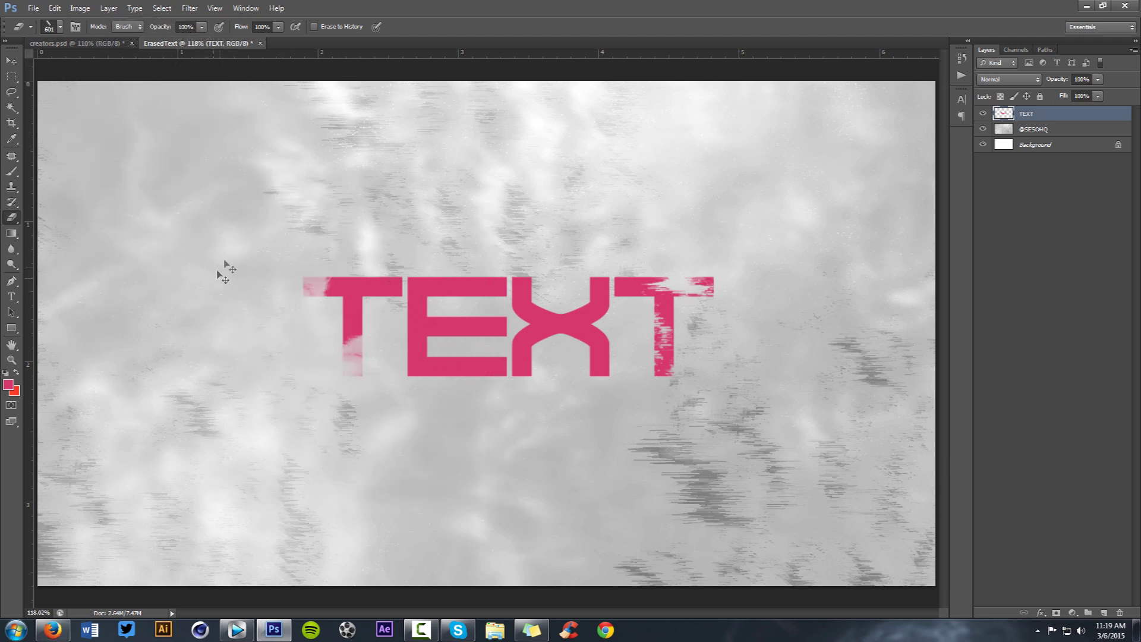
Try the splash-shaped 868 brush at about 702 px on the first T's crossbar, then undo.
right_click(453, 277)
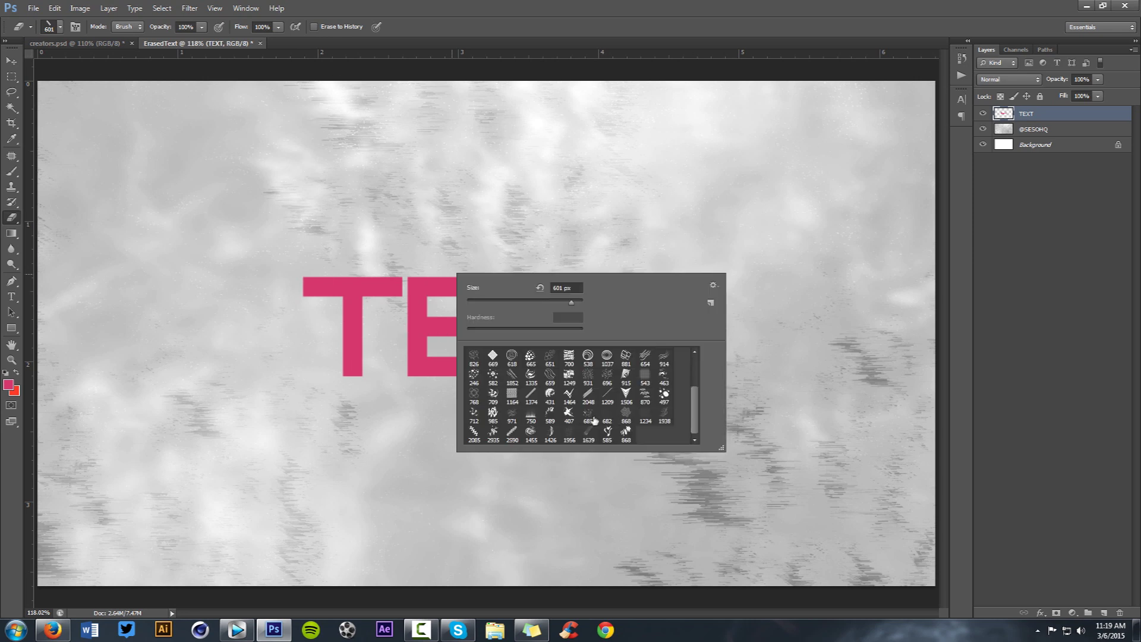
left_click(569, 432)
left_click(626, 432)
key("Escape")
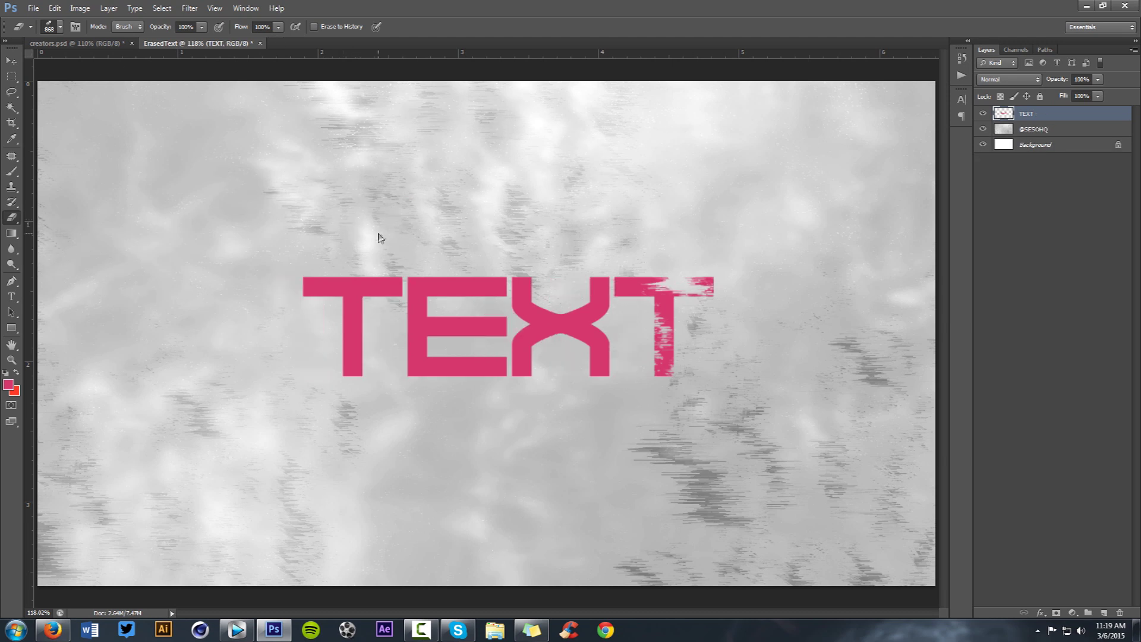
mouse_move(335, 240)
left_mouse_down()
mouse_move(352, 247)
mouse_move(343, 232)
left_mouse_up()
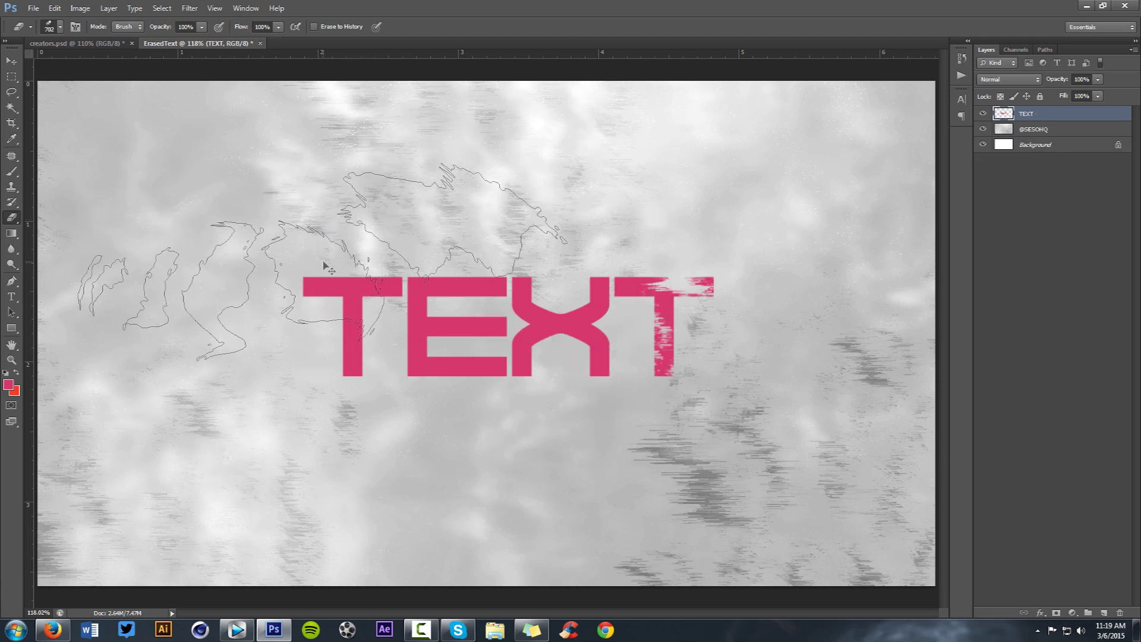
left_click(322, 259)
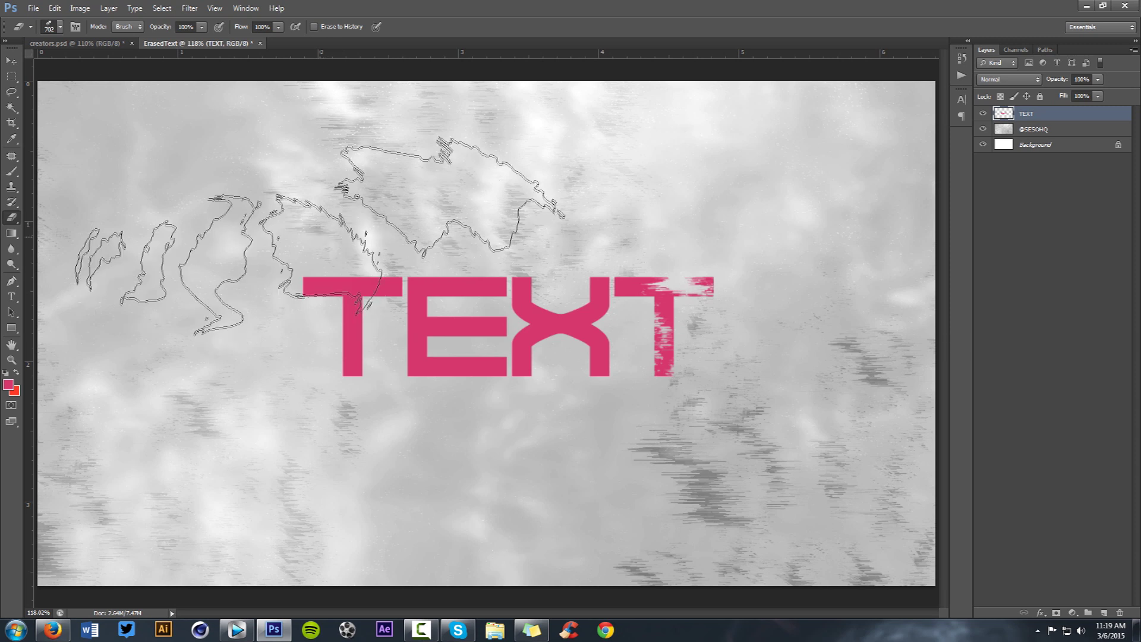
key("ctrl+z")
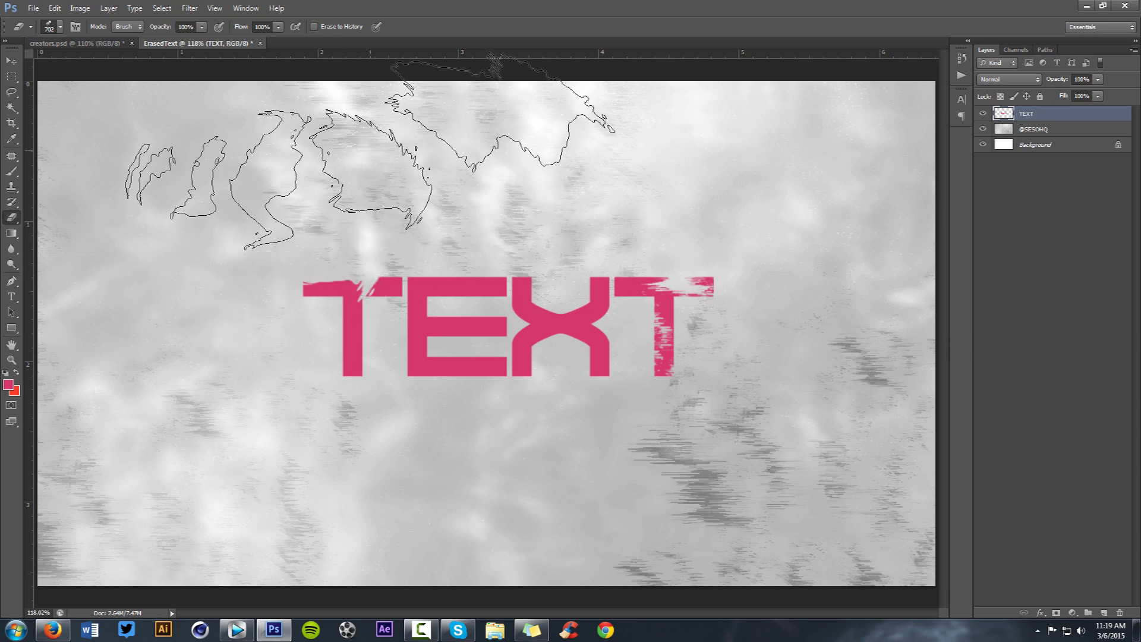
right_click(641, 209)
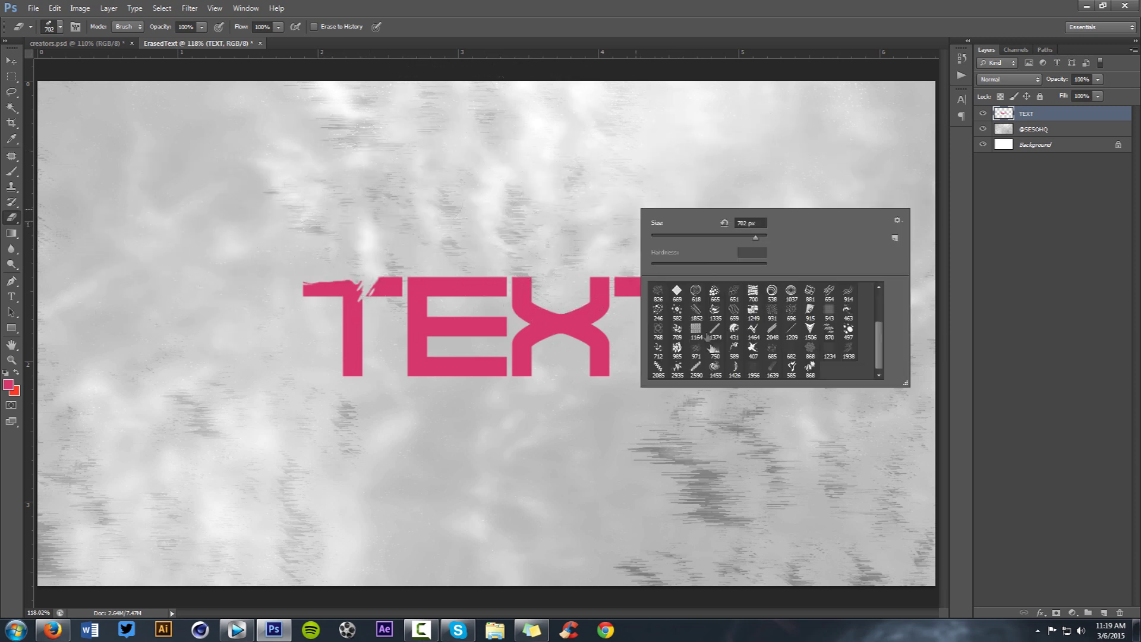
Erase the bottoms of the T and E with the 589 brush at about 381 px.
left_click(734, 351)
key("Return")
left_click_drag(458, 433, 431, 458)
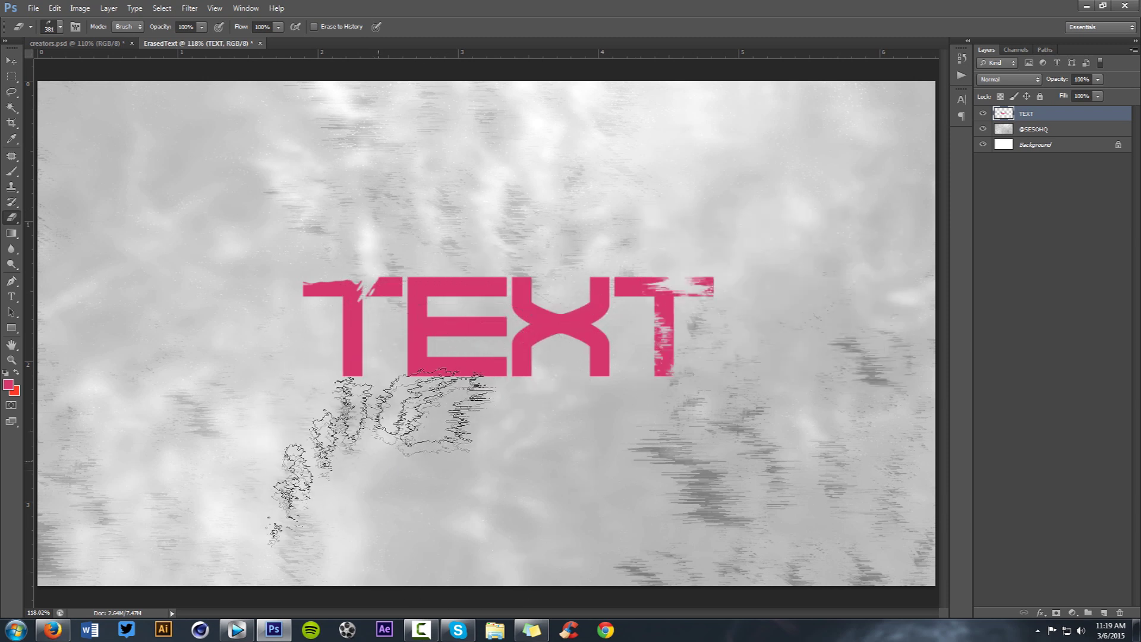
left_click(387, 441)
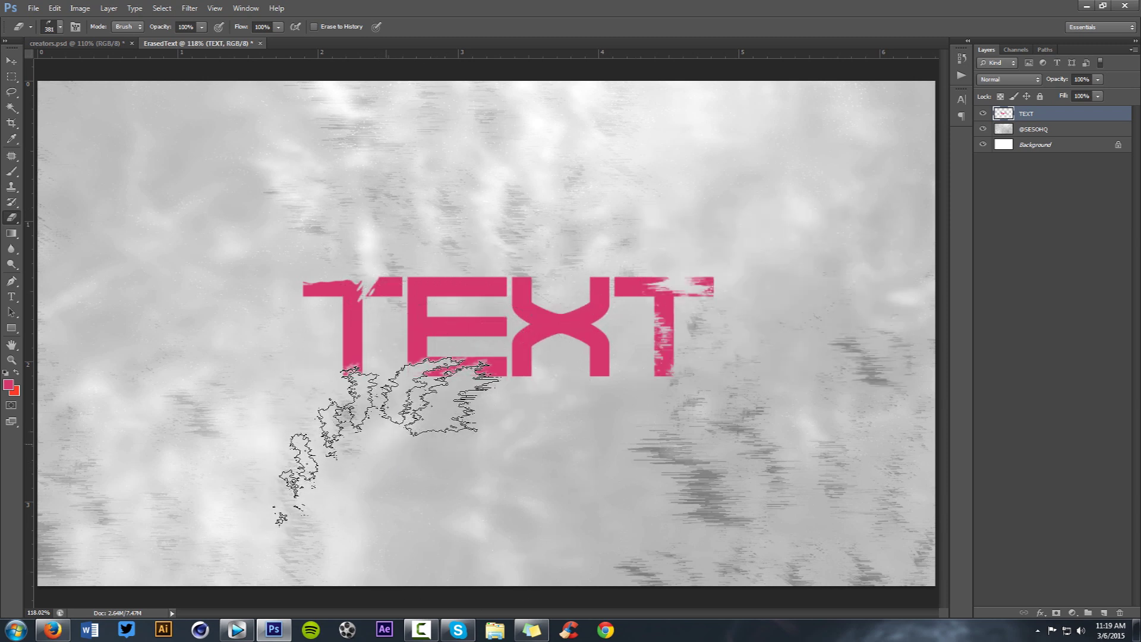
Erase ragged gaps into the X and E bottoms with large splash brushes (1938, then one at 516 px).
right_click(592, 225)
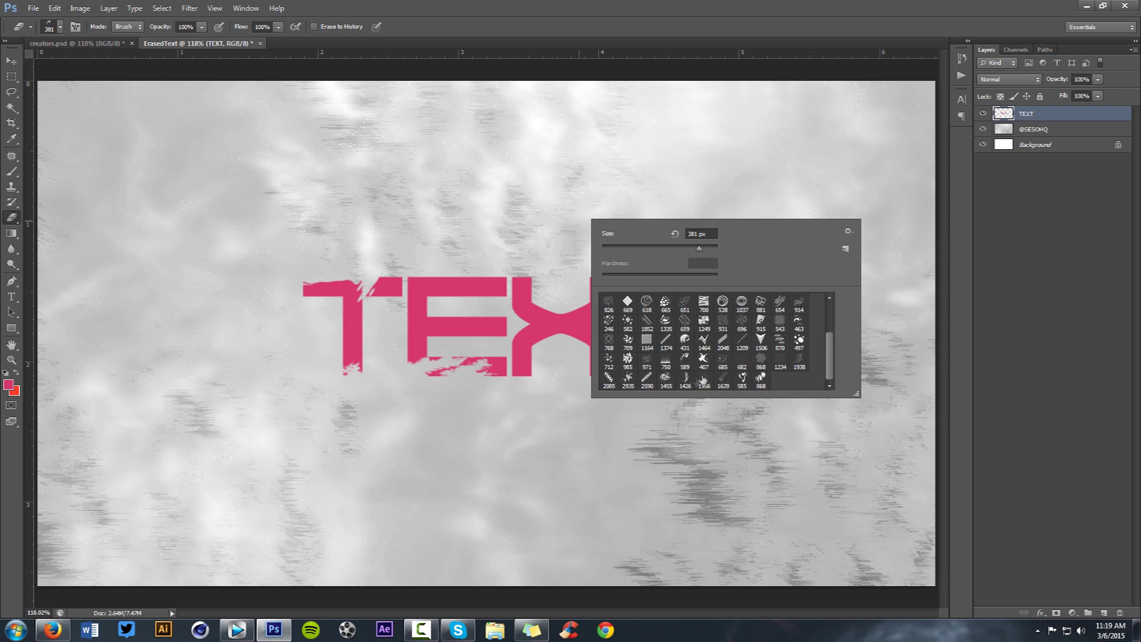
left_click(796, 363)
left_click(561, 221)
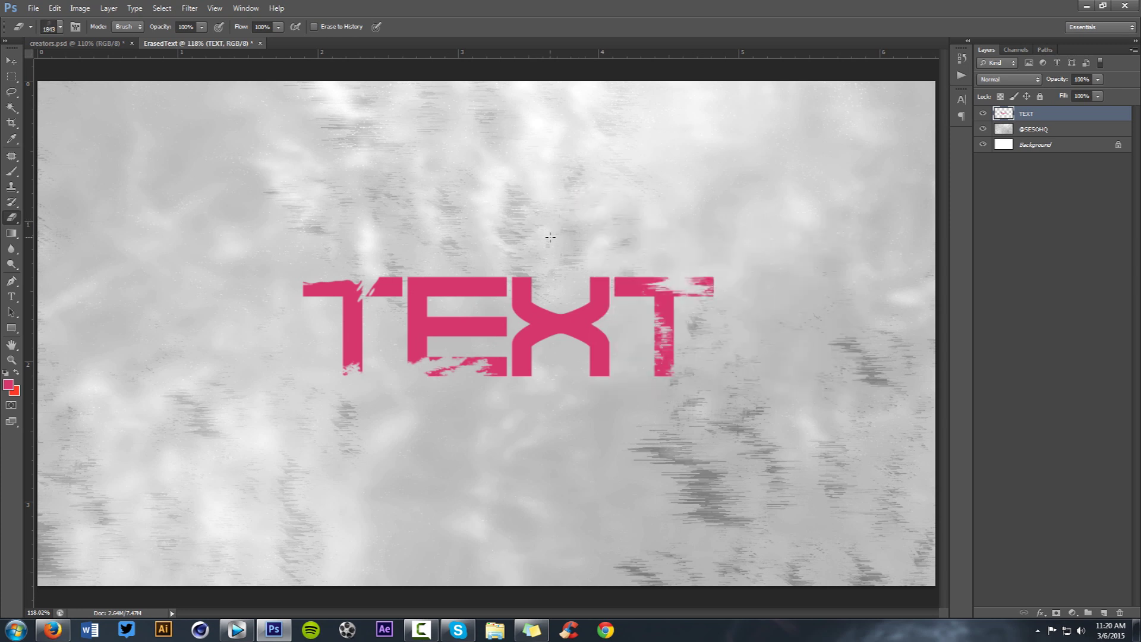
mouse_move(590, 258)
left_mouse_down()
mouse_move(624, 241)
mouse_move(682, 241)
mouse_move(523, 238)
mouse_move(568, 229)
left_mouse_up()
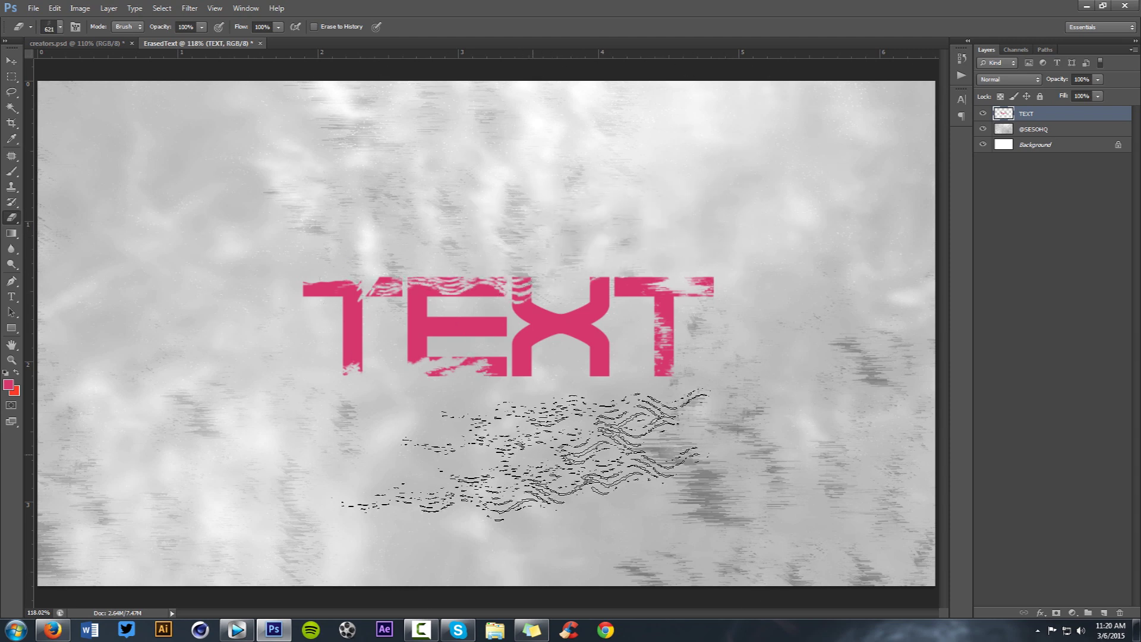
right_click(540, 423)
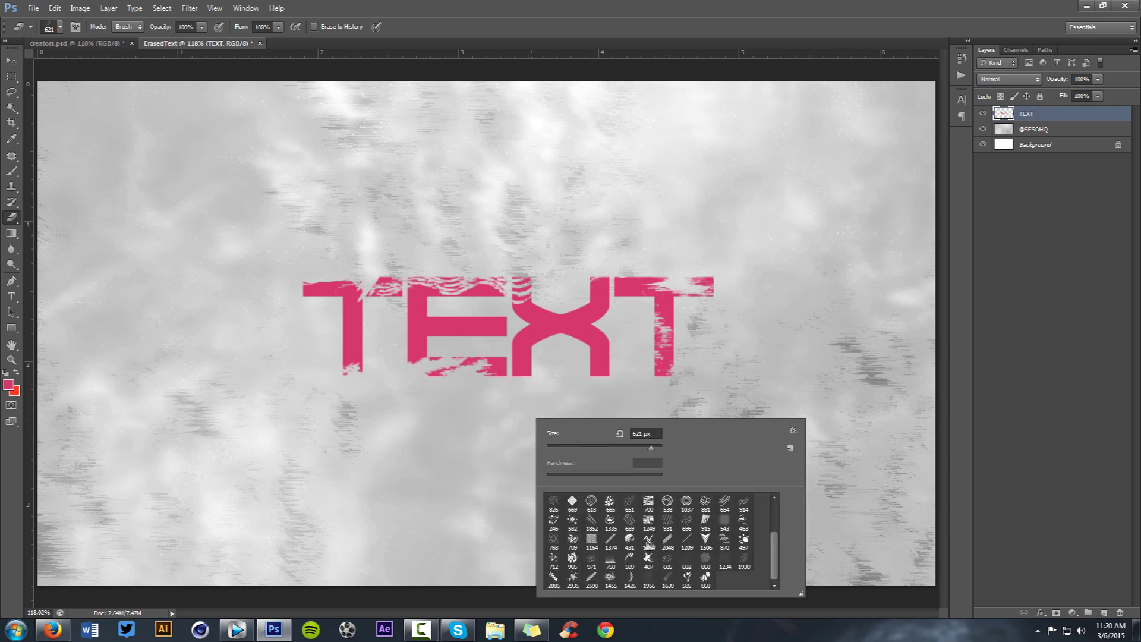
left_click(723, 540)
key("Return")
left_click_drag(614, 389, 506, 403)
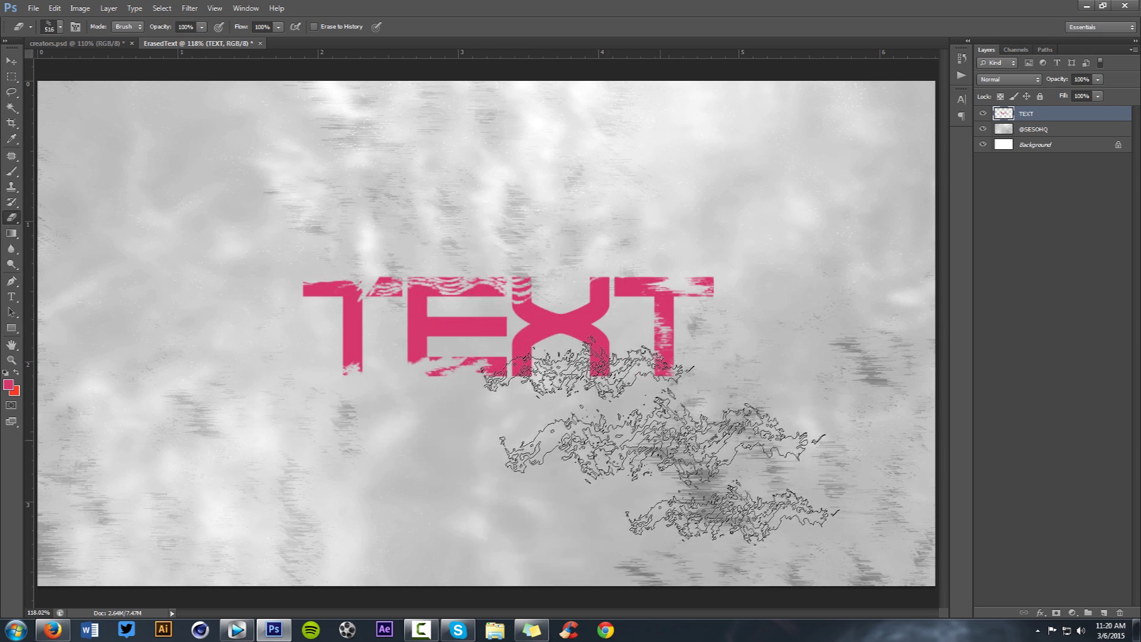
left_click_drag(663, 434, 663, 431)
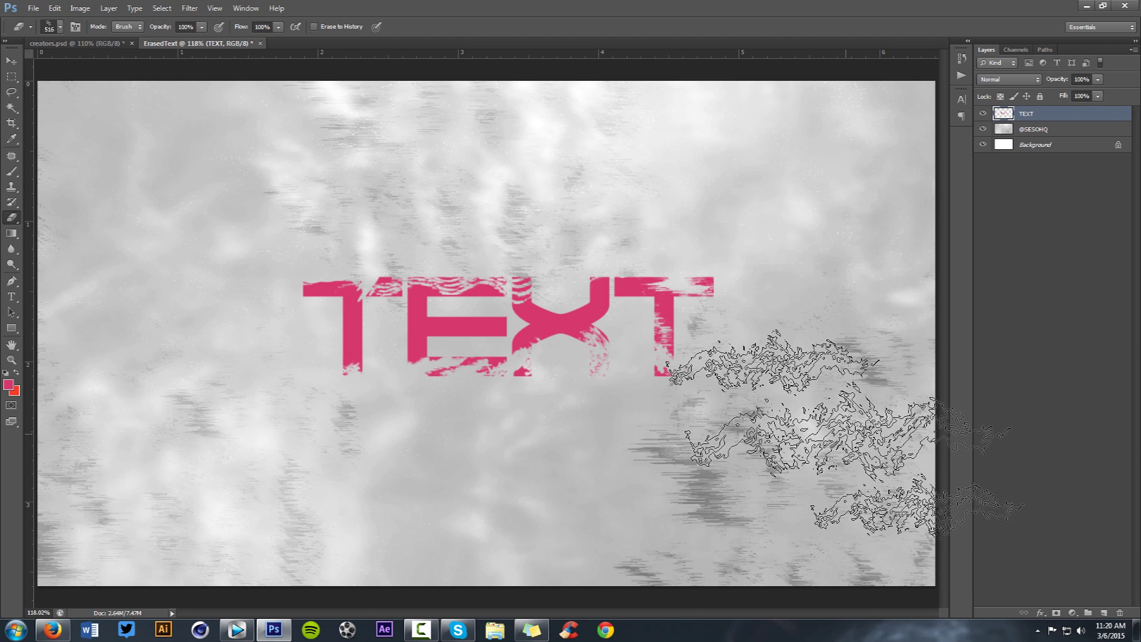
key("v")
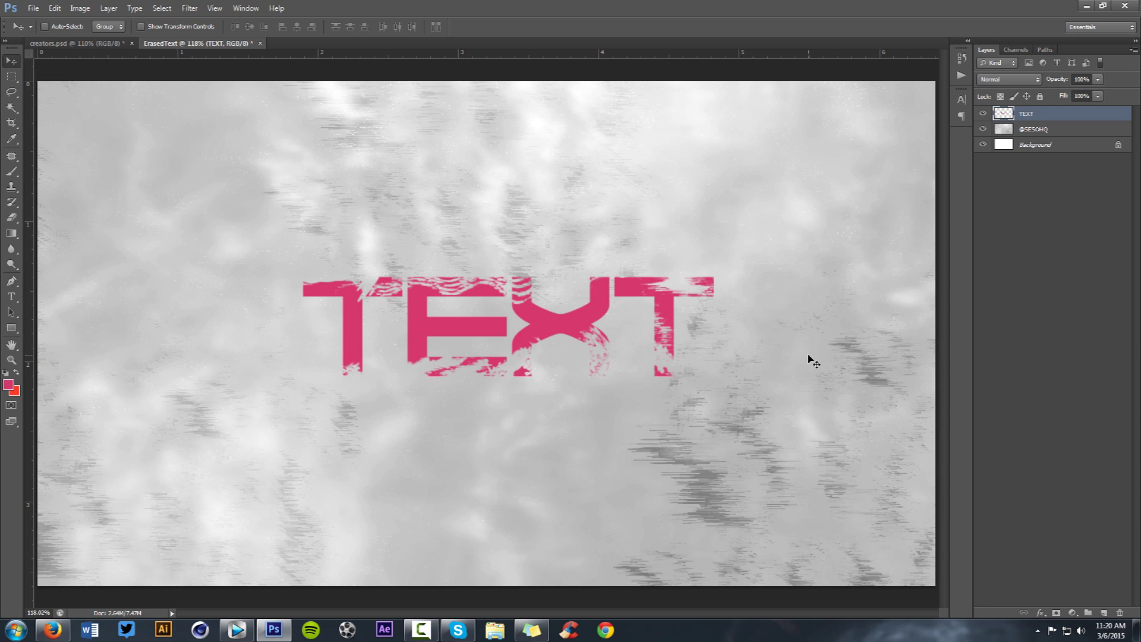
Add a default Bevel & Emboss to the TEXT layer through its Layer Style.
double_click(1066, 117)
left_click_drag(823, 181, 826, 156)
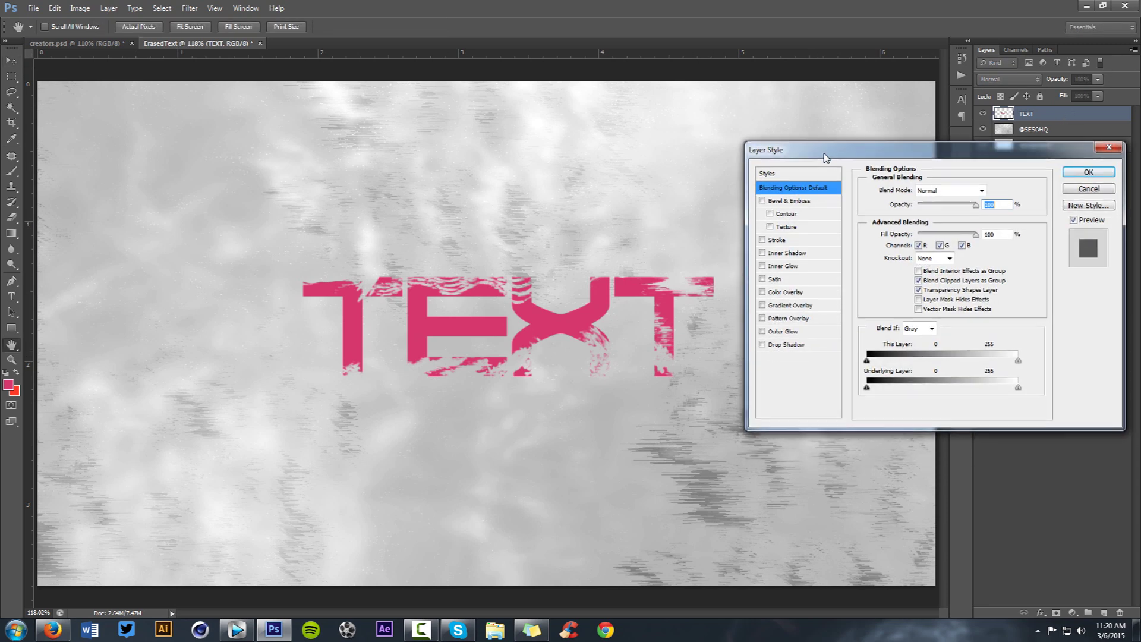
left_click(797, 203)
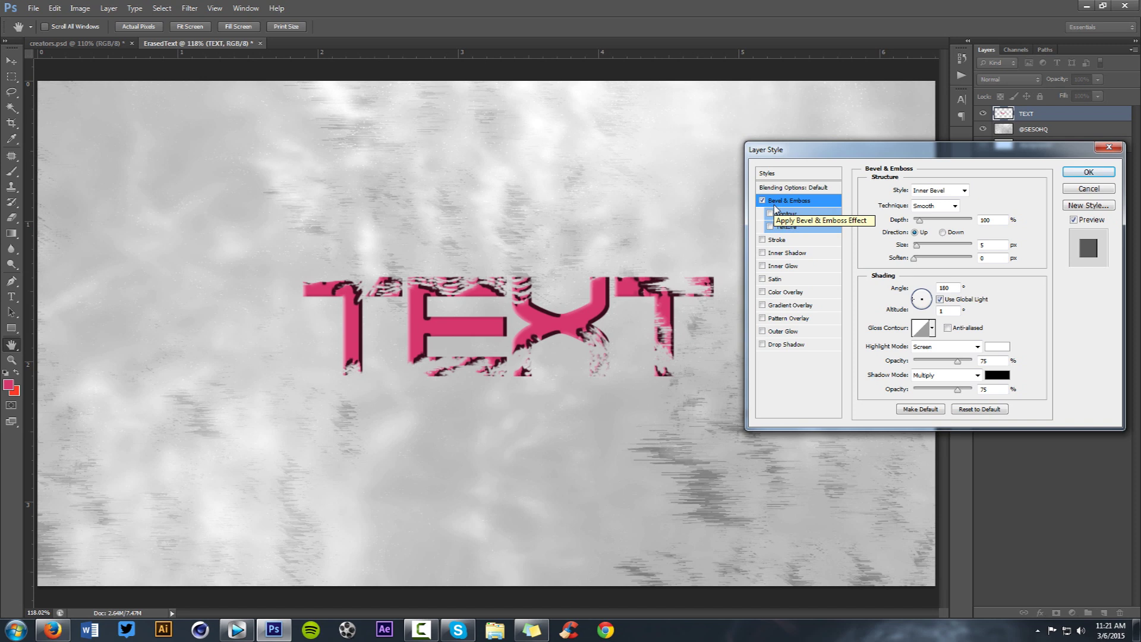
Set the bevel angle to 90°, highlight opacity 15% and shadow opacity 21%.
left_click(939, 289)
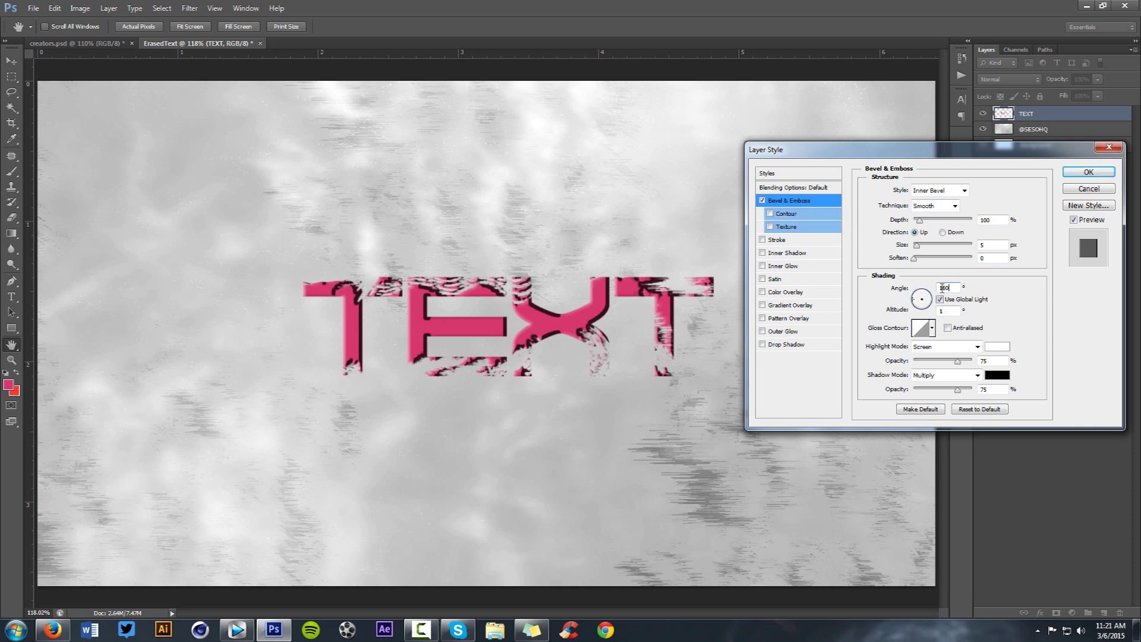
type("90")
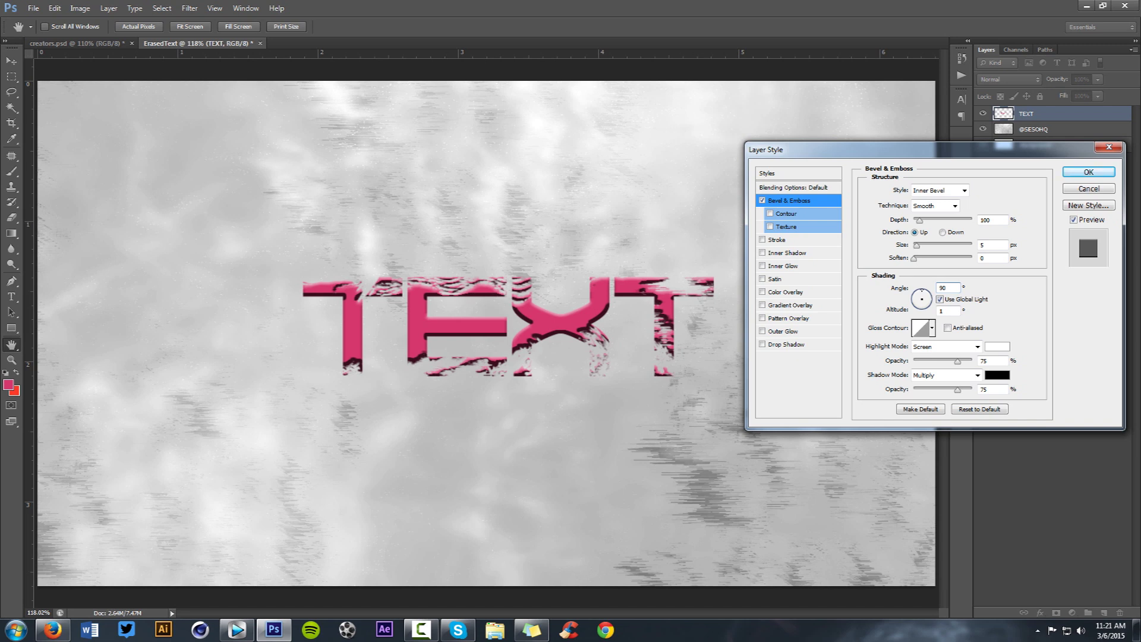
mouse_move(920, 222)
left_mouse_down()
mouse_move(949, 223)
mouse_move(941, 248)
mouse_move(925, 250)
mouse_move(936, 249)
left_mouse_up()
left_click(925, 361)
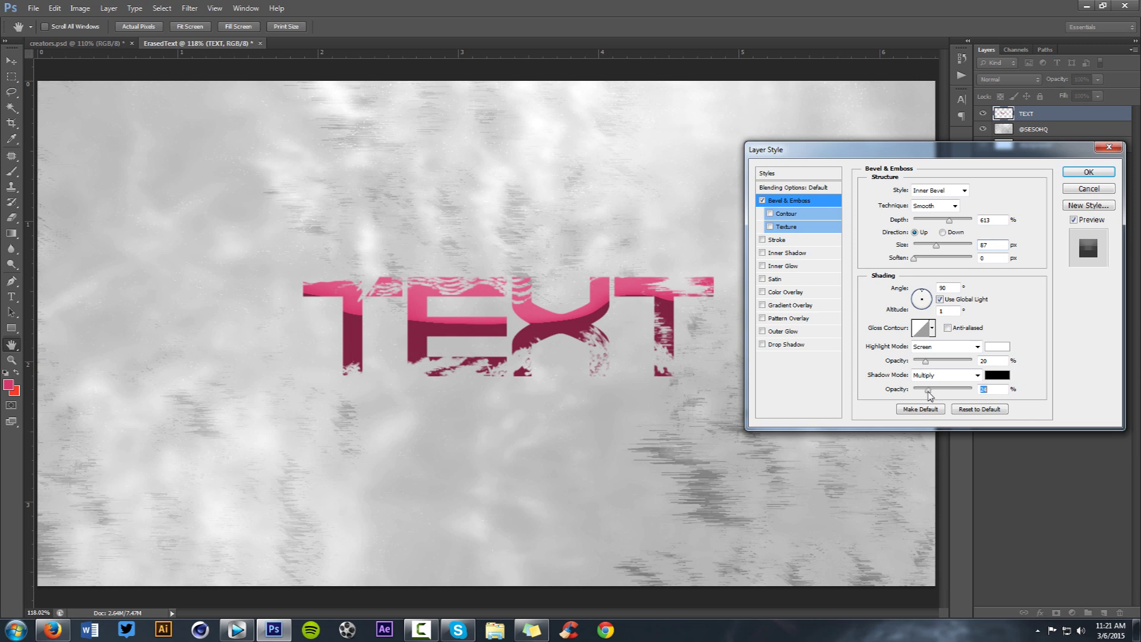
left_click(928, 390)
left_click_drag(927, 391, 925, 392)
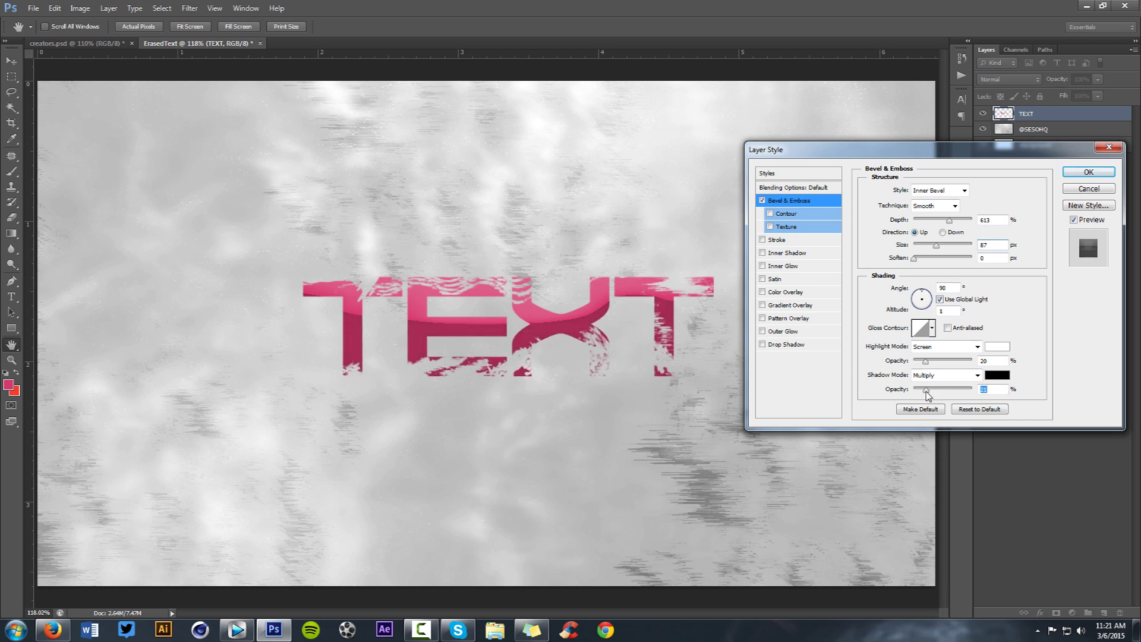
left_click(923, 361)
Set bevel depth 600% and size 90 px, untick Use Global Light, and set altitude 1.
left_click(938, 221)
type("600")
left_click(937, 245)
type("90")
left_click(939, 299)
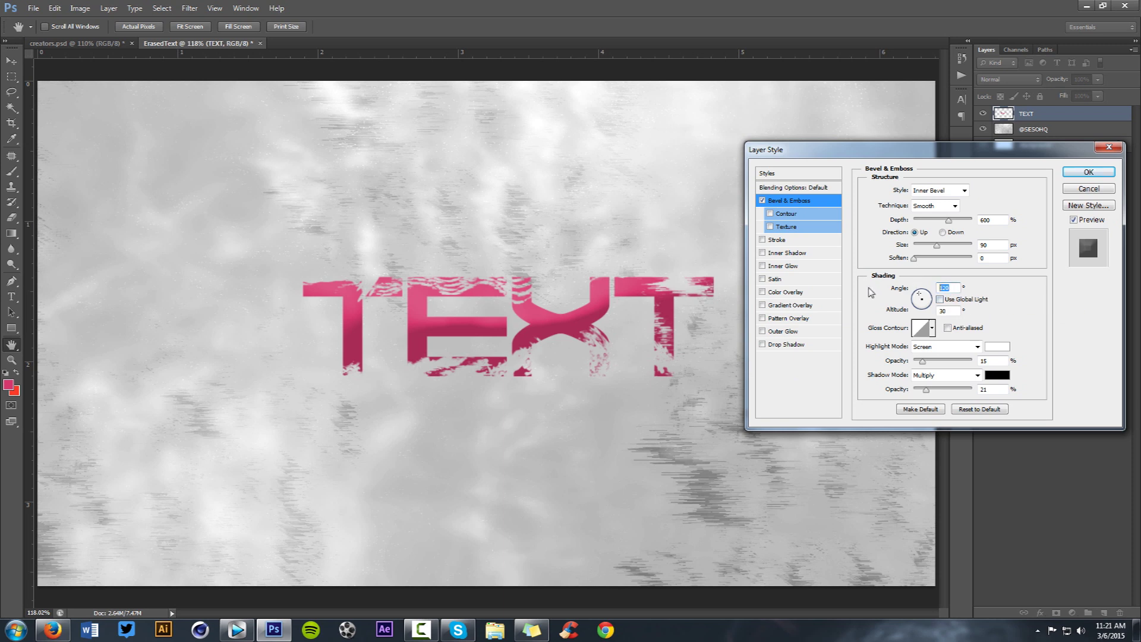
double_click(945, 311)
type("1")
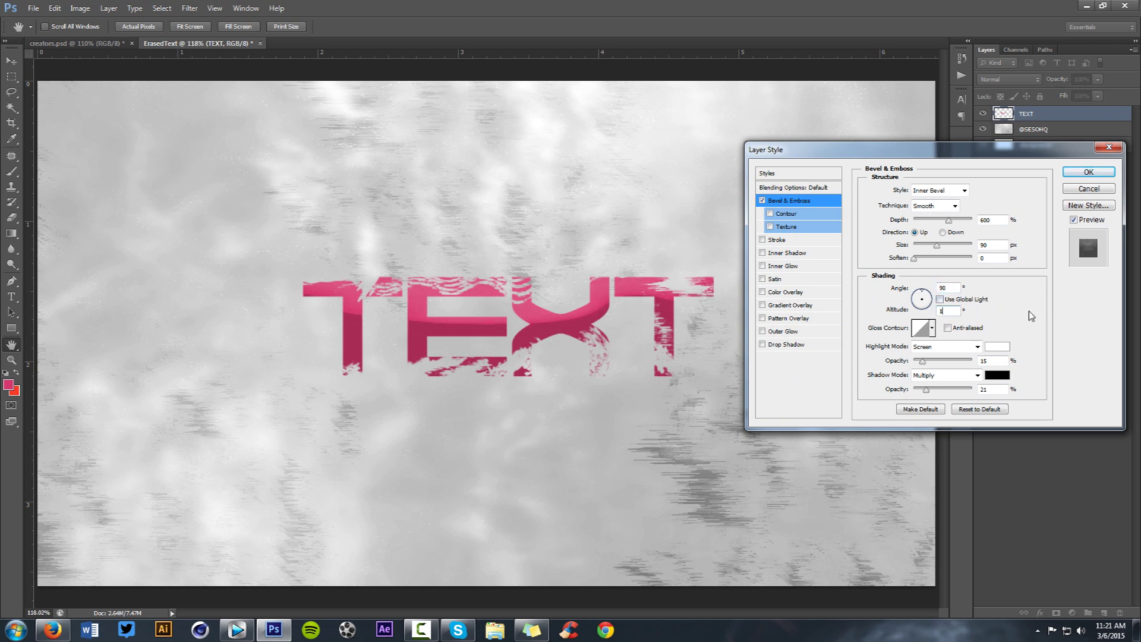
key("Return")
Add a tight Inner Shadow with distance 0 and size 0, then adjust its choke.
left_click(795, 254)
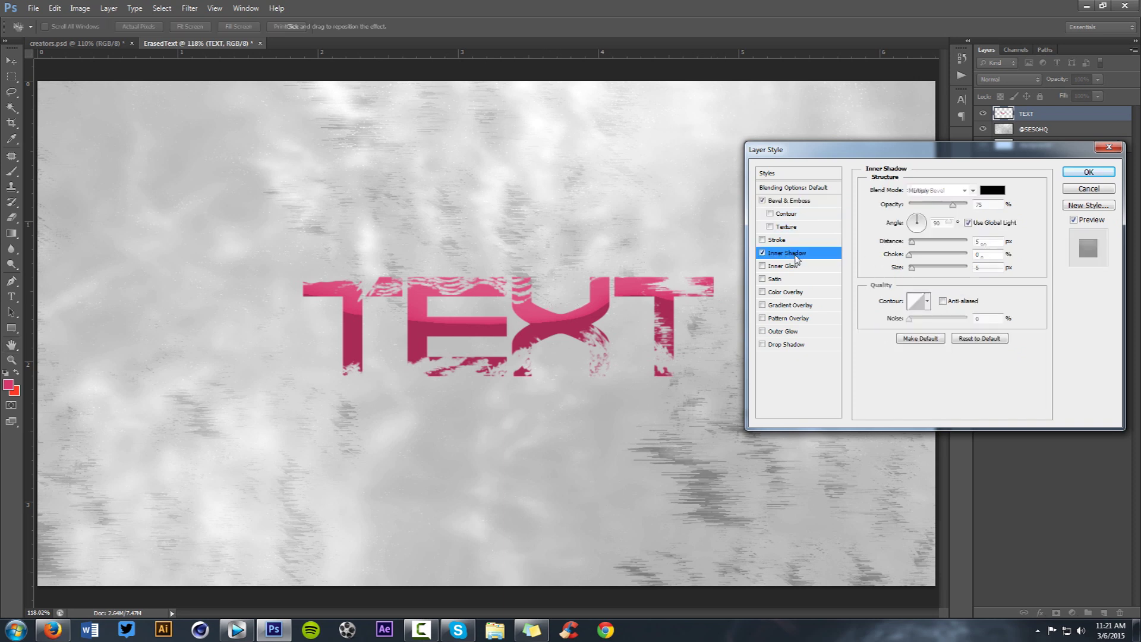
left_click_drag(911, 241, 907, 241)
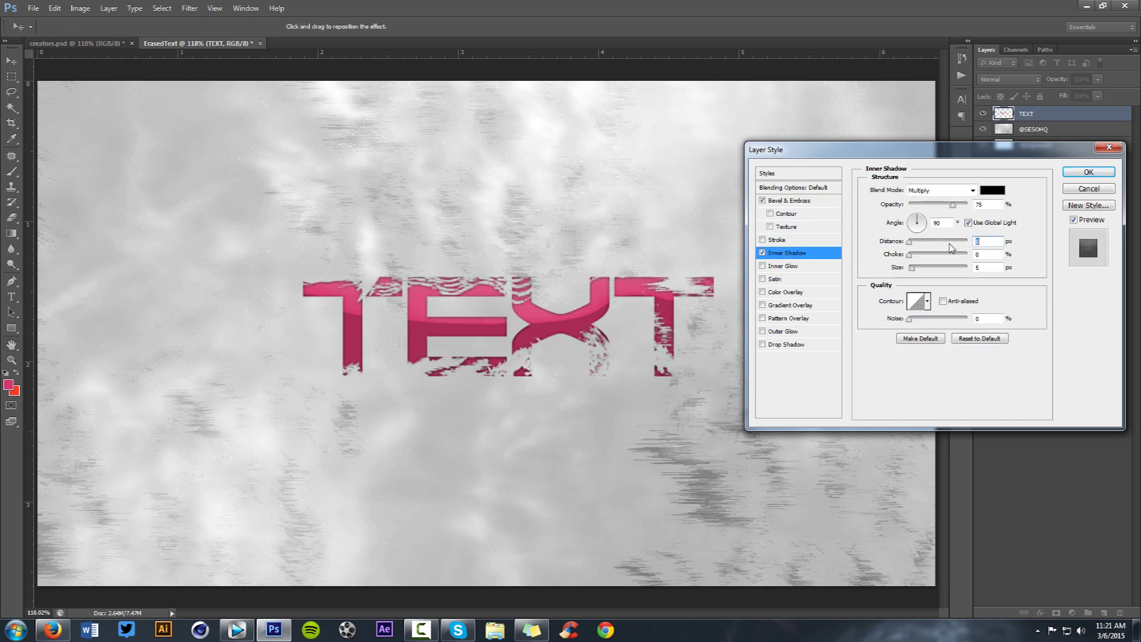
left_click_drag(912, 268, 917, 271)
left_click(989, 254)
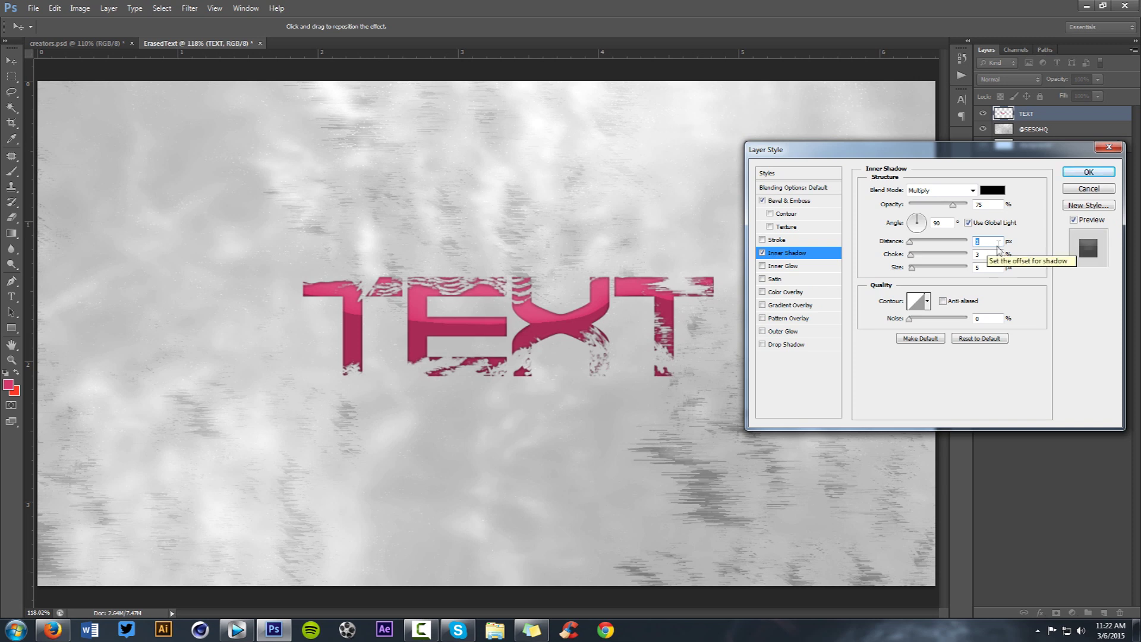
Add a white Overlay Inner Glow at 59% opacity and 3 px size.
left_click(781, 265)
left_click(942, 190)
left_click(938, 334)
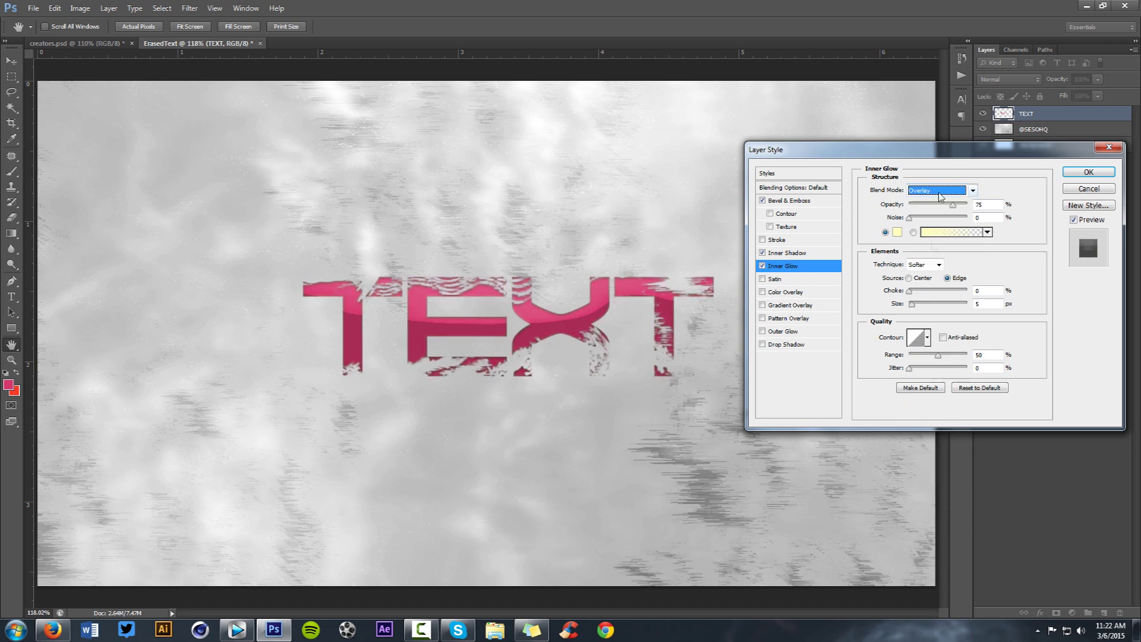
left_click(983, 204)
key("Down")
key("Down")
key("Down")
key("Down")
key("Down")
key("Down")
key("Down")
key("Down")
key("Down")
key("Down")
key("Down")
key("Down")
key("Down")
key("Down")
key("Down")
key("Down")
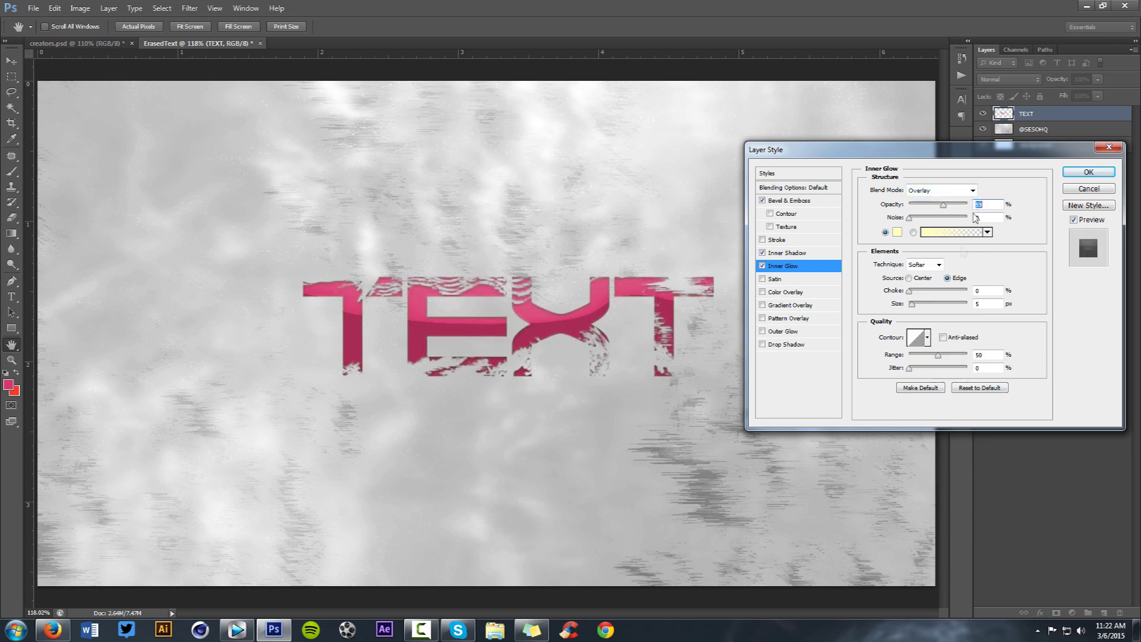
left_click(990, 303)
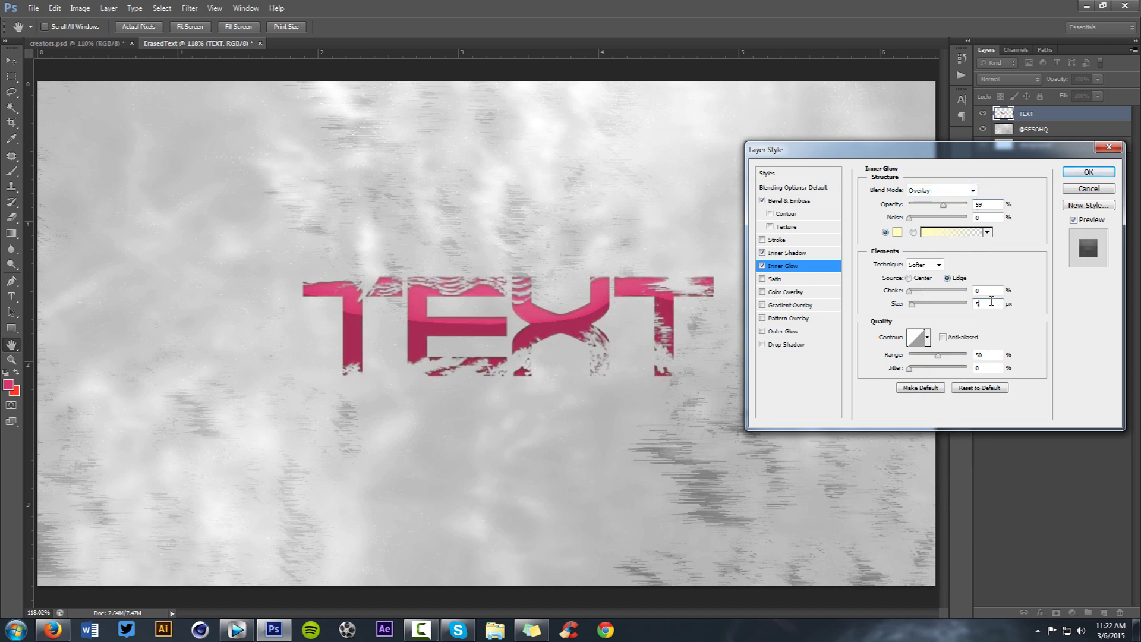
type("3")
left_click(898, 233)
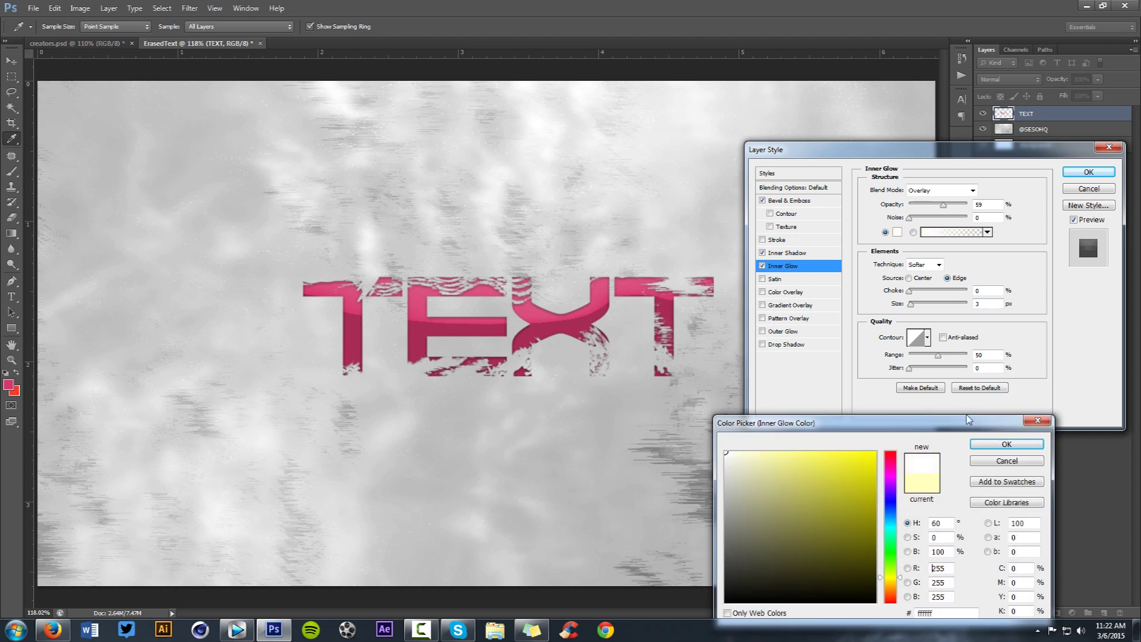
left_click(1006, 444)
left_click(763, 268)
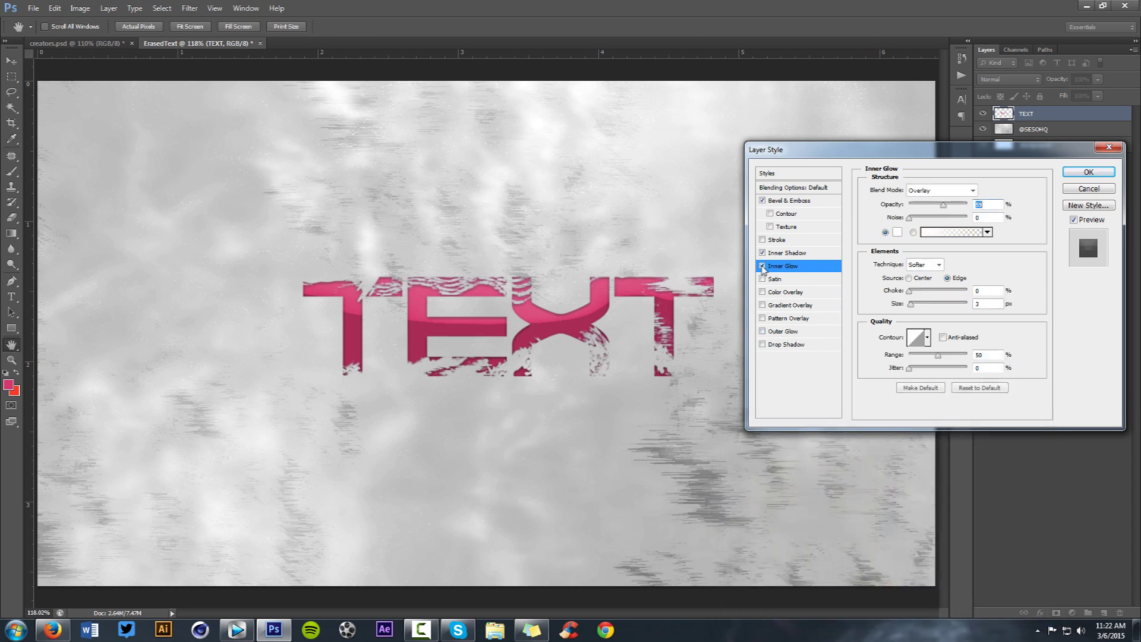
Add a Soft Light Gradient Overlay at about 20% opacity.
left_click(783, 305)
left_click(920, 191)
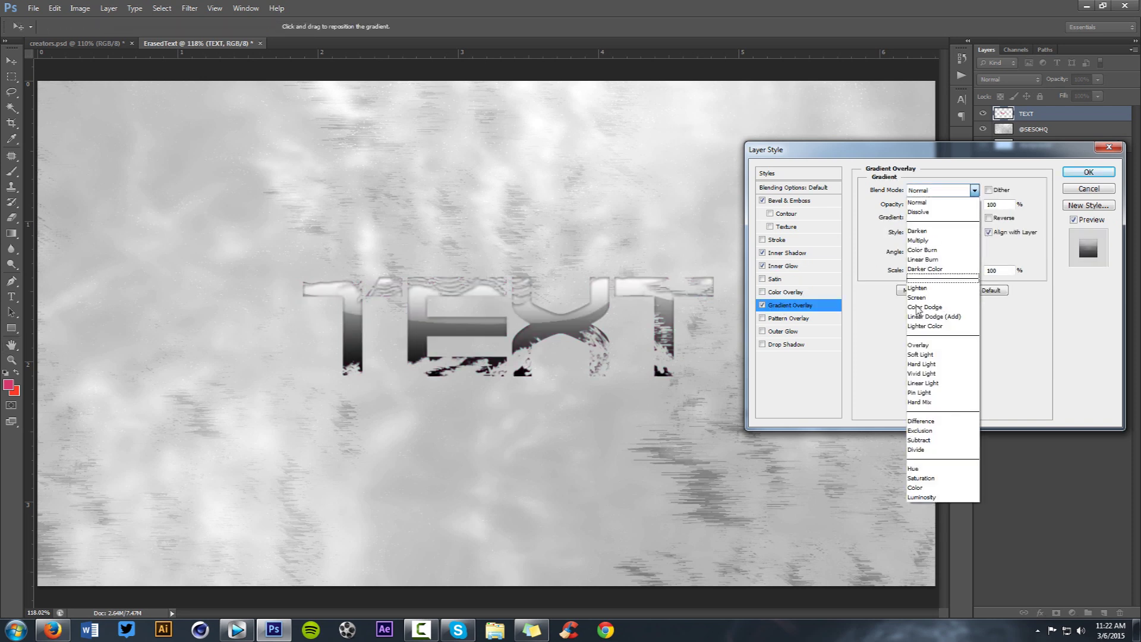
left_click(921, 354)
left_click_drag(941, 205, 919, 211)
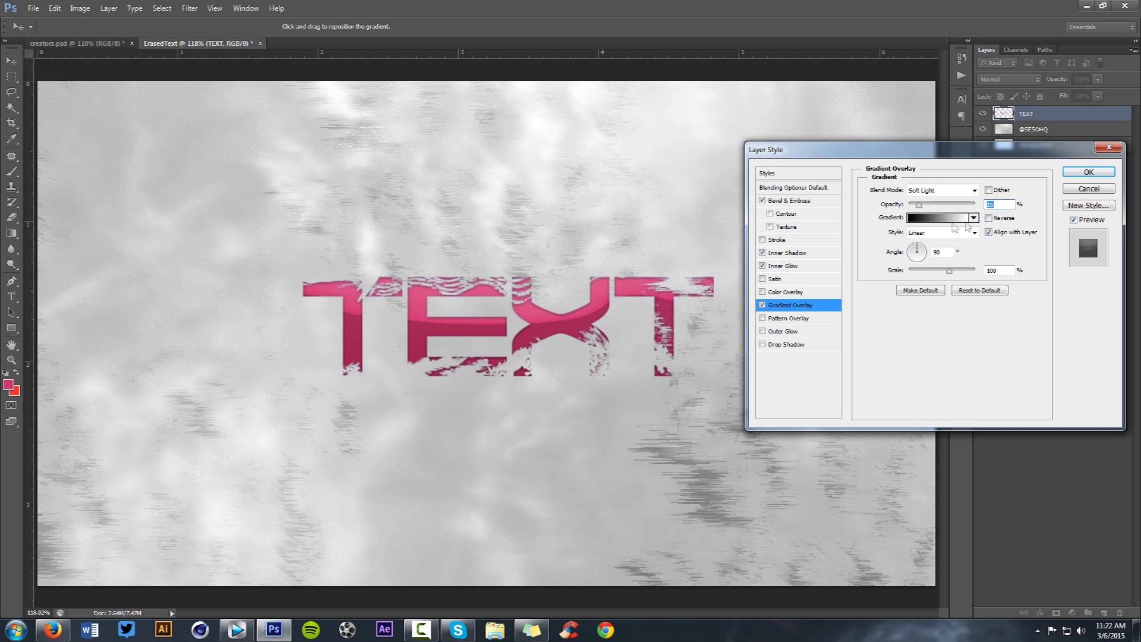
Add a Drop Shadow with 3% spread and 2 px size, then toggle it off and on to compare.
left_click(789, 345)
double_click(998, 240)
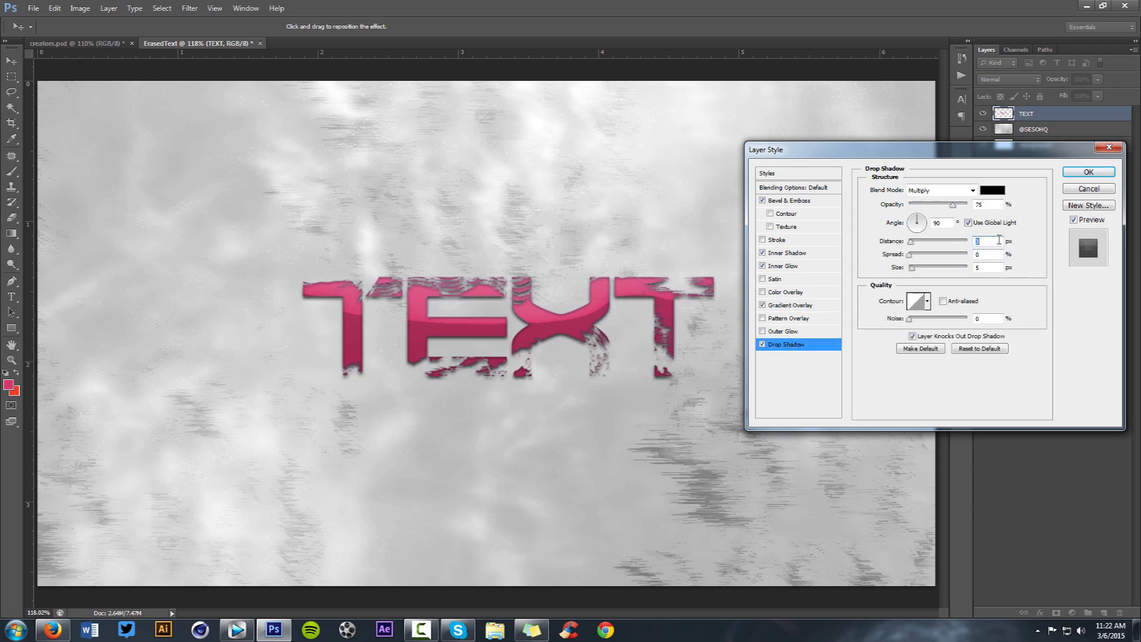
type("1")
double_click(986, 254)
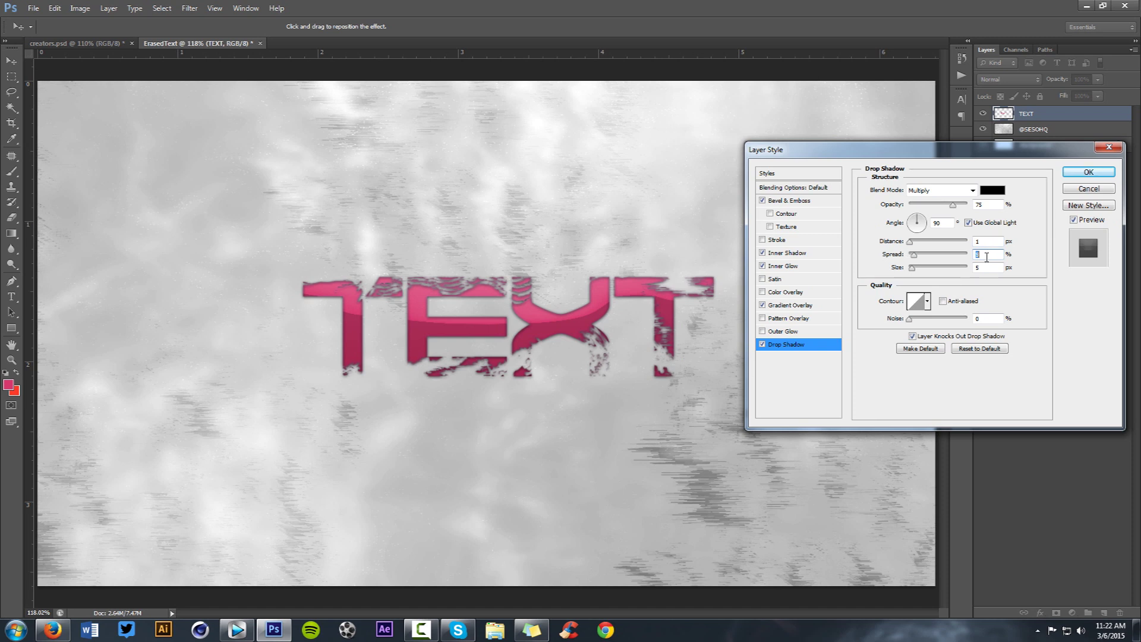
type("6")
double_click(983, 266)
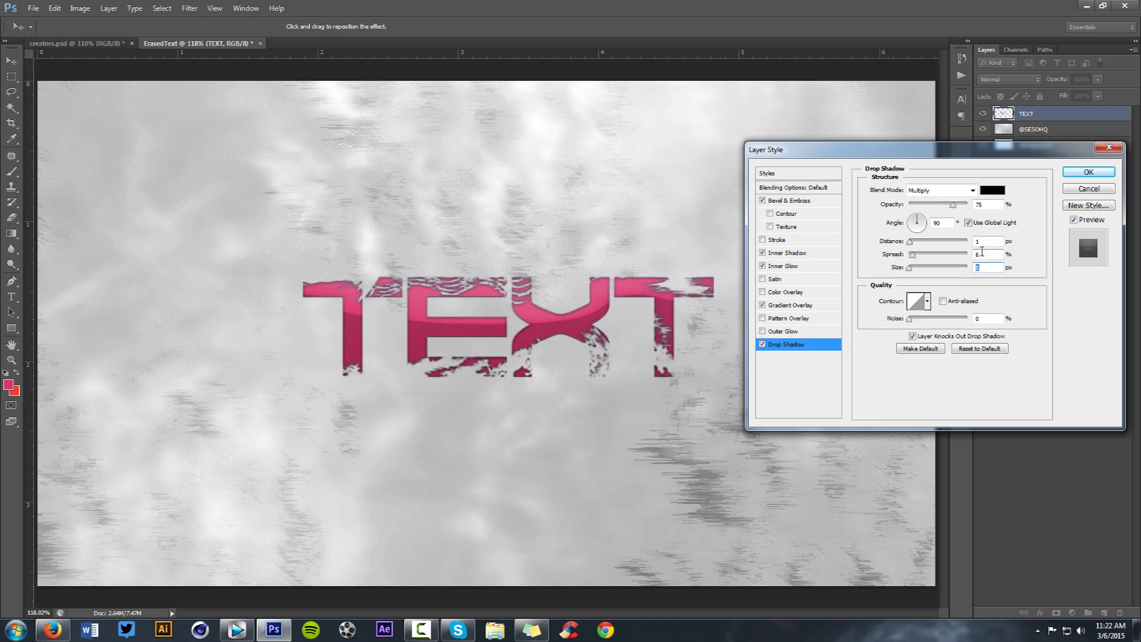
double_click(981, 252)
type("5")
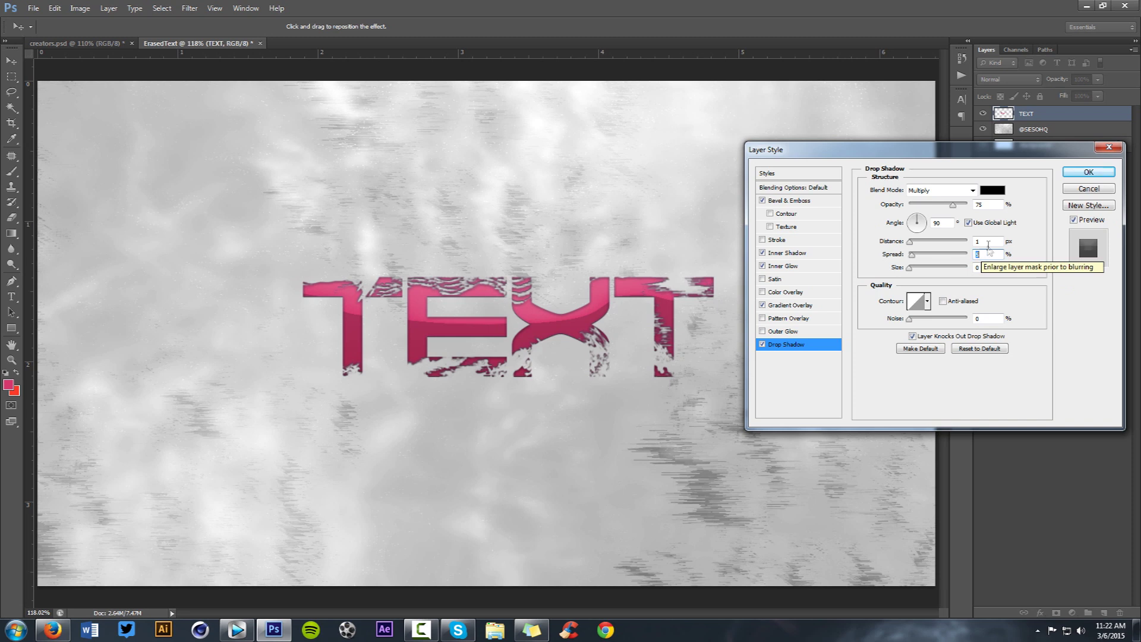
key("shift+Tab")
double_click(987, 266)
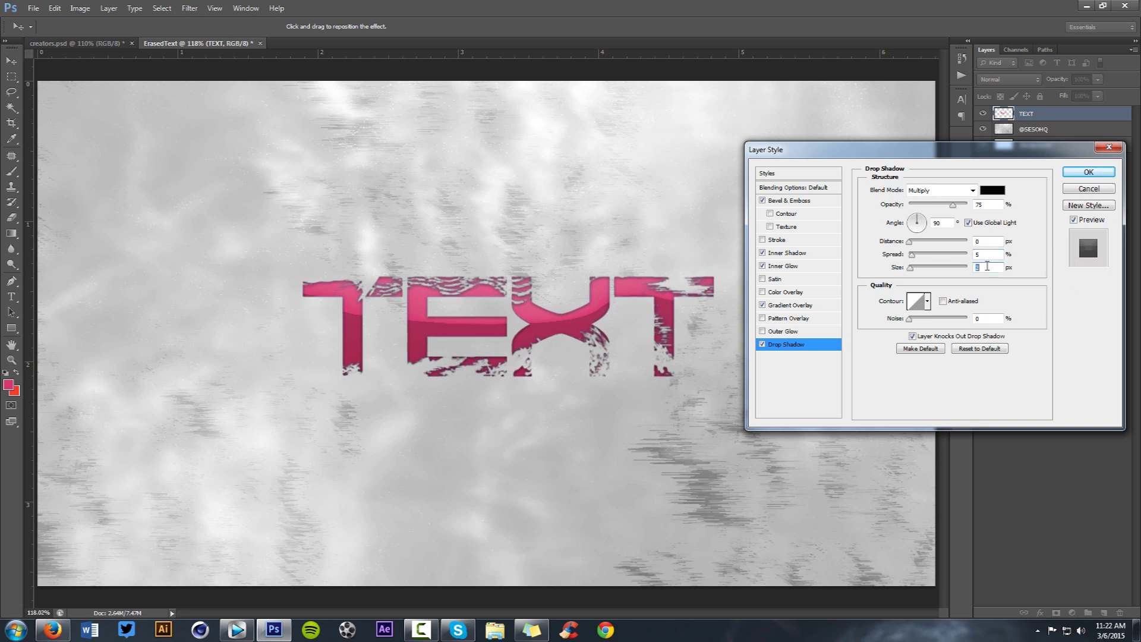
key("Down")
key("Down")
left_click(762, 344)
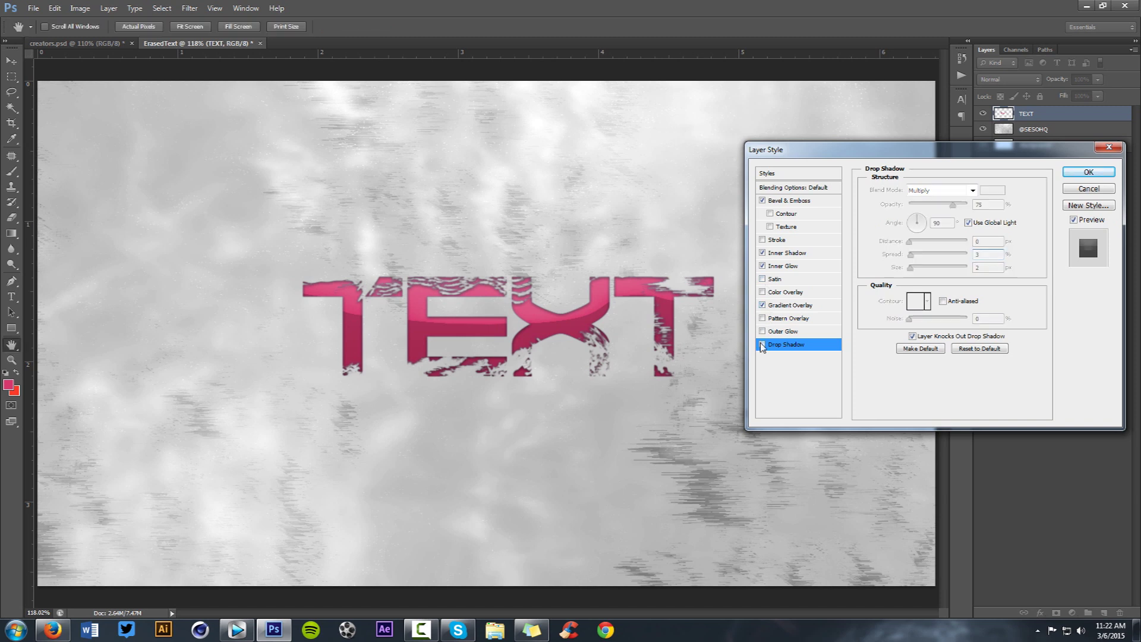
left_click(763, 344)
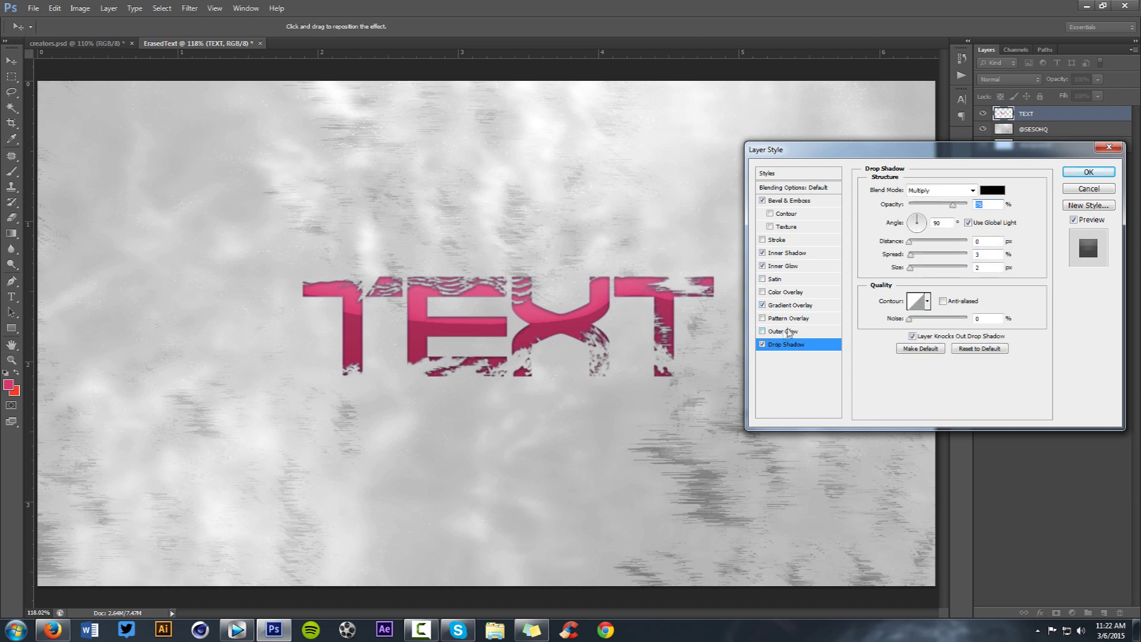
Apply the TEXT layer's effects and duplicate it as a TEXT copy layer.
left_click(1085, 173)
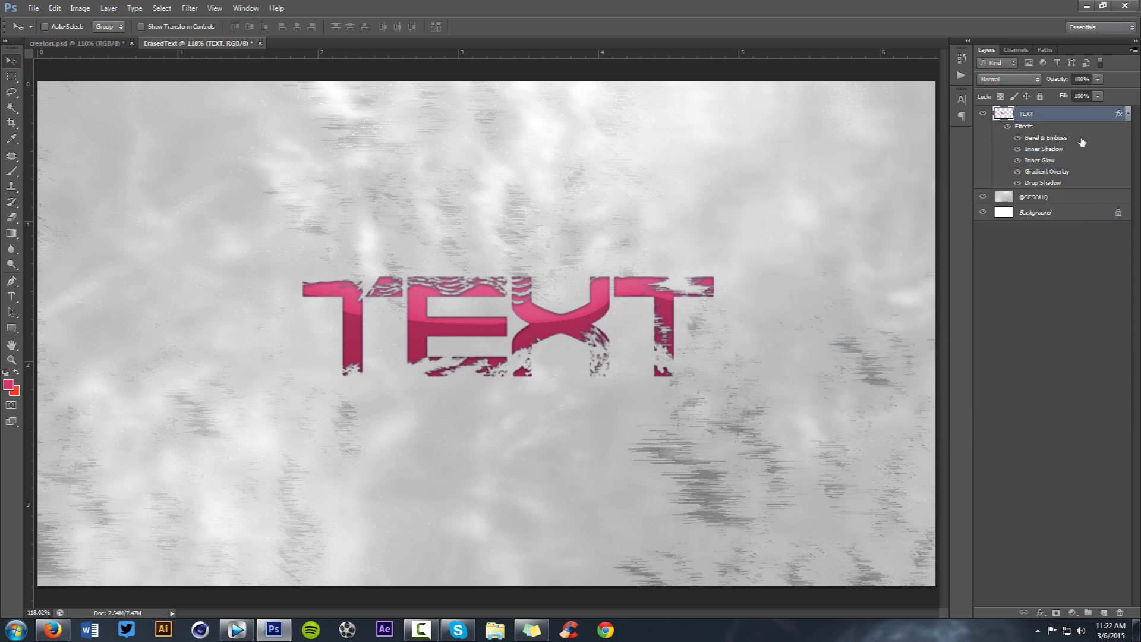
key("ctrl+j")
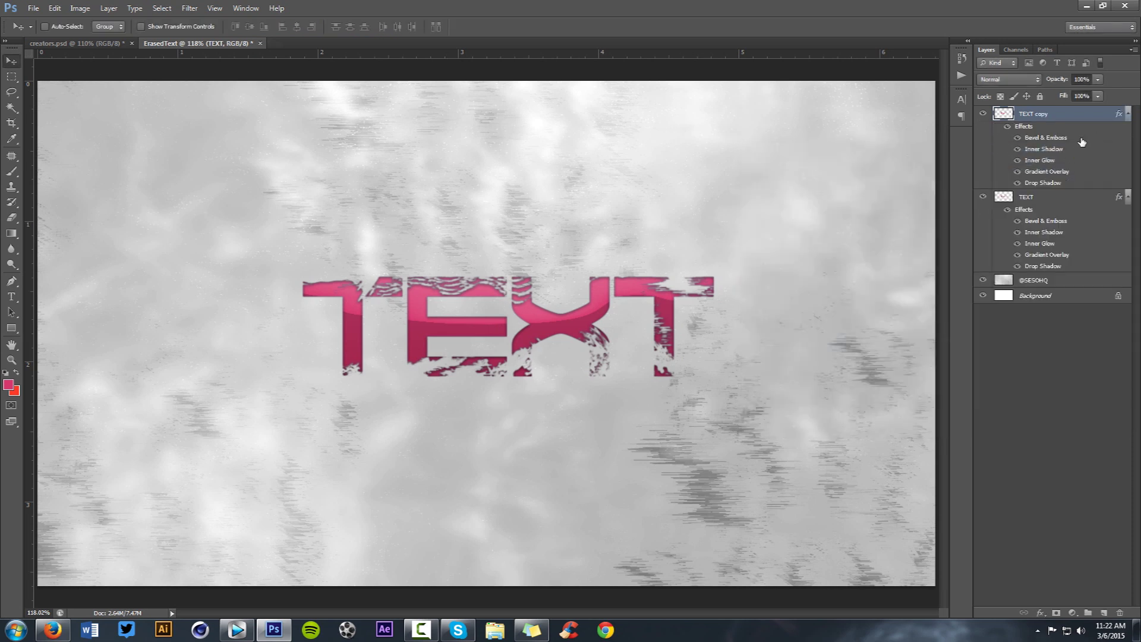
left_click(1128, 114)
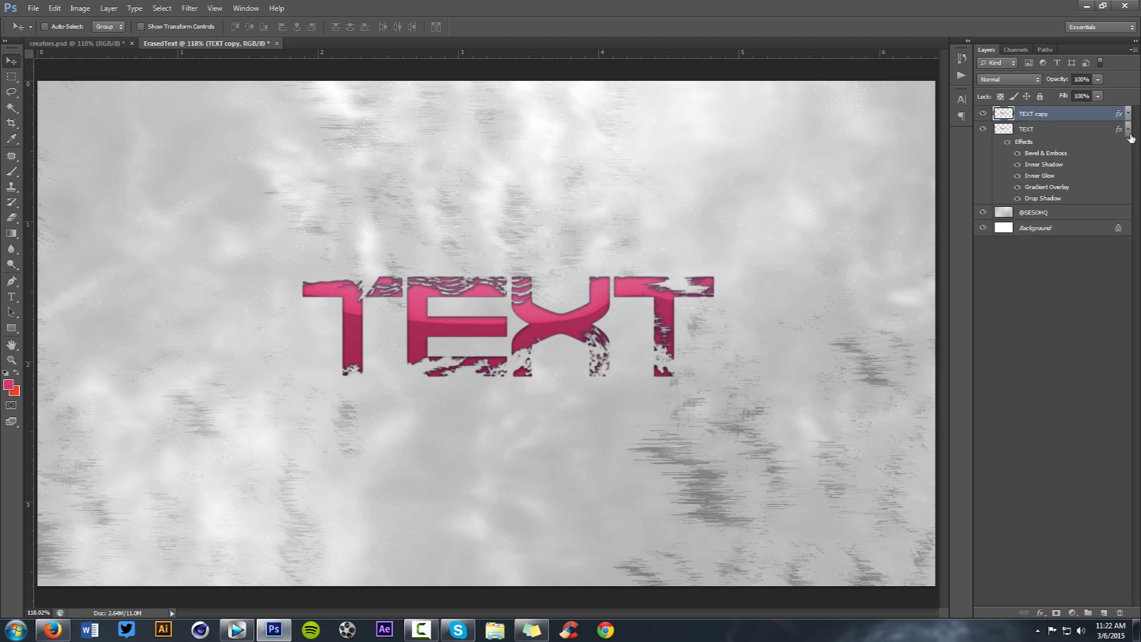
Clear the original TEXT layer's style and give it a near-white f3f3f3 Color Overlay.
right_click(1058, 128)
left_click(1037, 351)
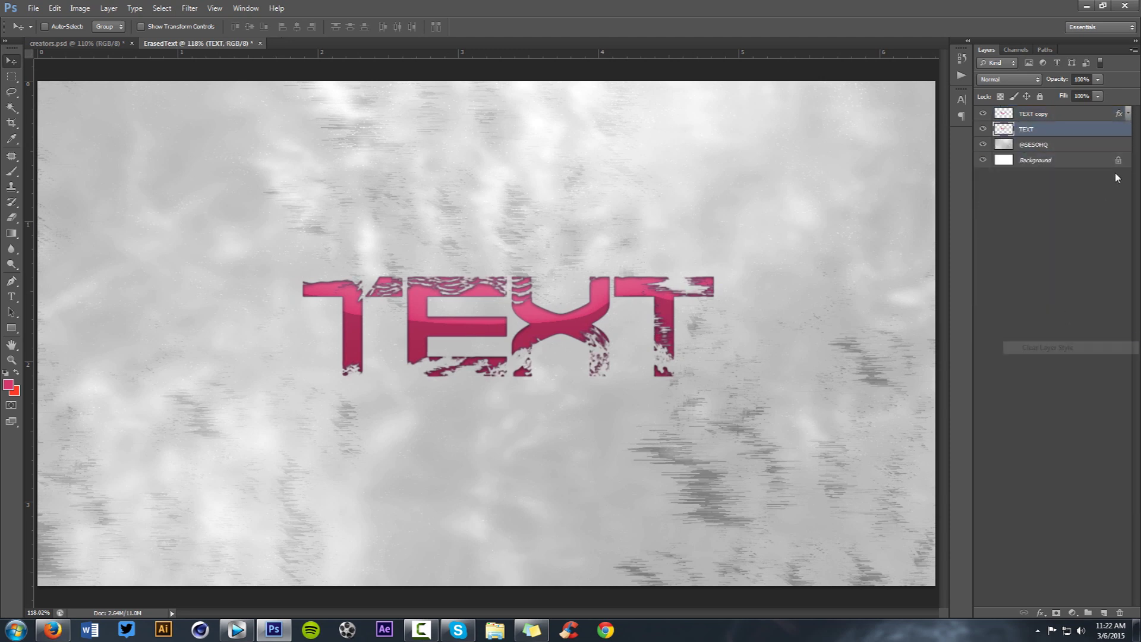
double_click(1067, 136)
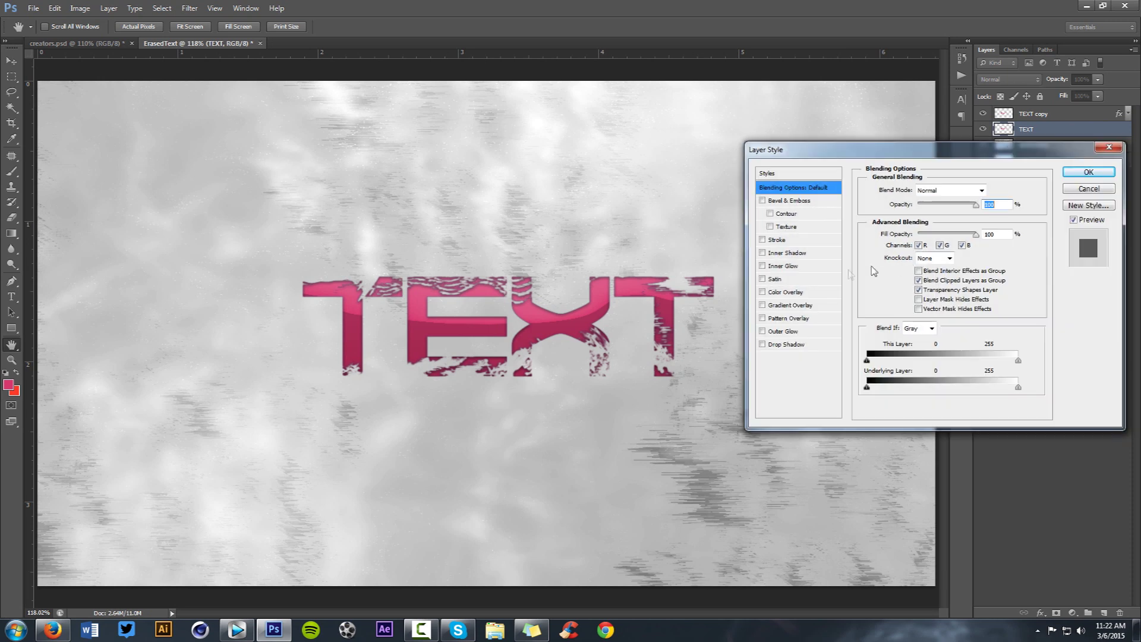
left_click(786, 291)
left_click(992, 190)
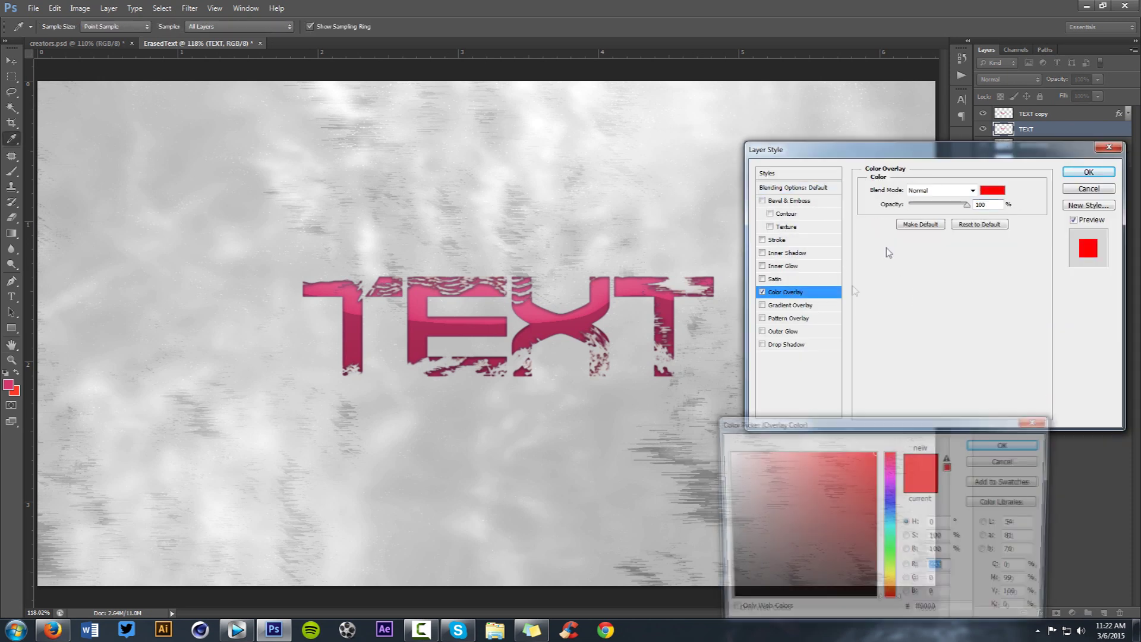
left_click_drag(742, 471, 705, 459)
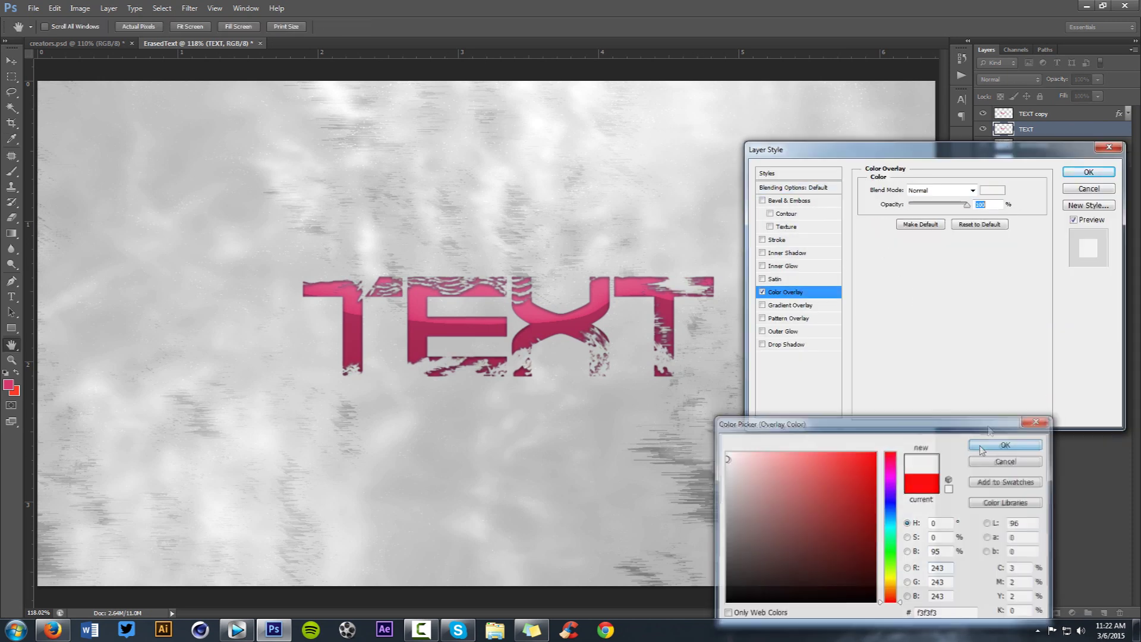
left_click(1007, 445)
left_click(1086, 173)
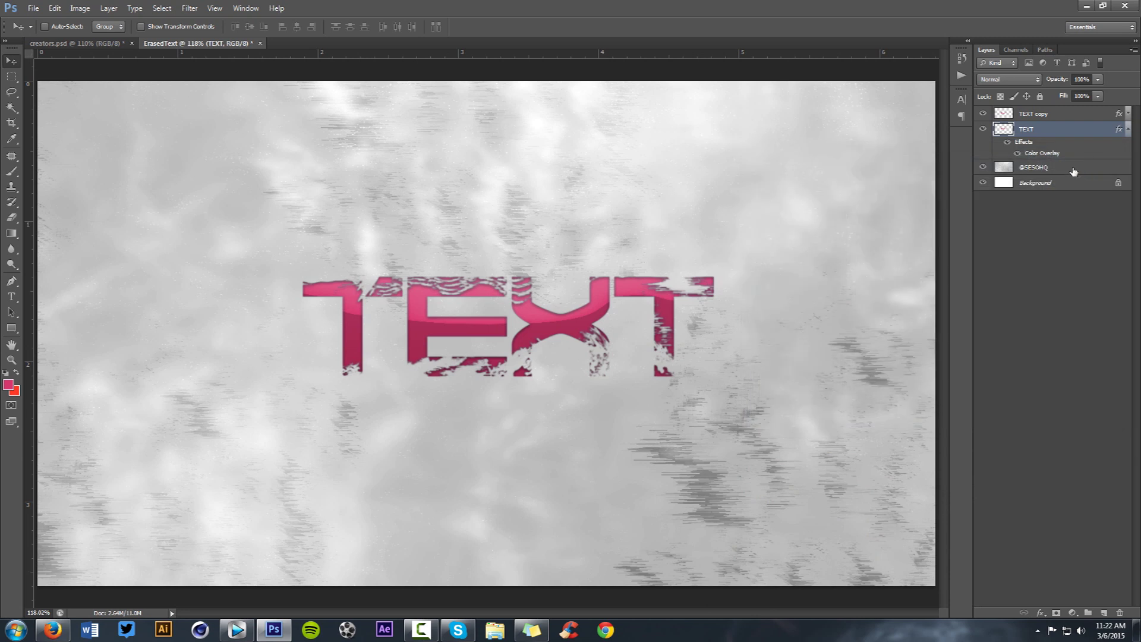
Scale the white TEXT layer up to about 102%.
key("ctrl+t")
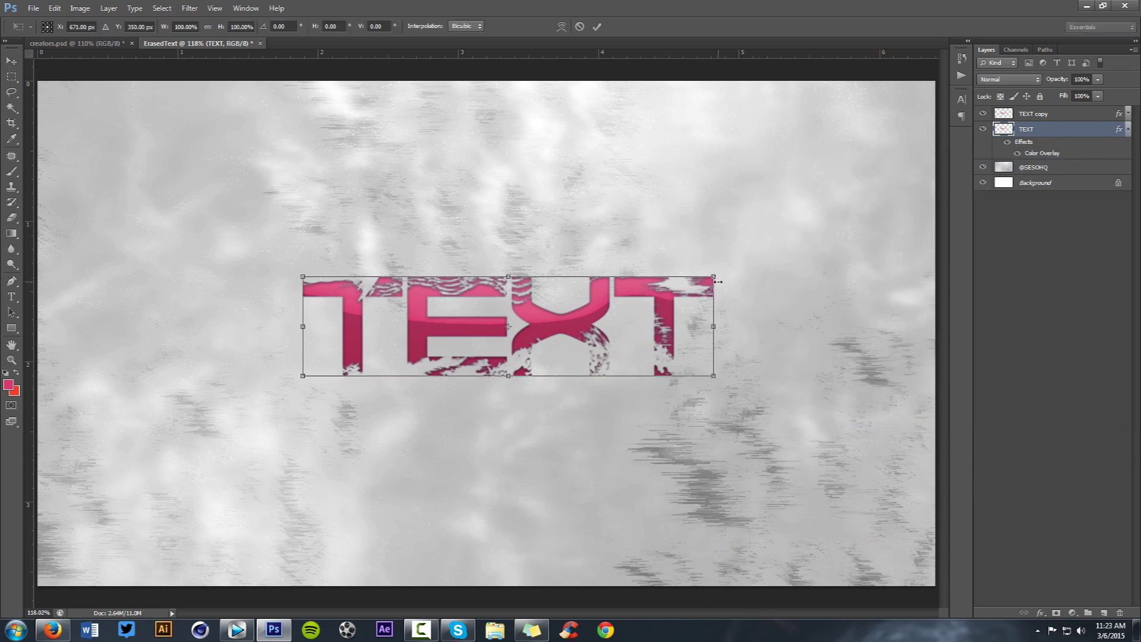
left_click_drag(715, 278, 724, 274)
key("Return")
Rasterize the TEXT layer style, nudge it right to expose a white edge, and add a bevel.
right_click(1034, 129)
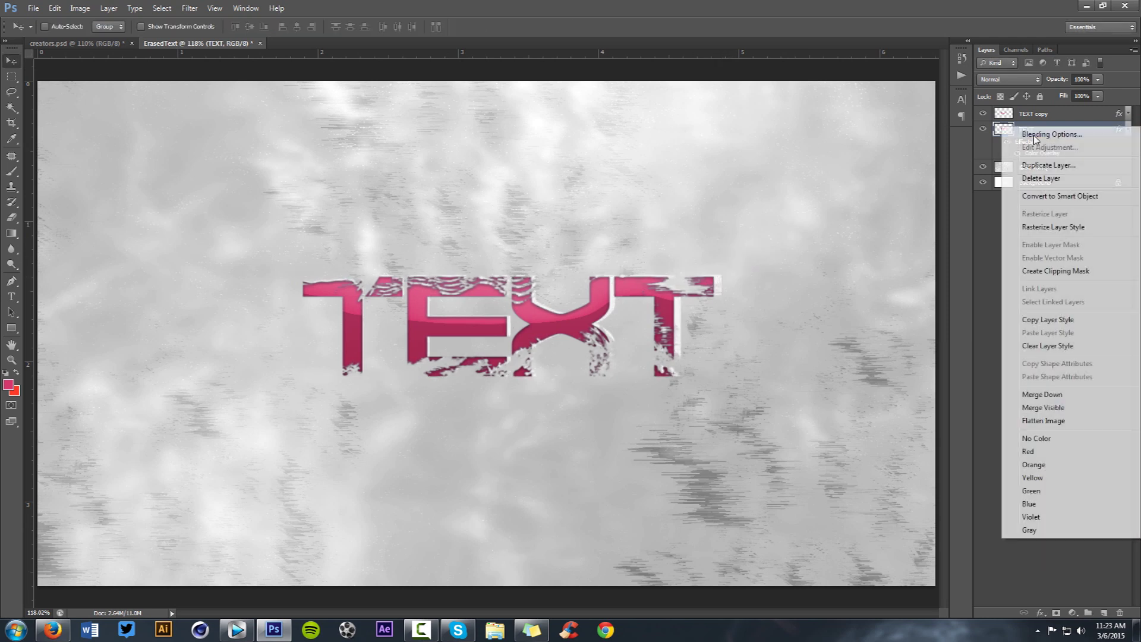
left_click(1053, 226)
left_click_drag(687, 285, 693, 288)
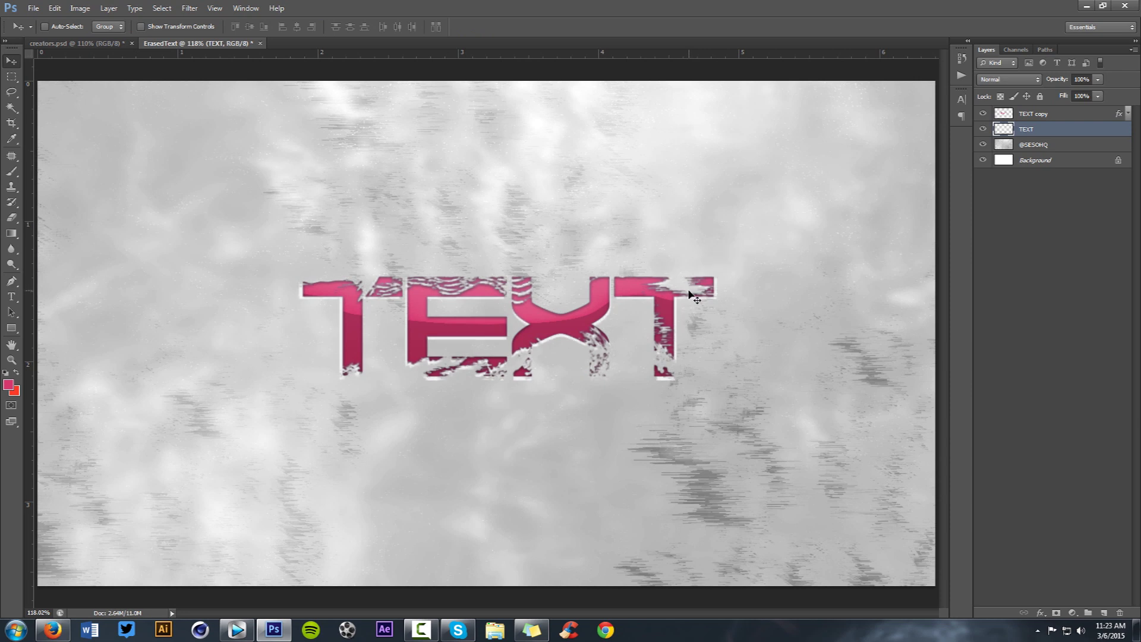
key("Right")
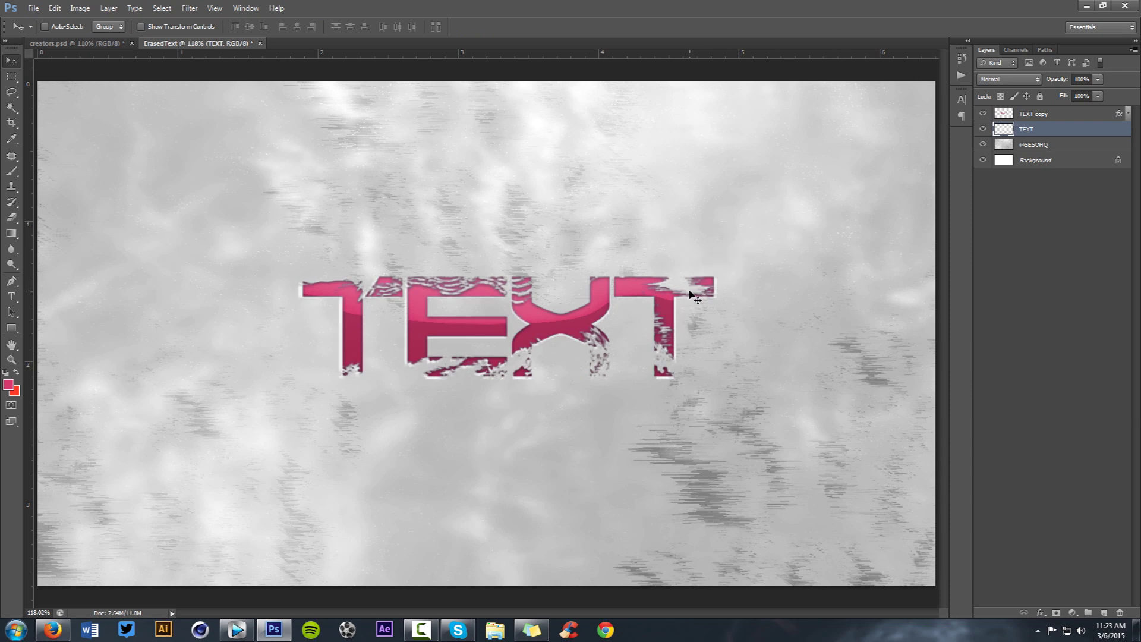
right_click(692, 291)
left_click(618, 302)
double_click(1052, 129)
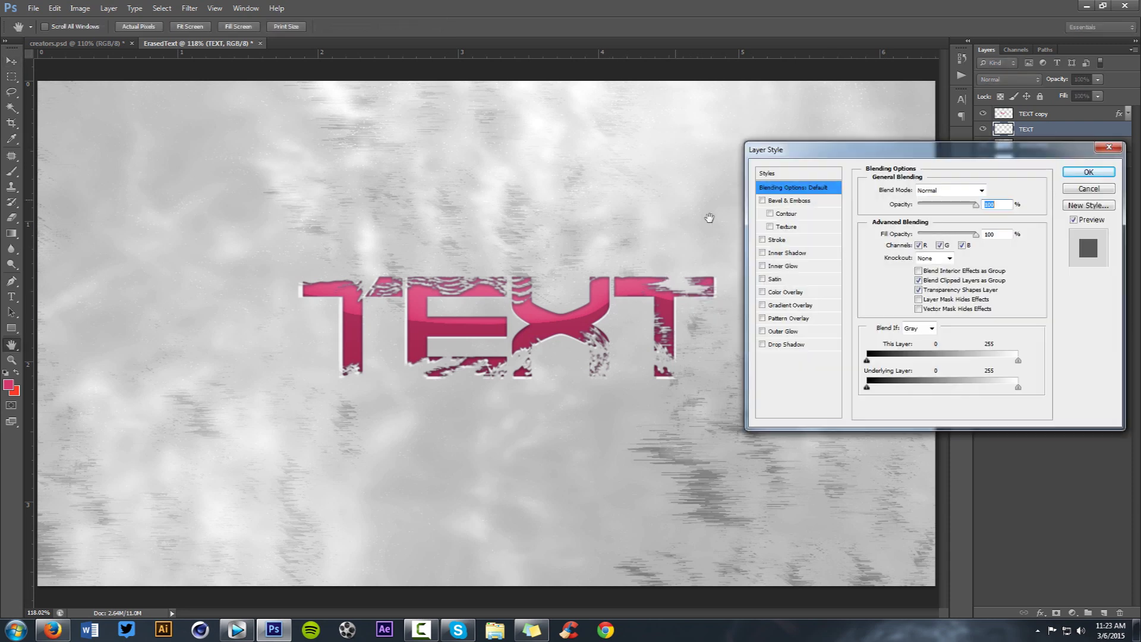
left_click(776, 202)
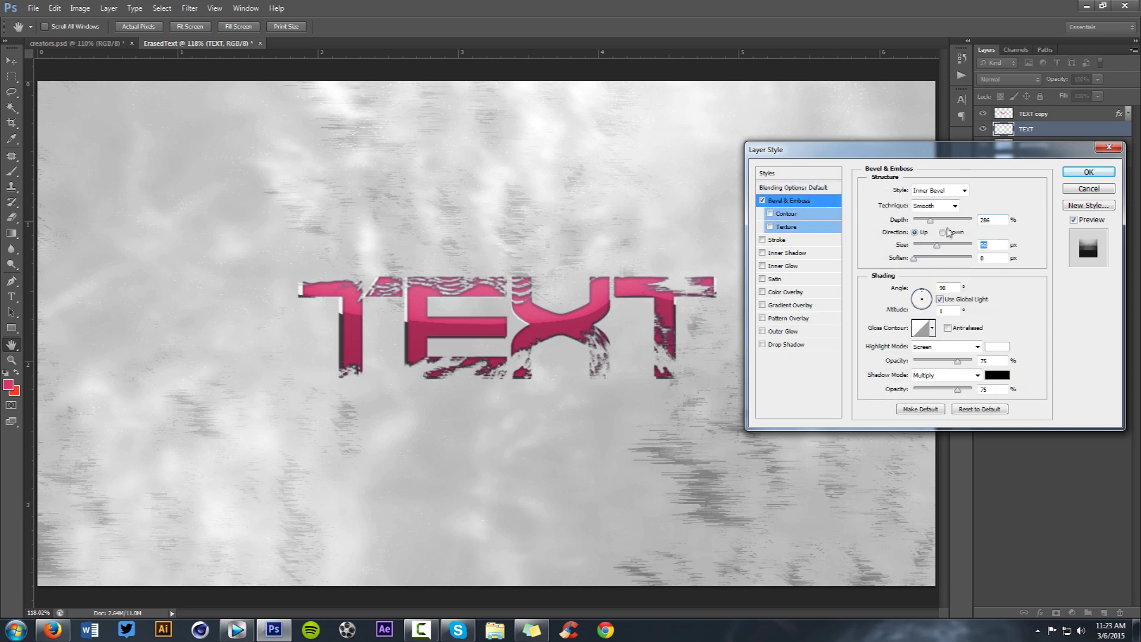
Set the bevel depth to 285 with a lighter shadow opacity.
left_click_drag(957, 389, 922, 391)
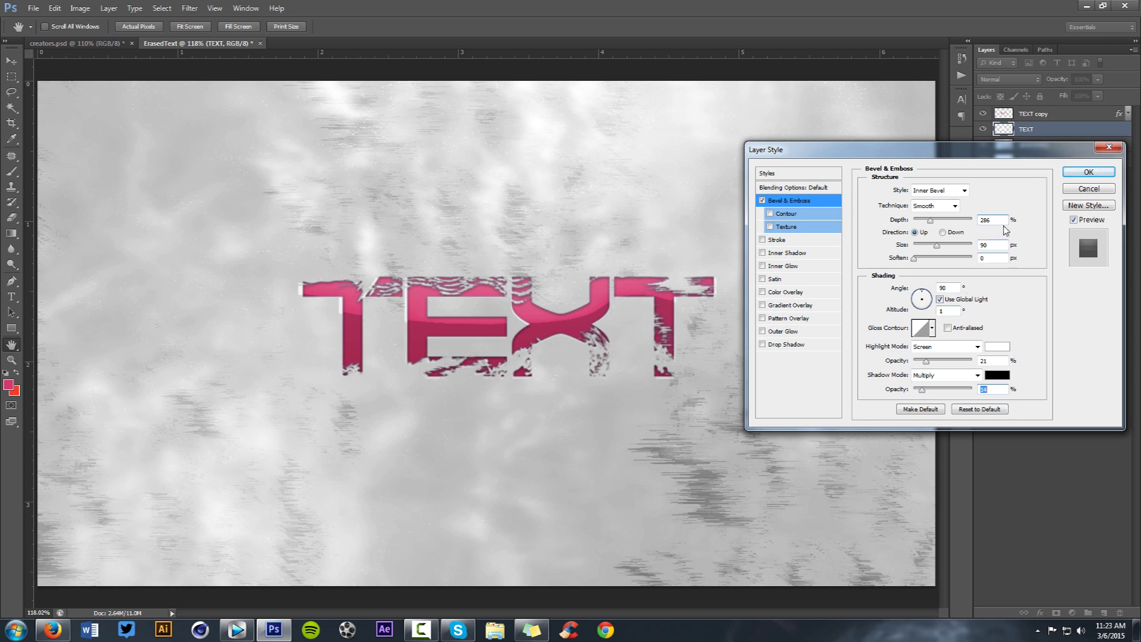
left_click(910, 221)
type("285")
Add an Inner Shadow with distance 1, choke about 7% and opacity 43%.
left_click(779, 253)
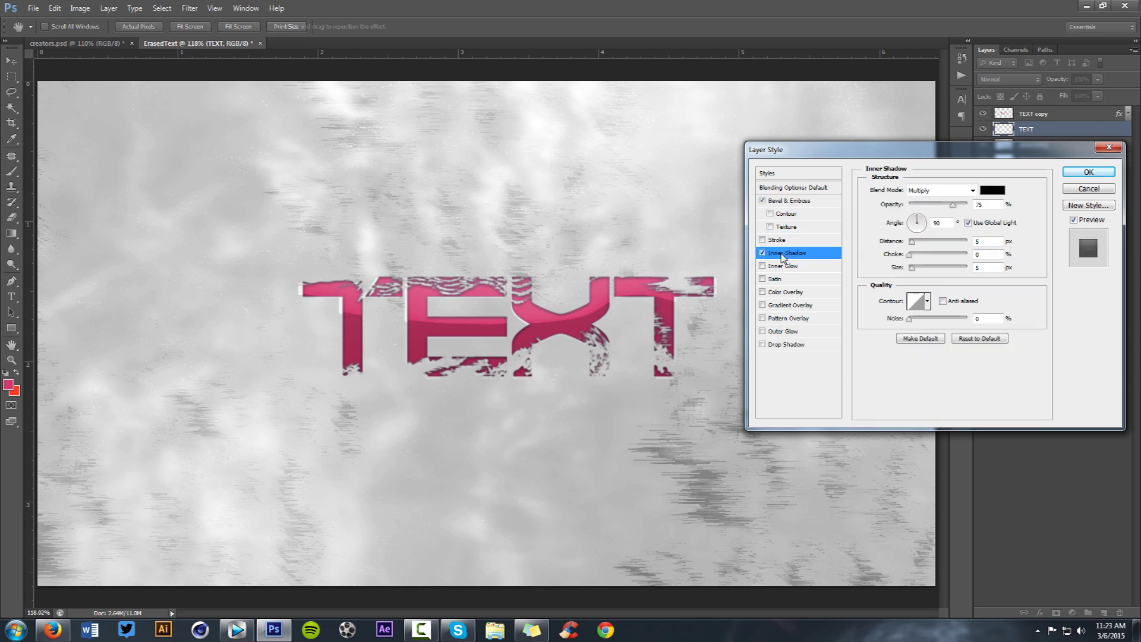
double_click(977, 241)
type("1")
key("Tab")
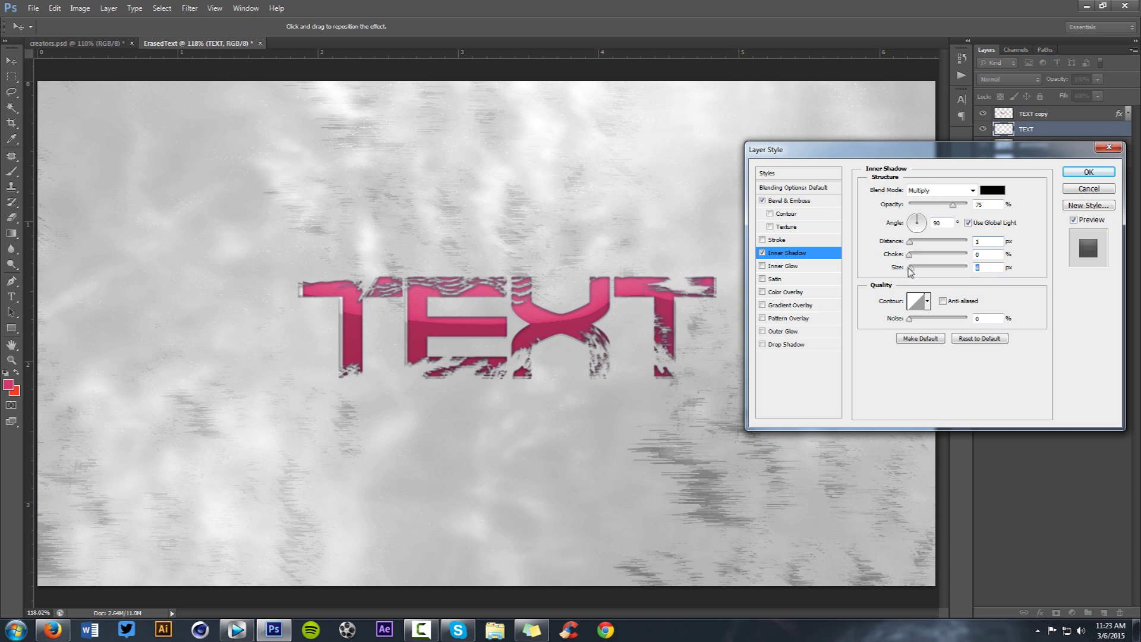
left_click_drag(910, 255, 913, 255)
double_click(980, 268)
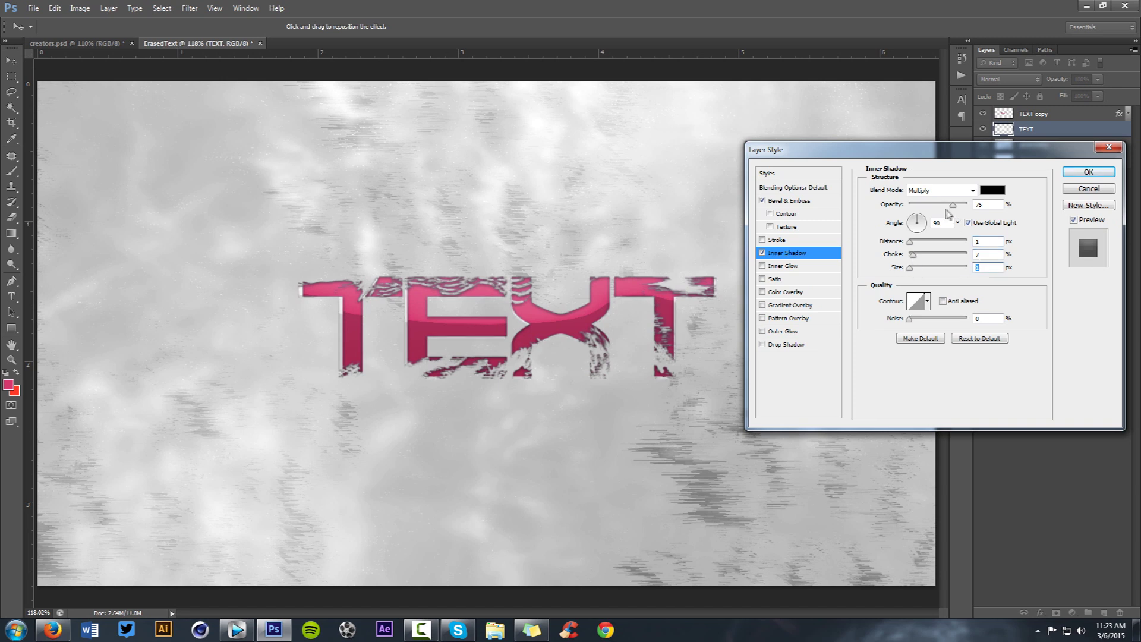
left_click_drag(952, 205, 934, 213)
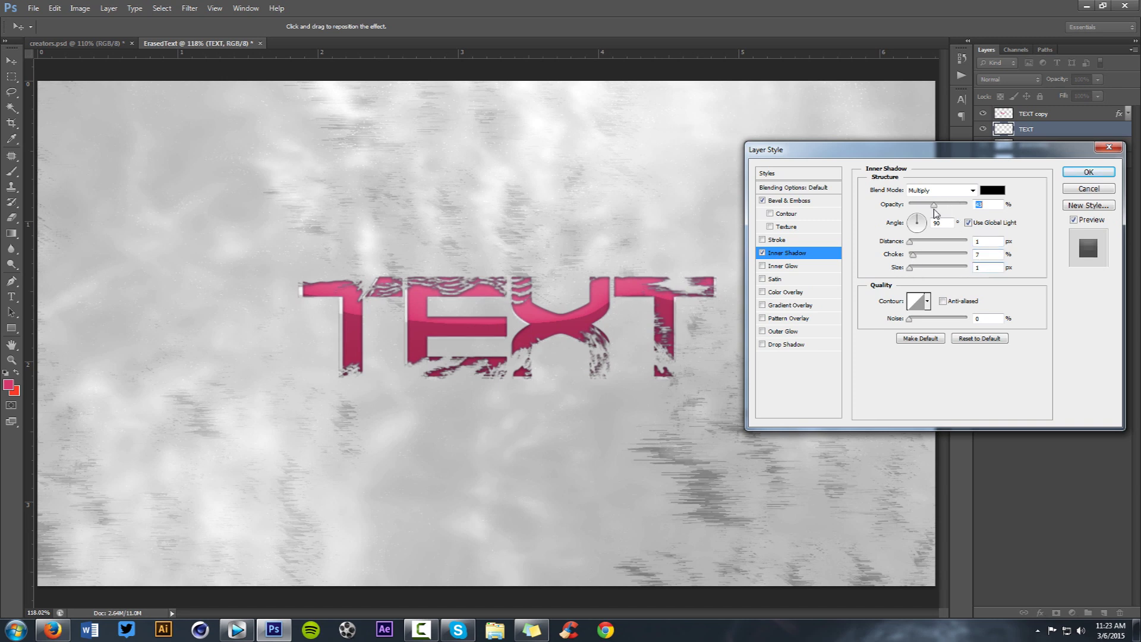
Add a Drop Shadow with distance 1, spread 2 and size 3.
left_click(783, 344)
double_click(986, 241)
type("1")
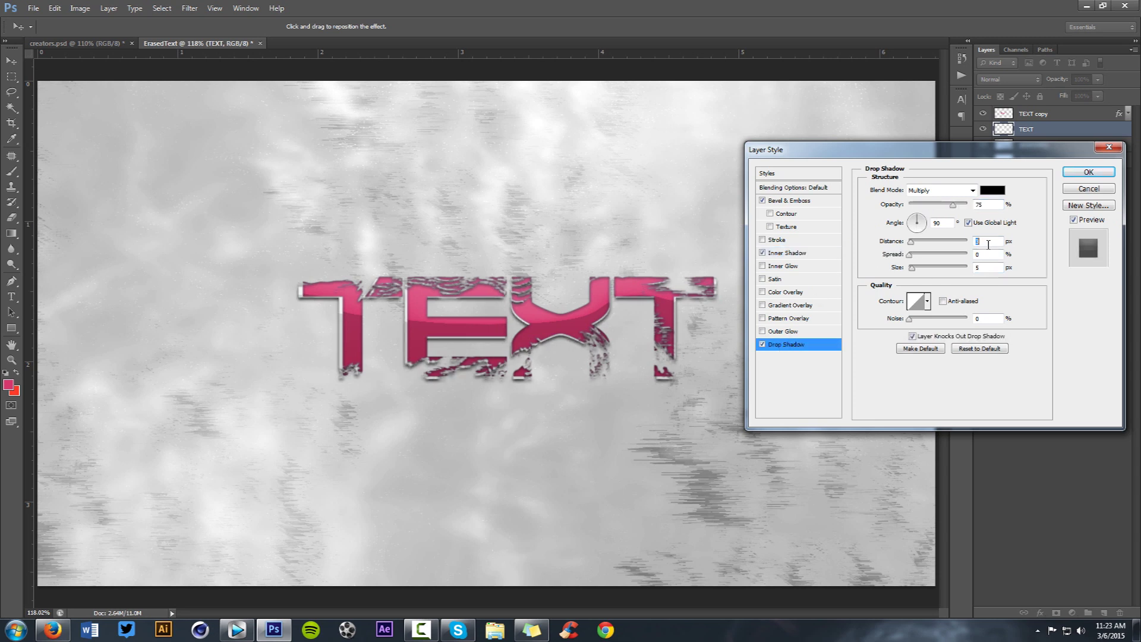
key("Tab")
type("2")
key("Tab")
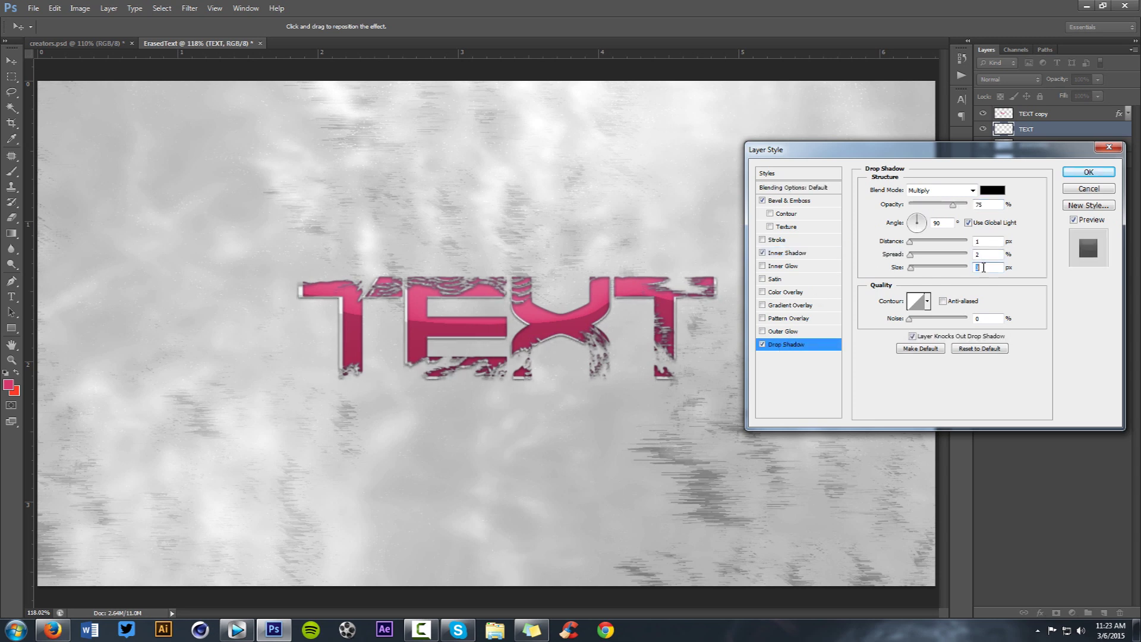
type("3")
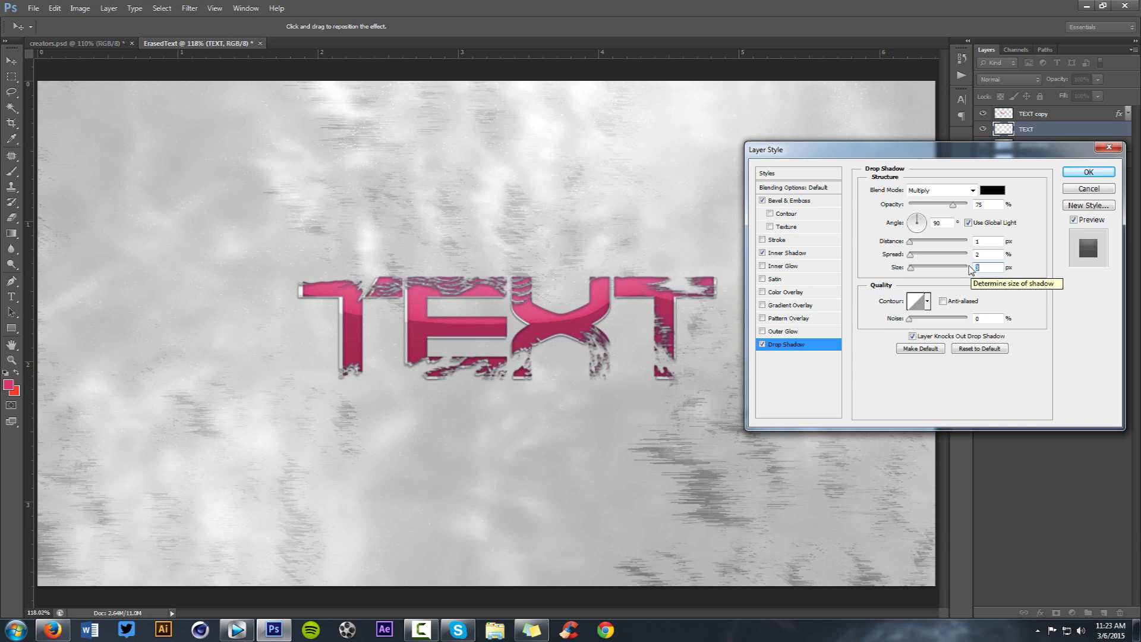
left_click(761, 345)
left_click(762, 344)
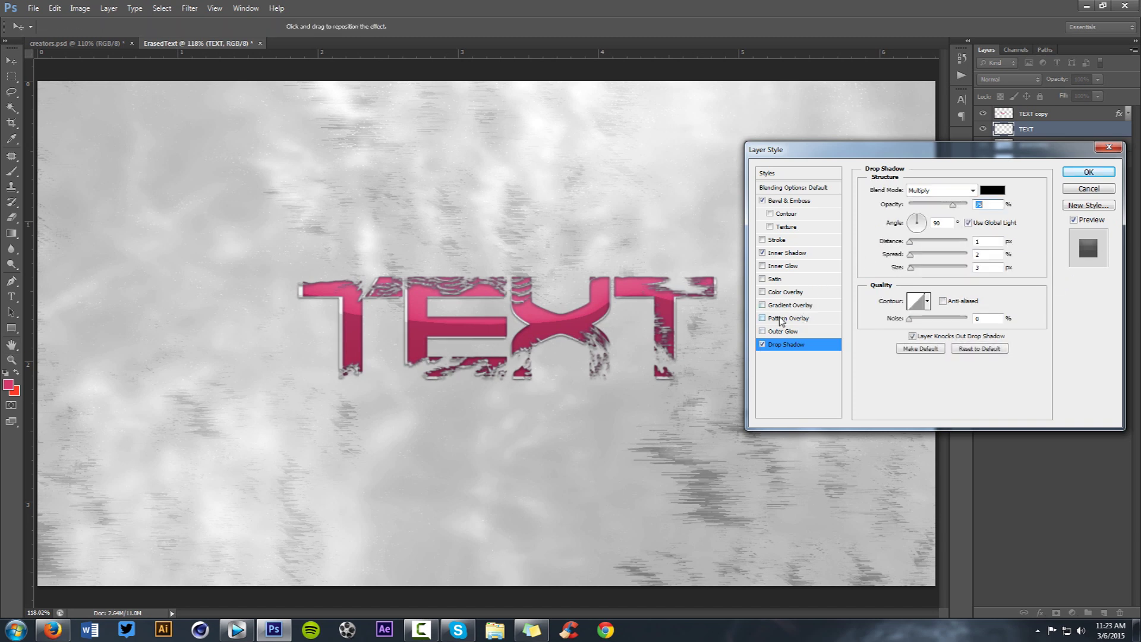
Add a Soft Light Gradient Overlay at 59% opacity, leaving Color Overlay off.
left_click(789, 305)
left_click(941, 190)
left_click(921, 354)
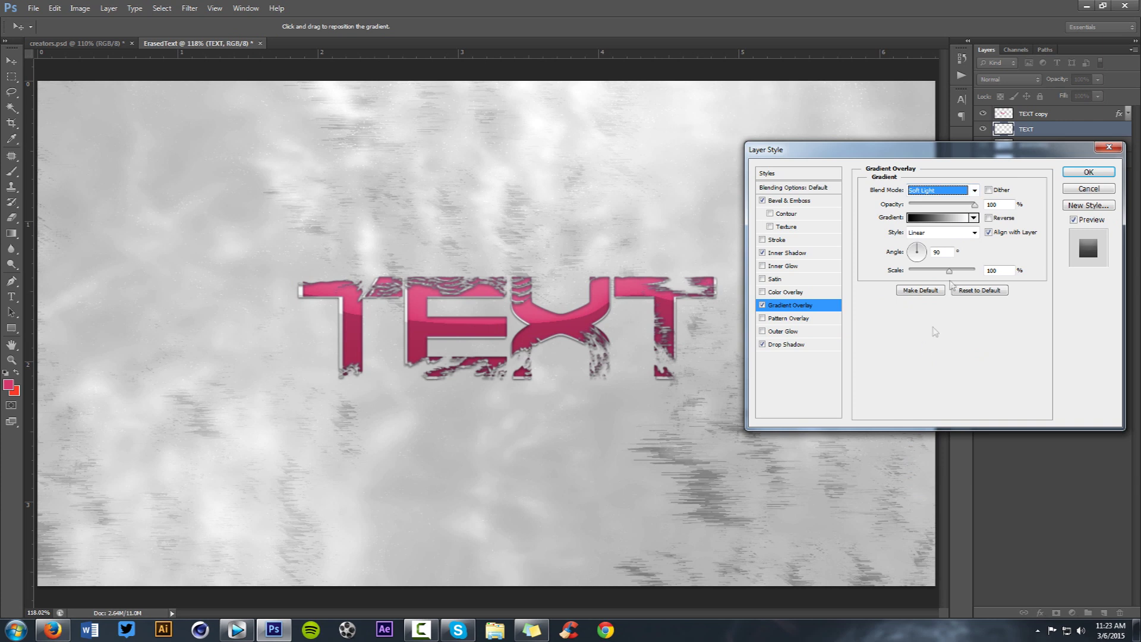
left_click_drag(958, 204, 949, 206)
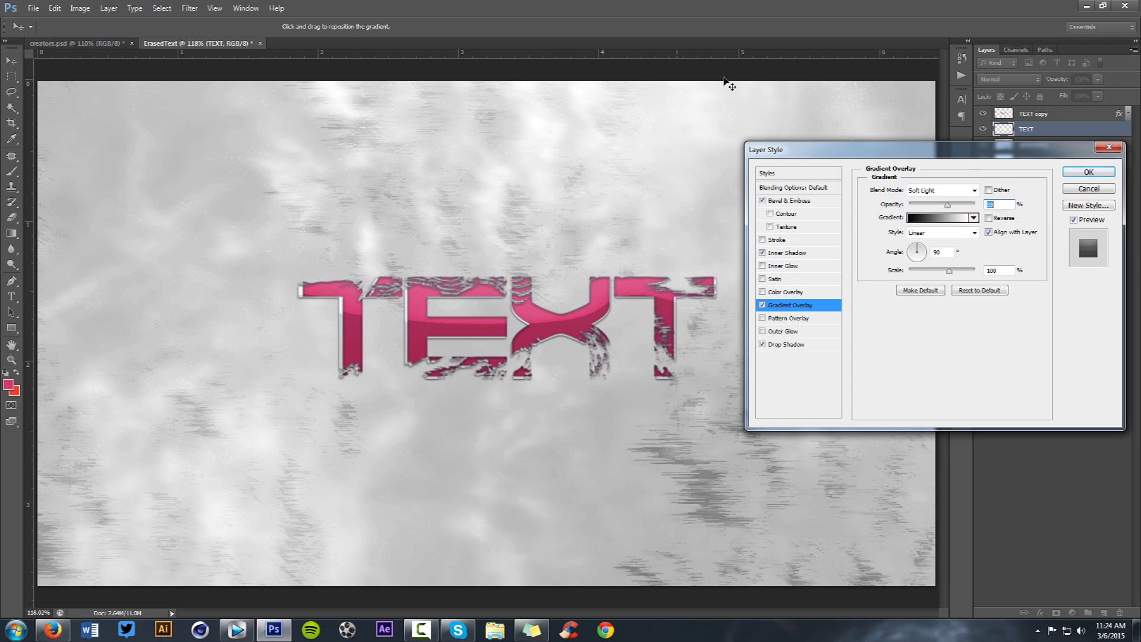
left_click(764, 292)
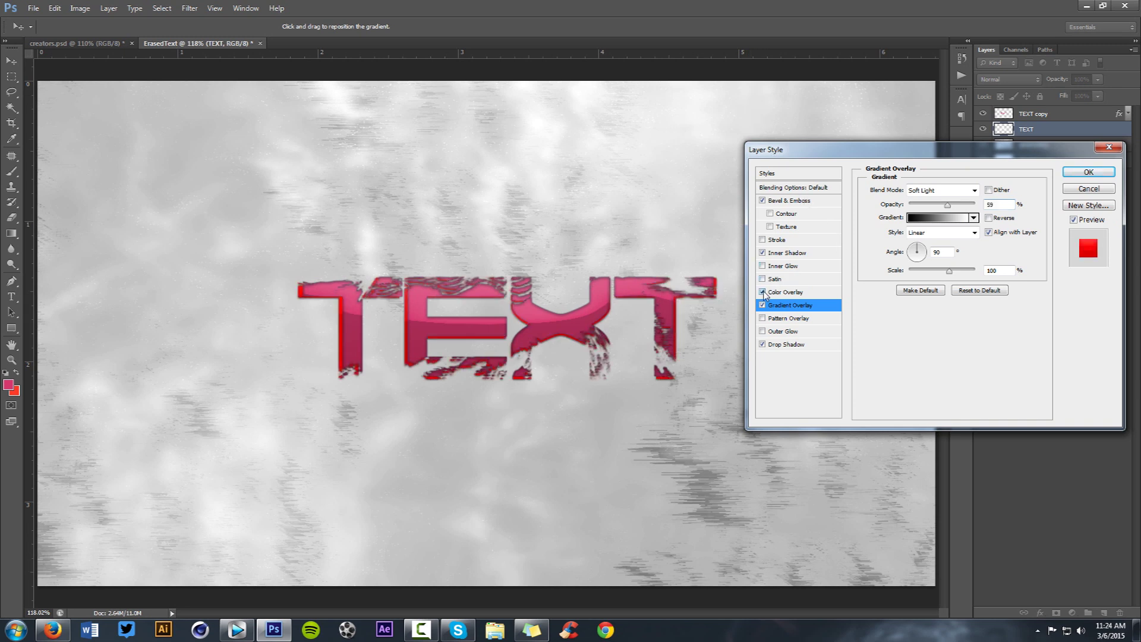
left_click(763, 294)
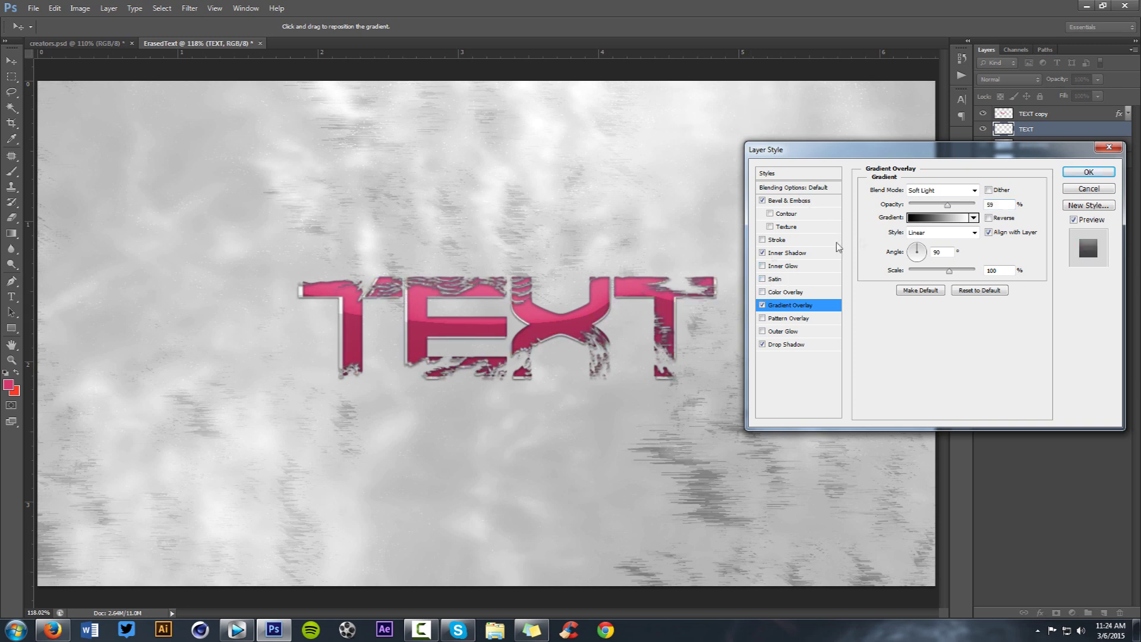
Change the Inner Shadow choke to 3 and apply the effects to TEXT.
left_click(762, 253)
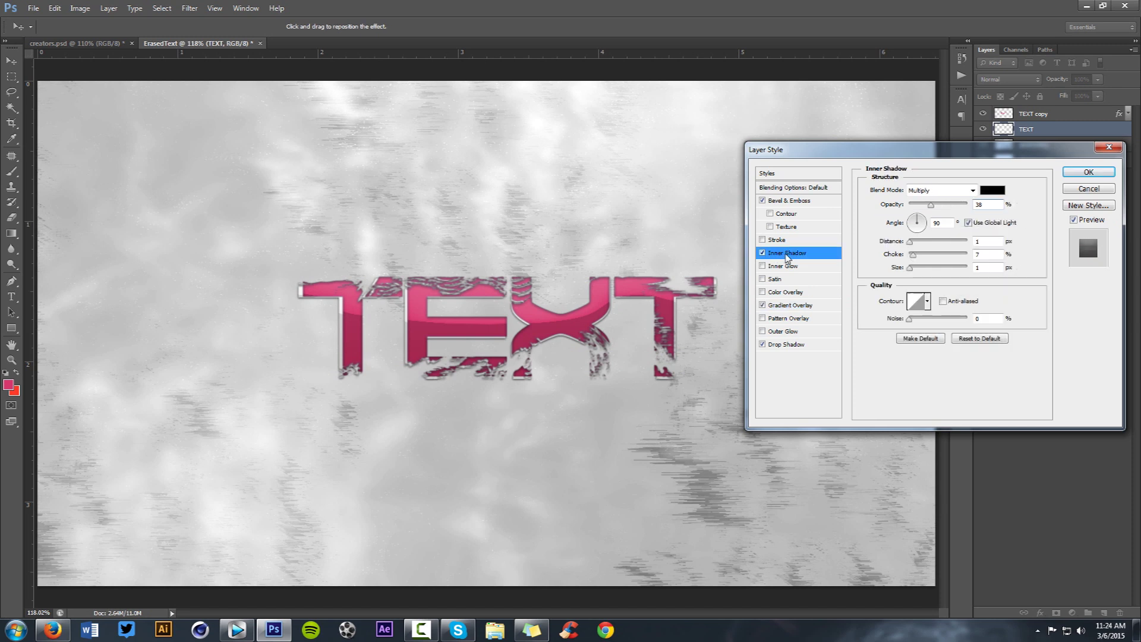
left_click(982, 255)
type("0")
key("shift+Tab")
type("0")
key("Tab")
type("3")
left_click(765, 255)
left_click(1088, 171)
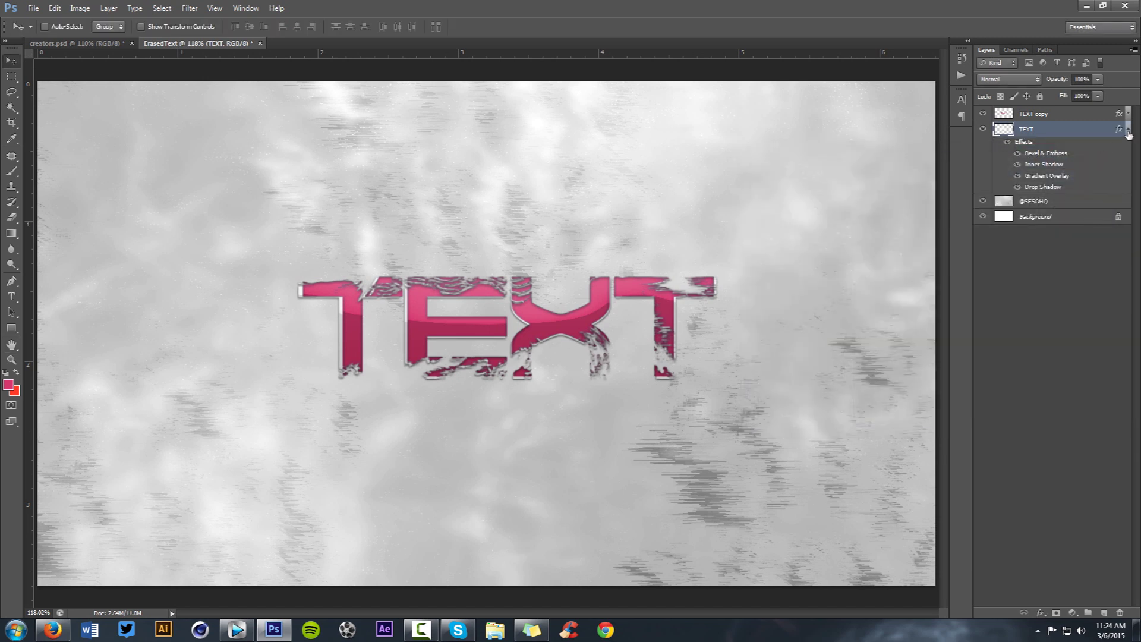
Select TEXT and TEXT copy, group them as Group 1, and open its Layer Style.
left_click(1128, 130)
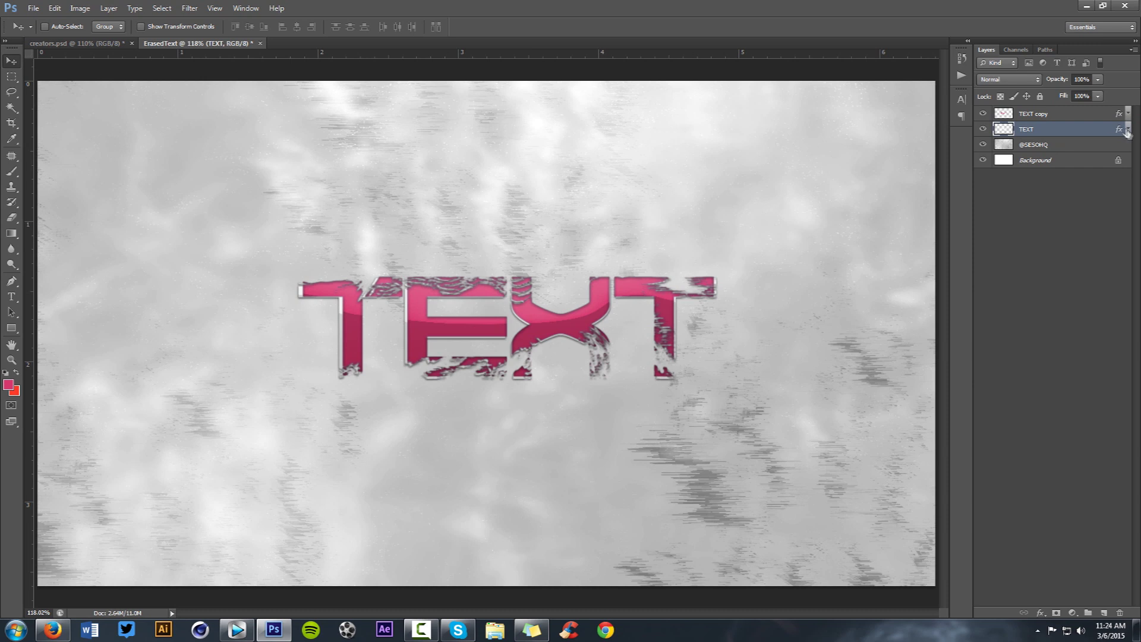
left_click(1094, 121, "shift")
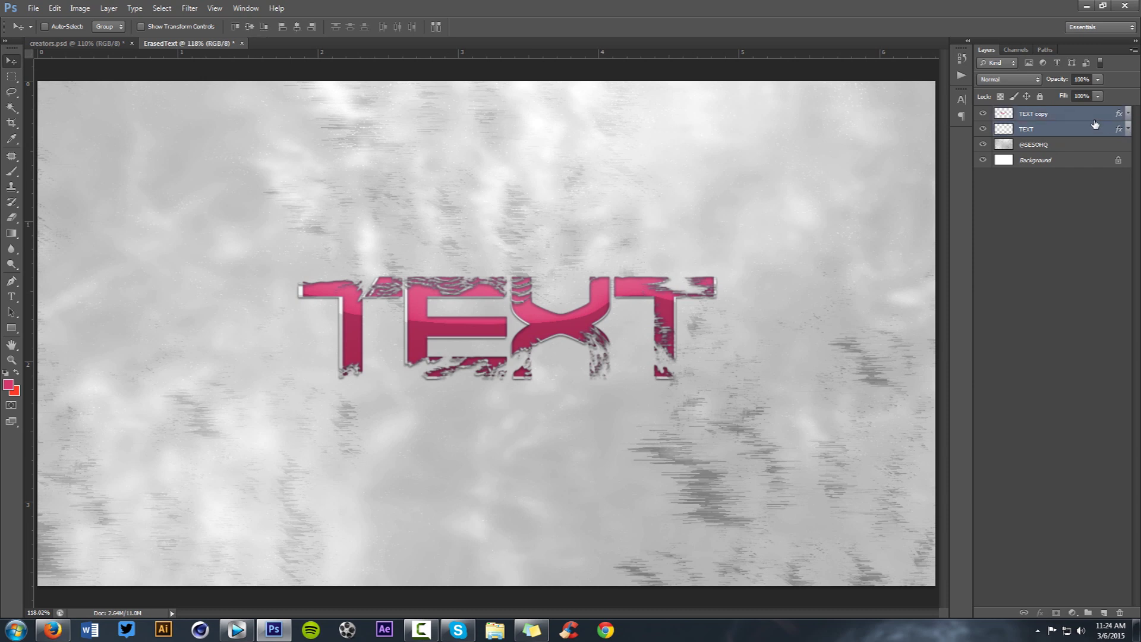
key("ctrl+g")
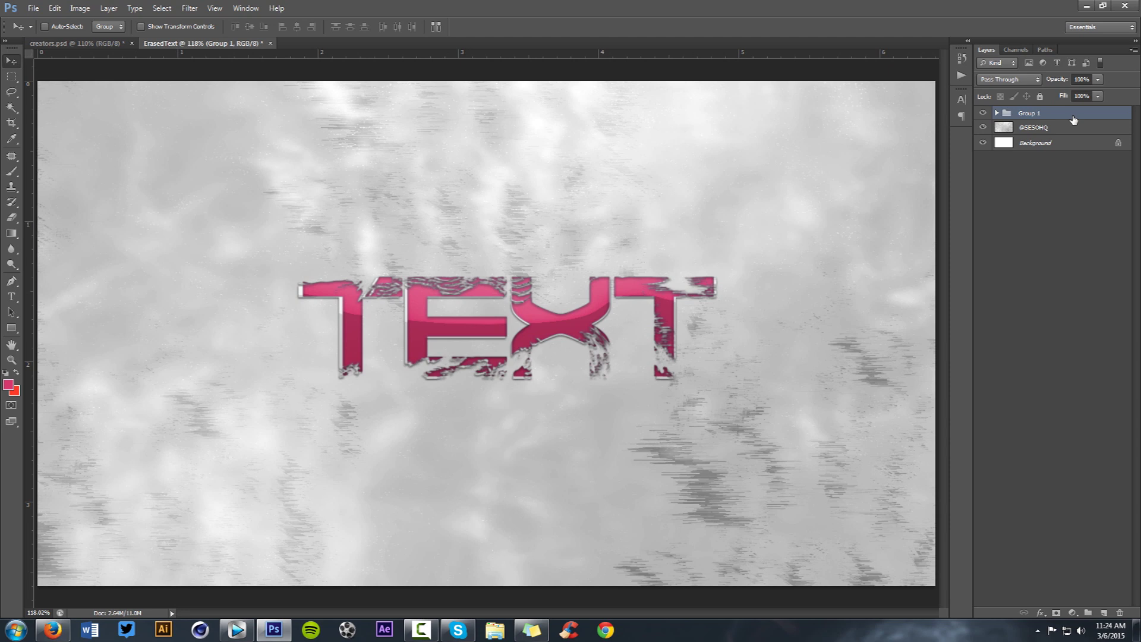
double_click(1072, 119)
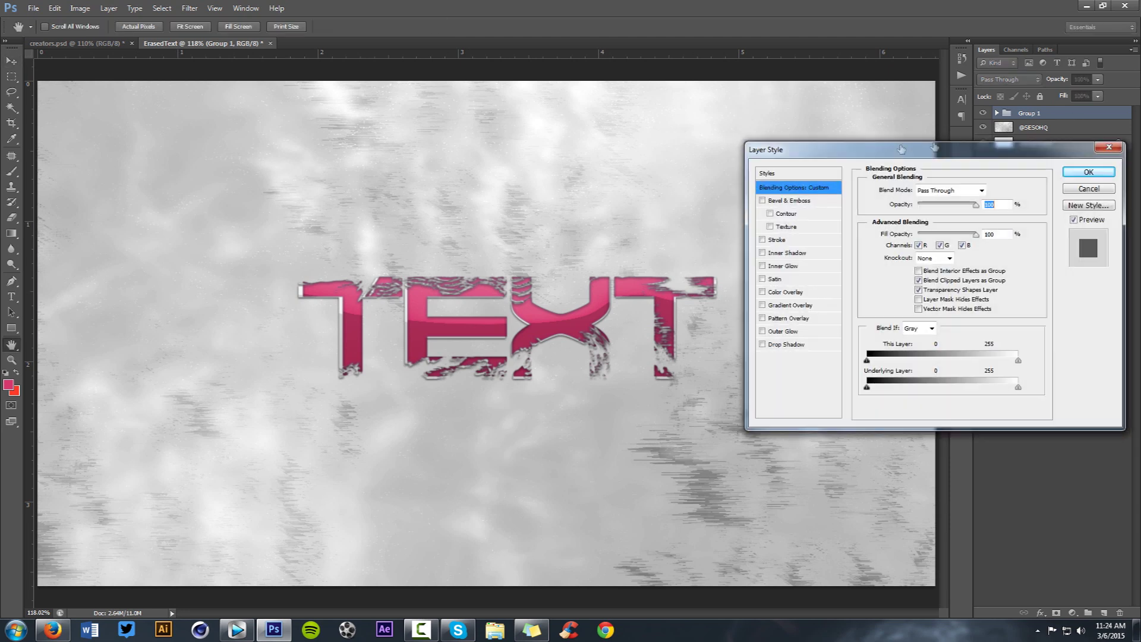
Enable a Chisel Hard Inner Bevel on Group 1 at 378% depth and 136 px size.
left_click(789, 202)
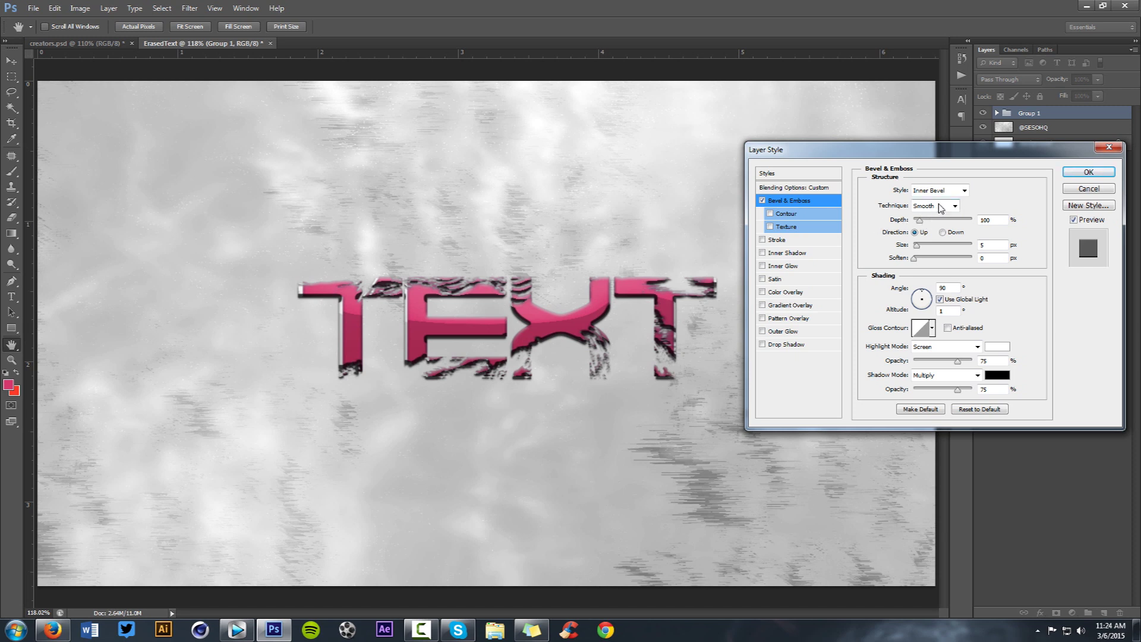
left_click(939, 191)
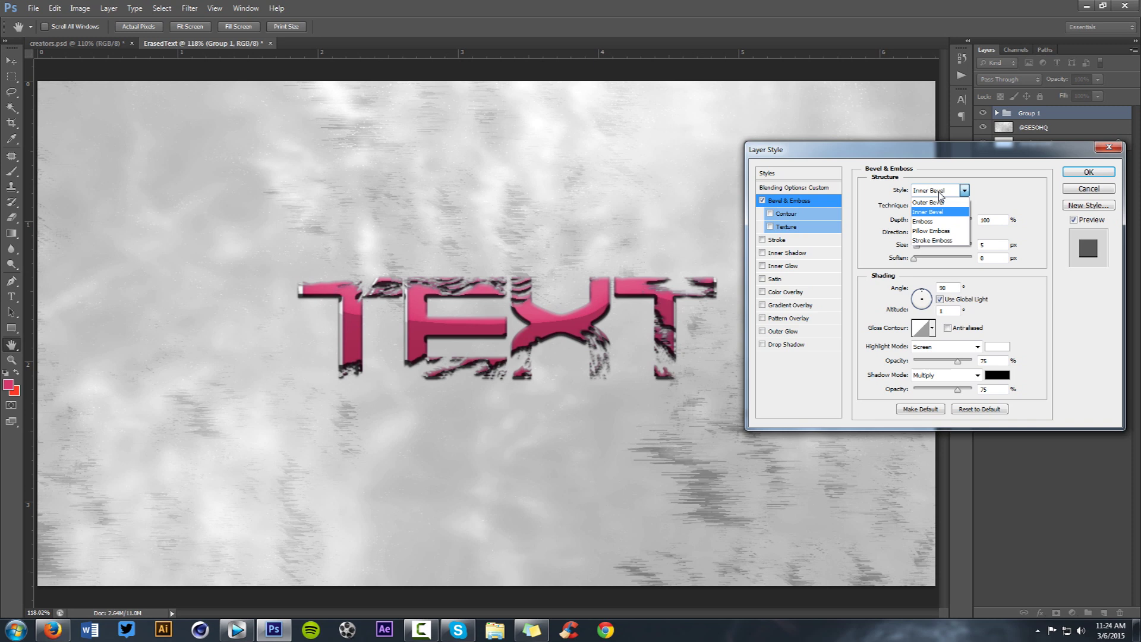
left_click(930, 211)
left_click(934, 206)
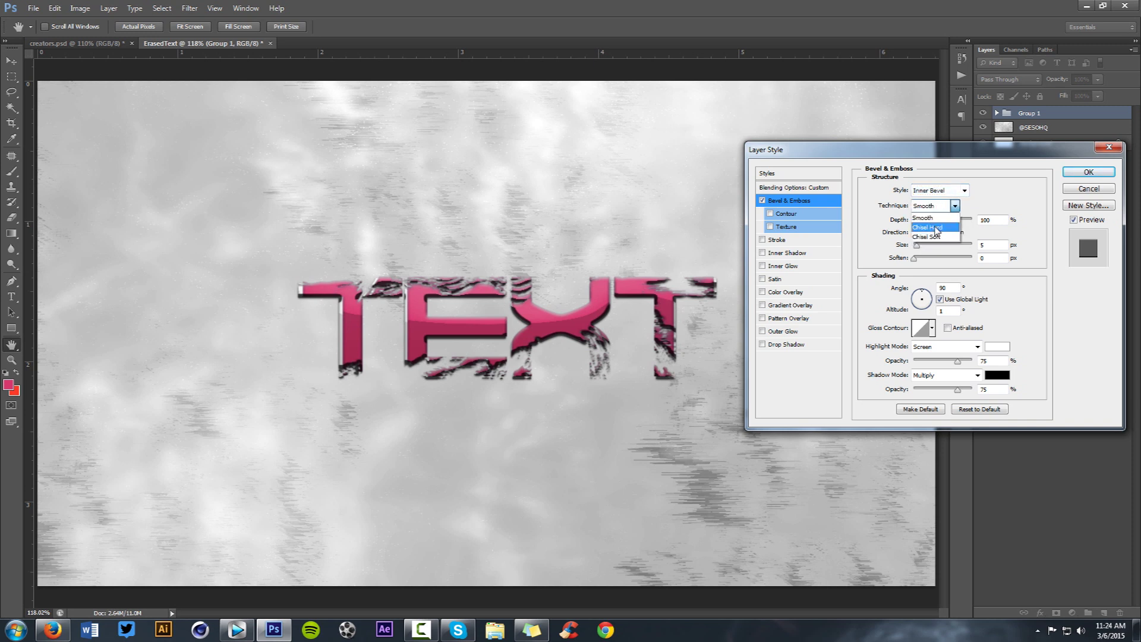
left_click(922, 221)
left_click_drag(923, 222, 944, 252)
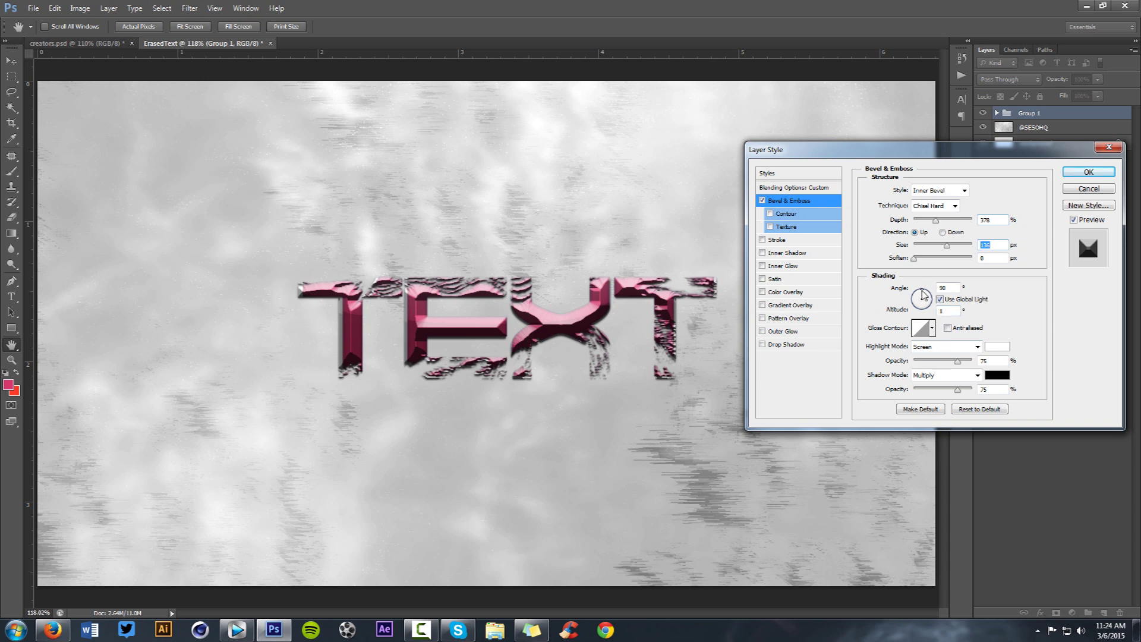
Adjust the bevel angle and altitude, lower highlight and shadow opacity, and add a Color Overlay.
left_click_drag(921, 297, 922, 294)
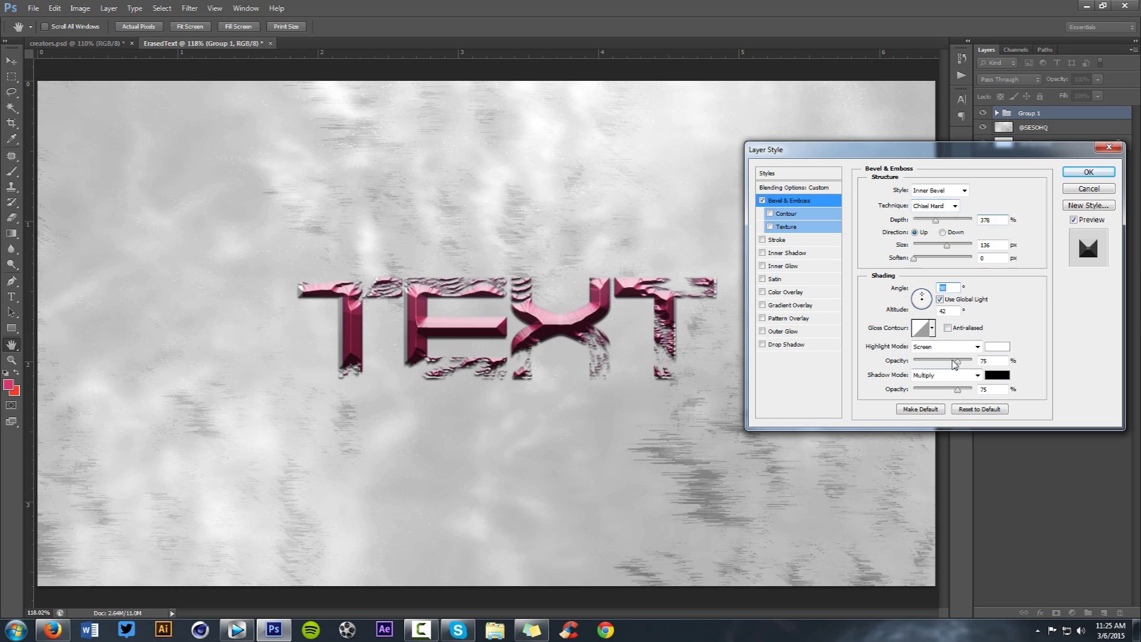
mouse_move(953, 364)
left_mouse_down()
mouse_move(930, 362)
mouse_move(939, 397)
mouse_move(921, 363)
mouse_move(936, 394)
left_mouse_up()
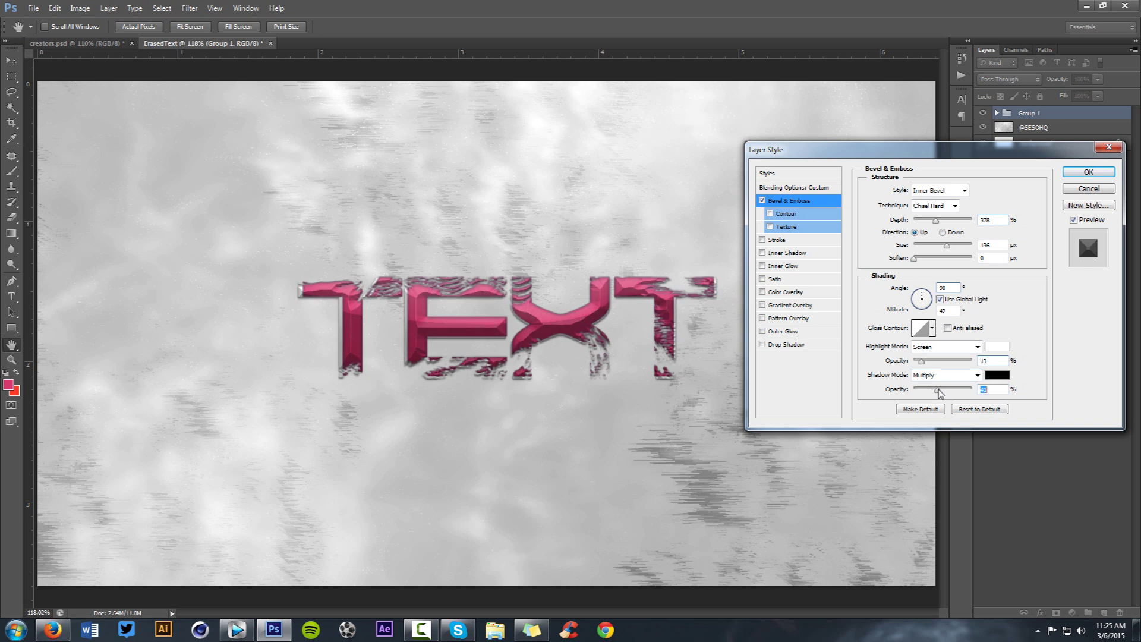
left_click(784, 293)
Try a softer red Multiply Color Overlay at reduced opacity, then turn it off.
left_click(939, 191)
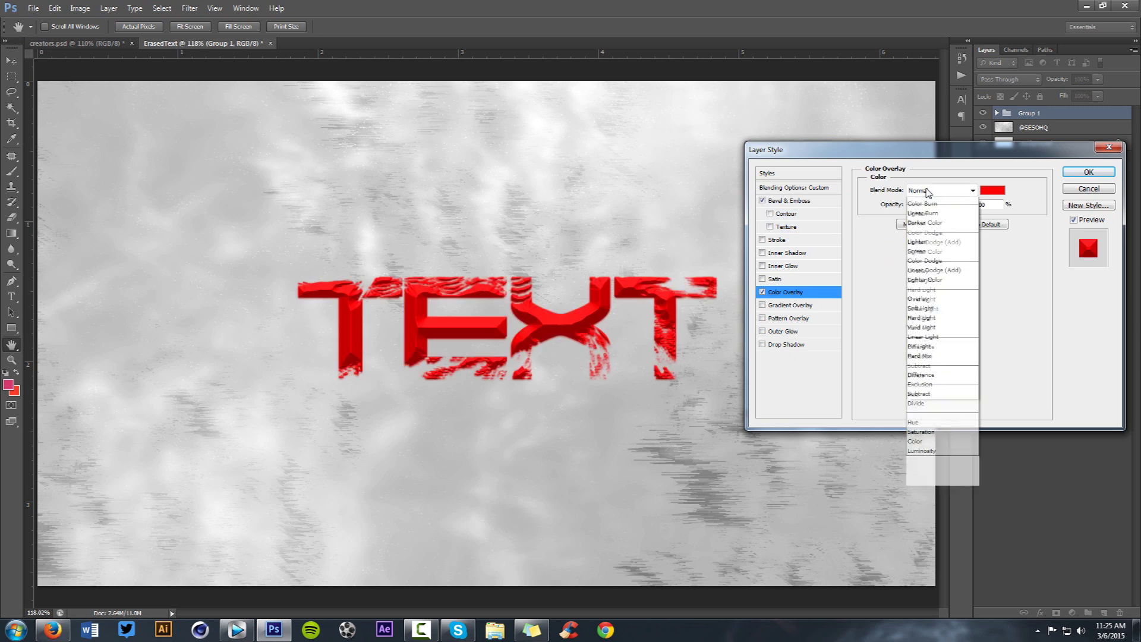
left_click(924, 242)
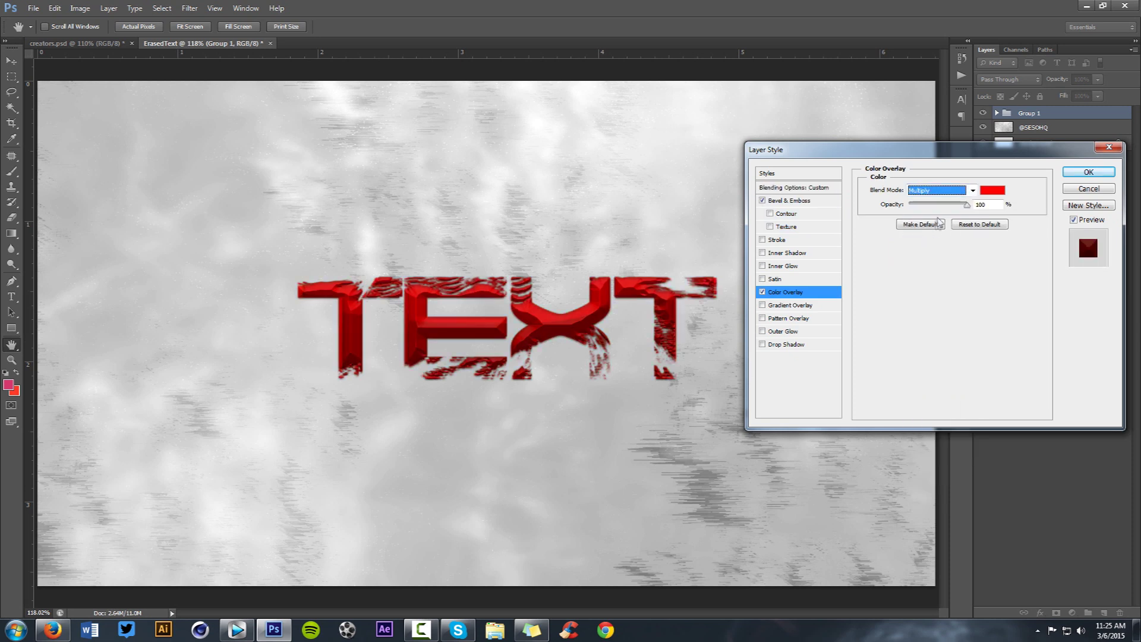
left_click(992, 192)
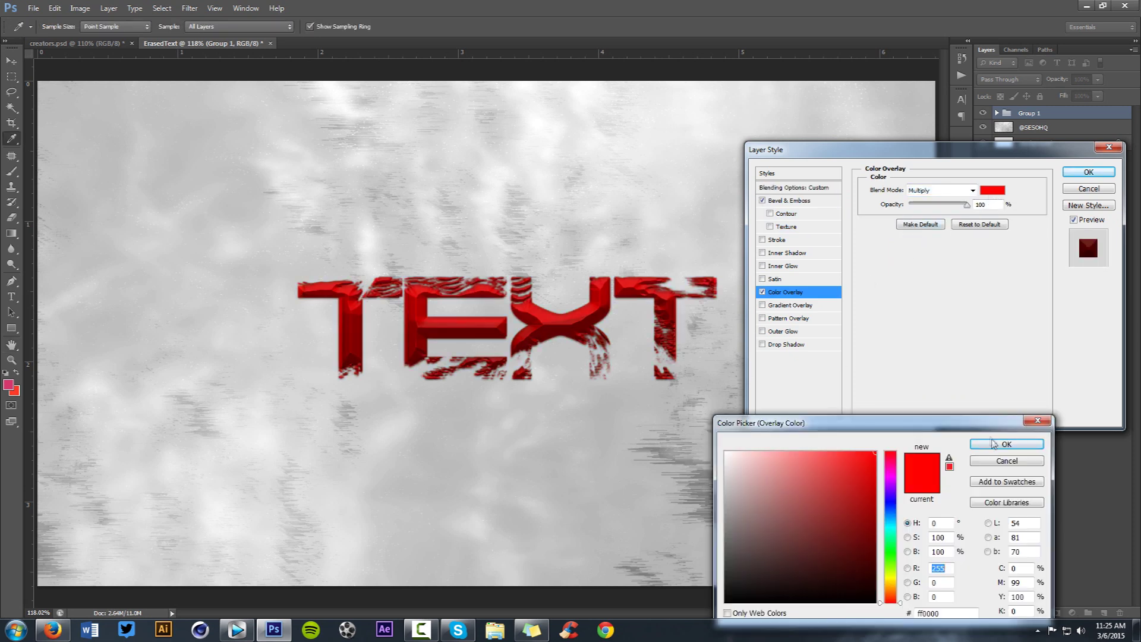
left_click(859, 461)
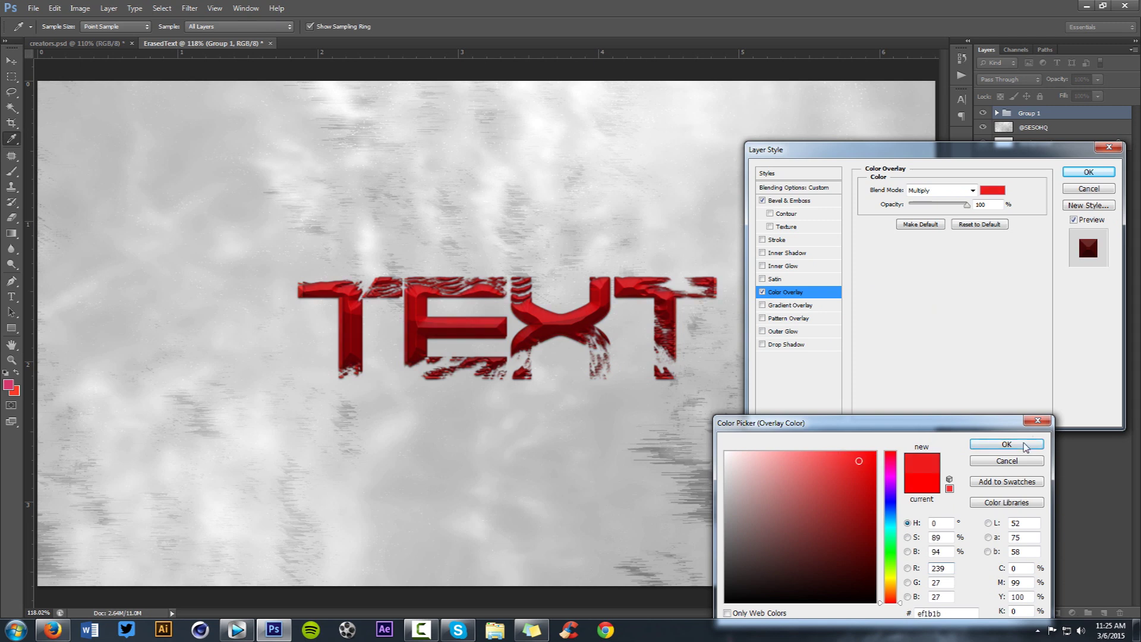
left_click(1024, 445)
left_click_drag(966, 205, 930, 206)
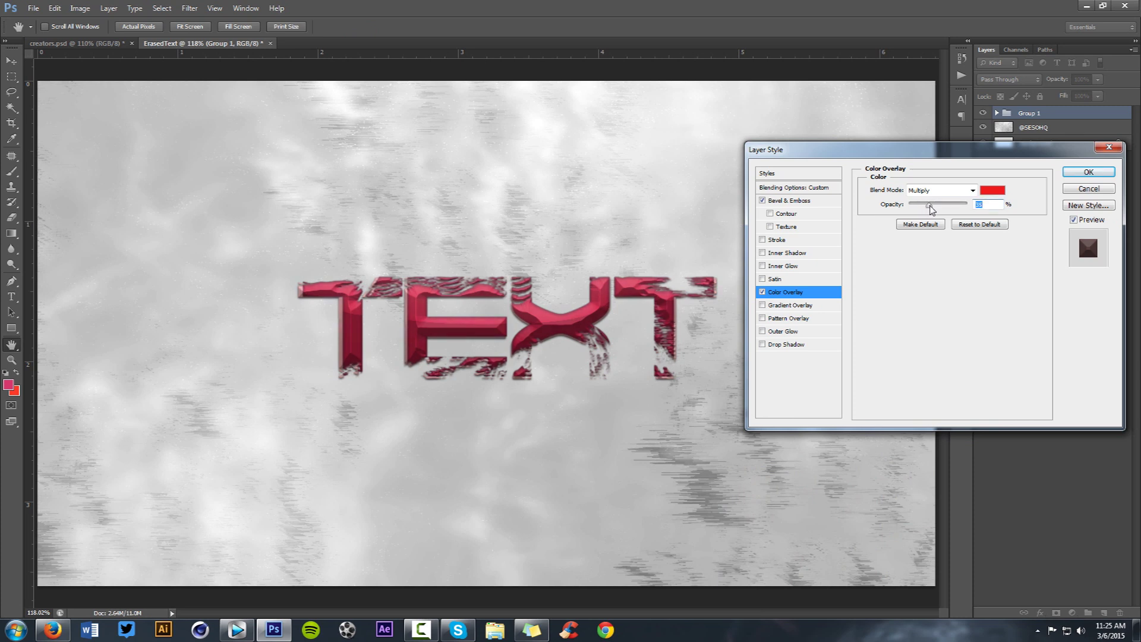
left_click(762, 292)
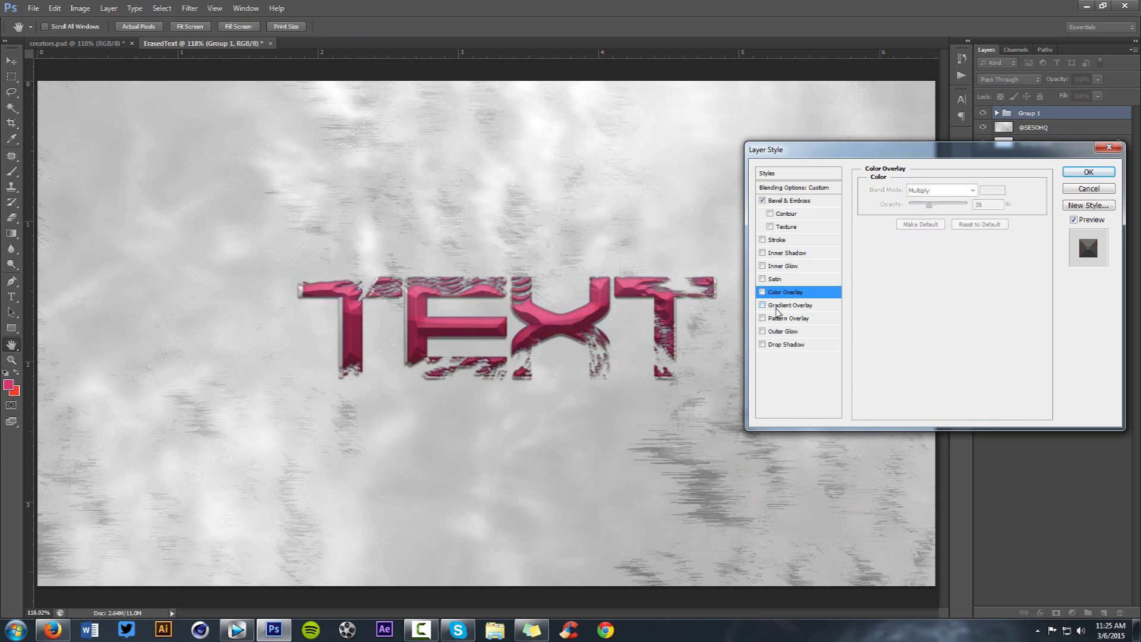
Add a Soft Light Gradient Overlay to Group 1 at 26% opacity.
left_click(790, 305)
left_click(942, 190)
left_click(927, 350)
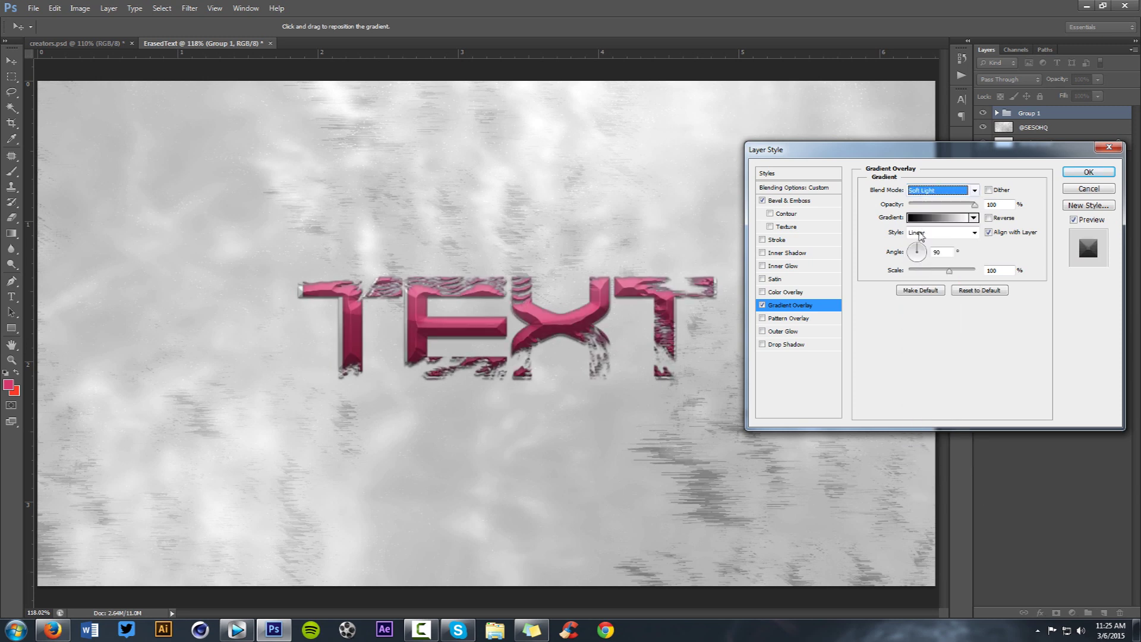
left_click_drag(945, 205, 927, 206)
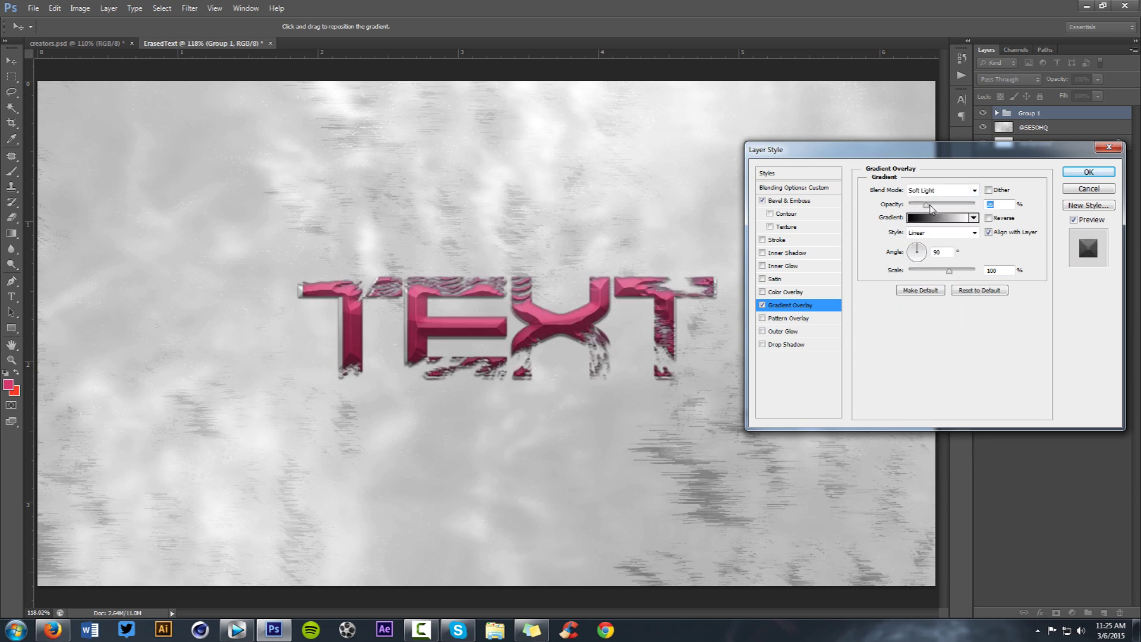
Try a black 5 px Stroke, comparing it on and off, then remove it.
left_click(762, 239)
left_click(791, 240)
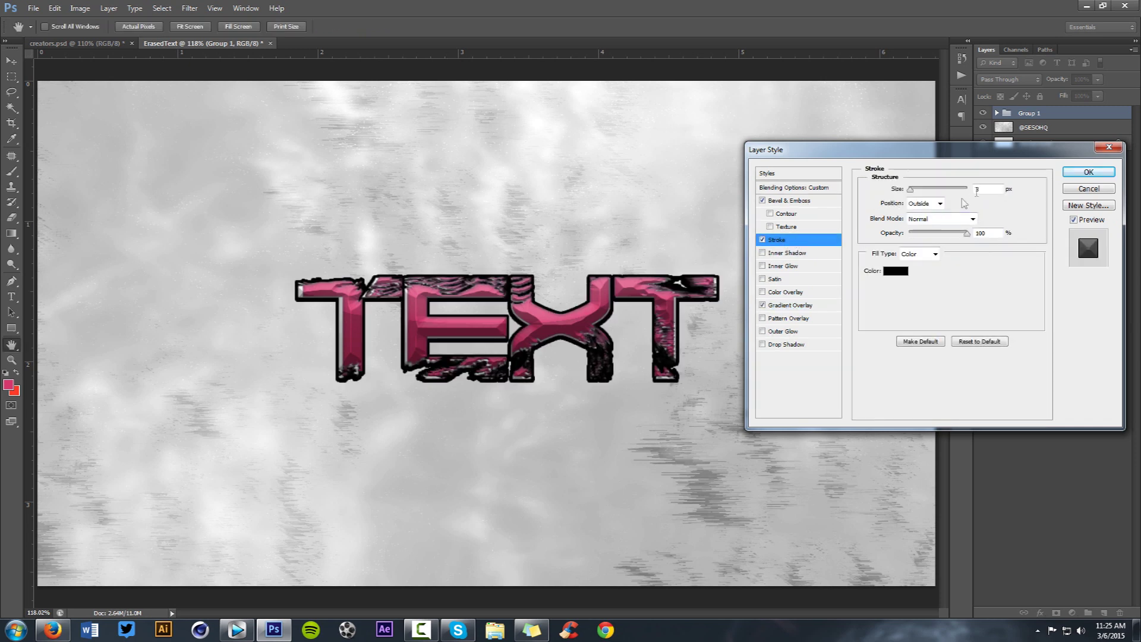
double_click(976, 189)
scroll(986, 188, "up", 5)
scroll(986, 189, "down", 3)
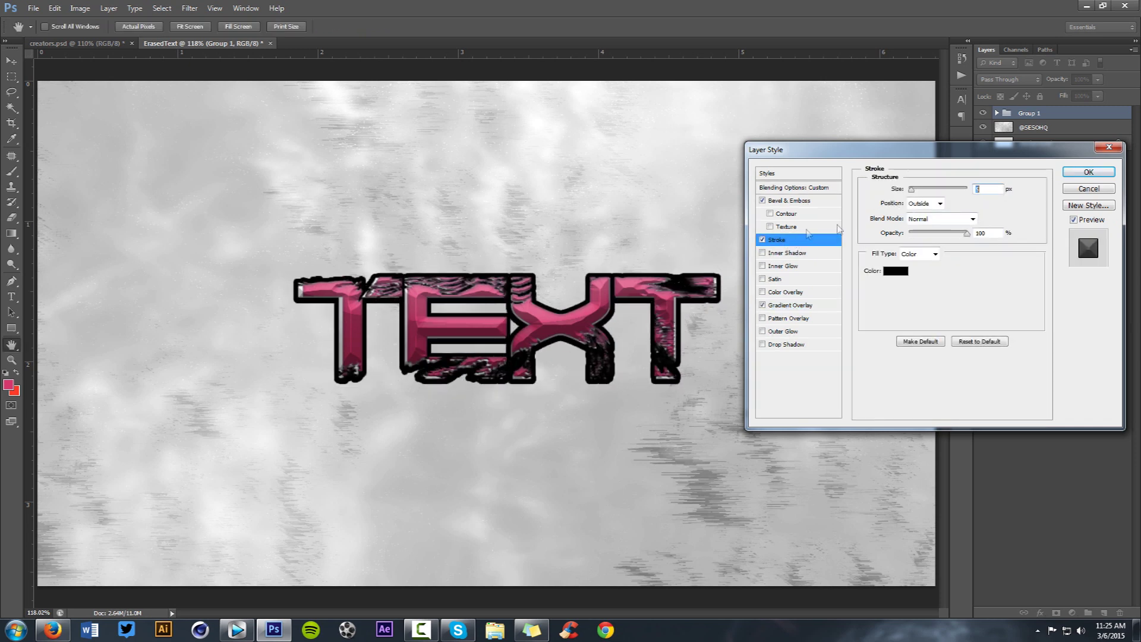
left_click(762, 239)
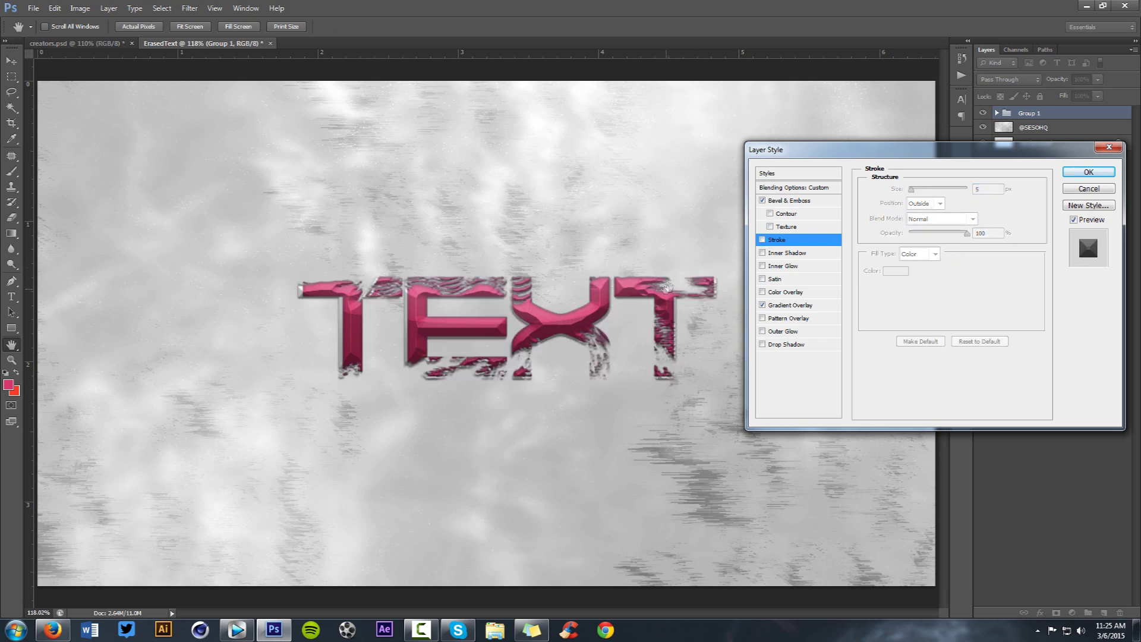
left_click(762, 240)
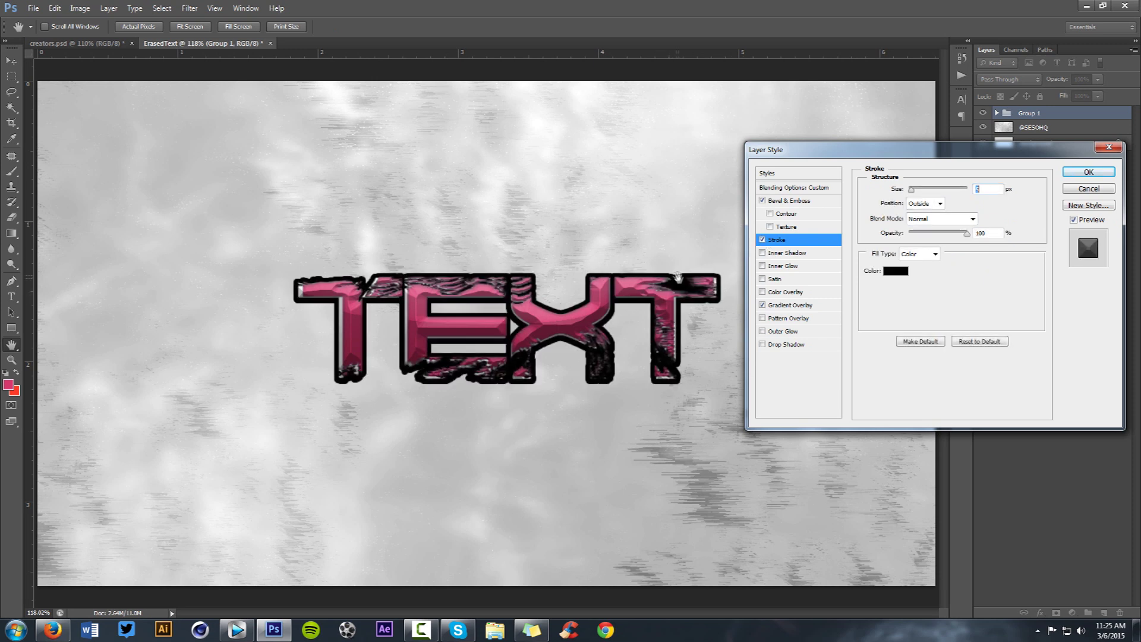
left_click(761, 240)
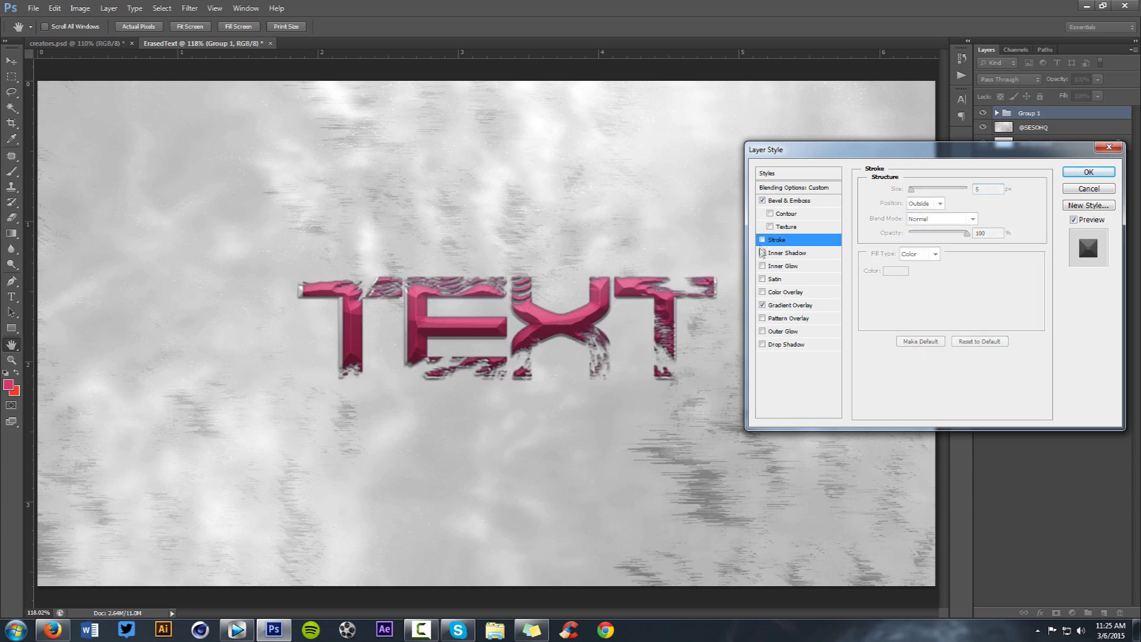
Add an Inner Shadow with distance 1, choke 9, size 4 and low opacity, then apply the style.
left_click(762, 252)
left_click(776, 253)
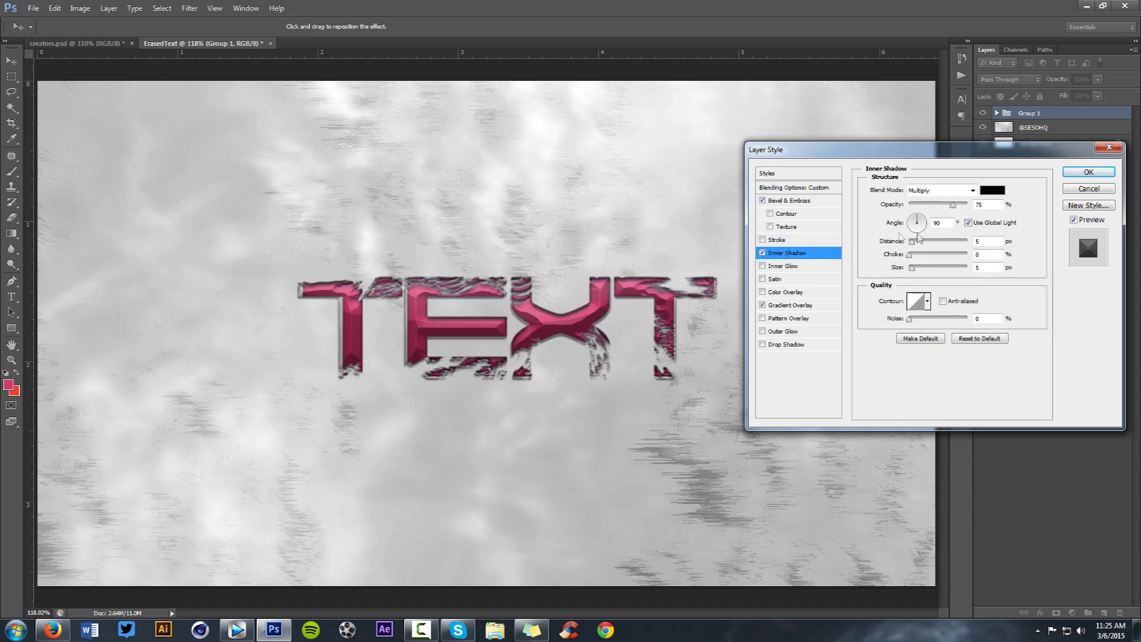
left_click_drag(917, 238, 920, 269)
left_click_drag(952, 204, 929, 203)
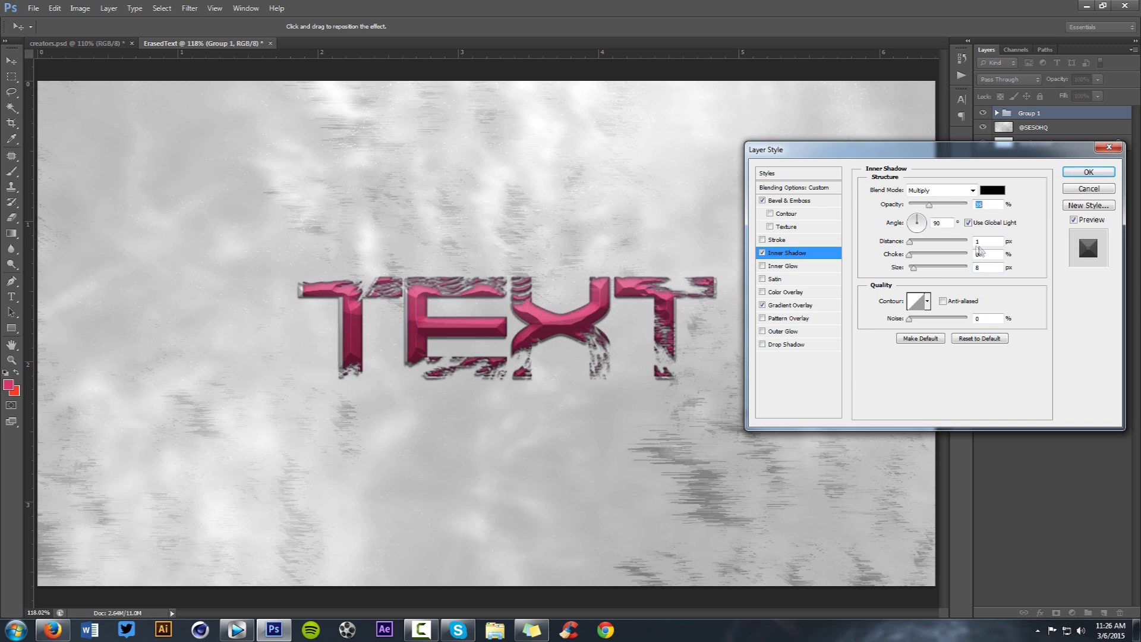
left_click(979, 252)
type("9")
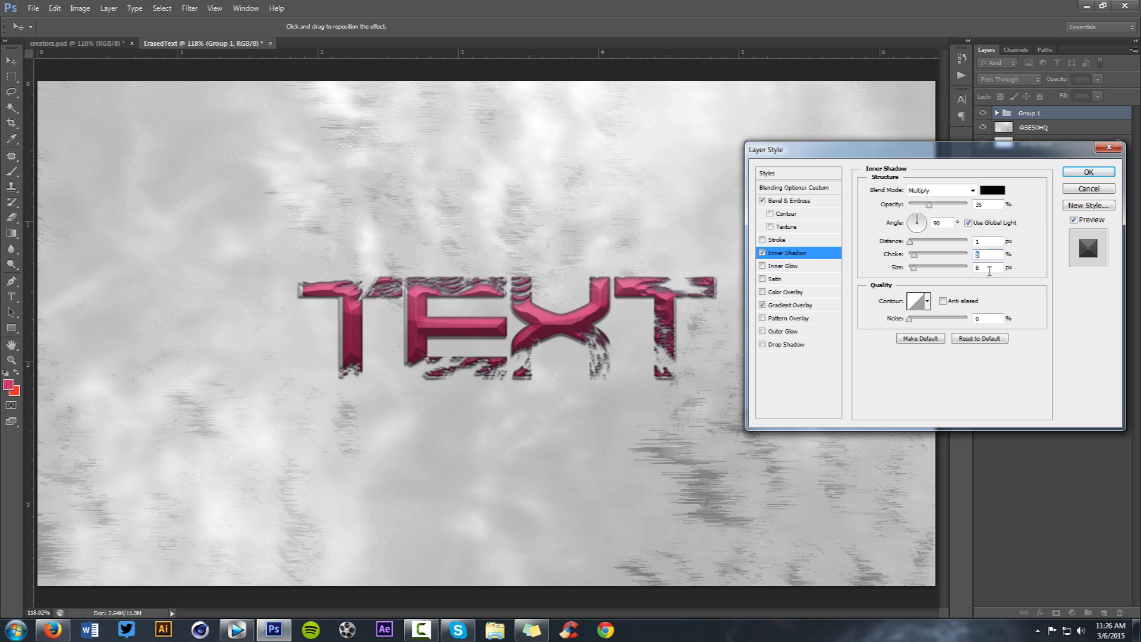
left_click(990, 267)
type("4")
left_click_drag(929, 203, 920, 208)
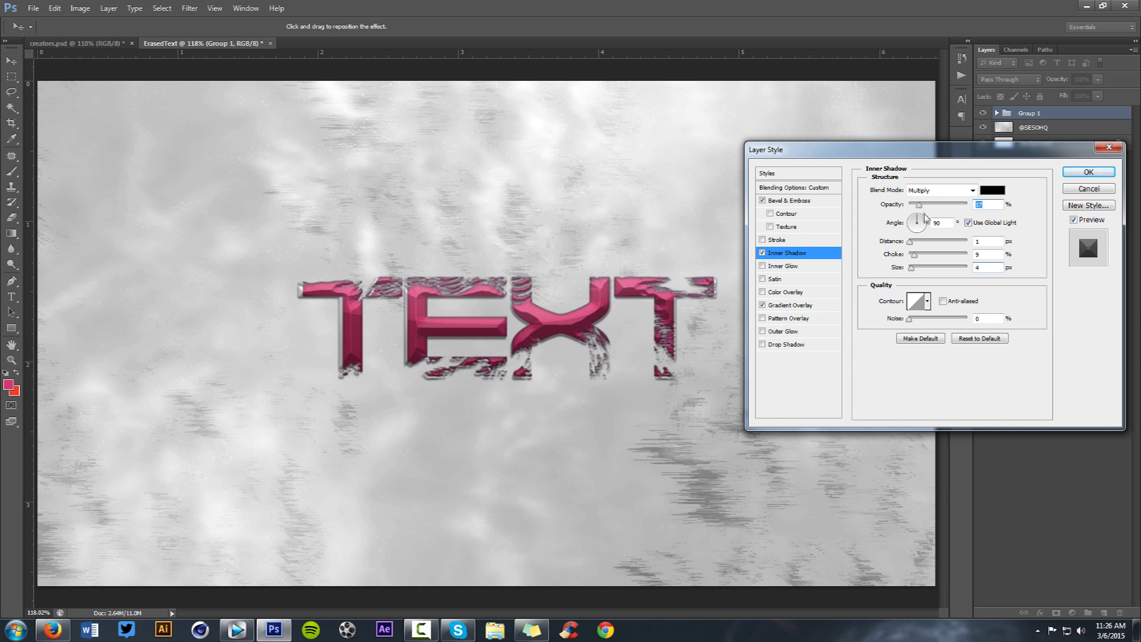
left_click(1076, 172)
left_click(1127, 113)
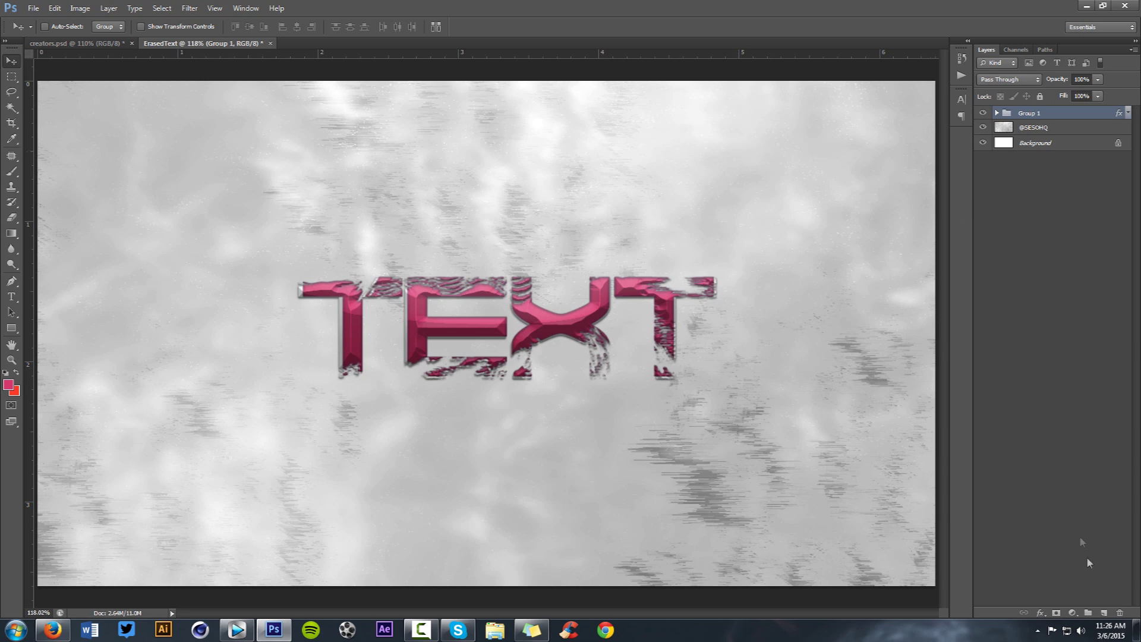
left_click(1103, 613)
key("b")
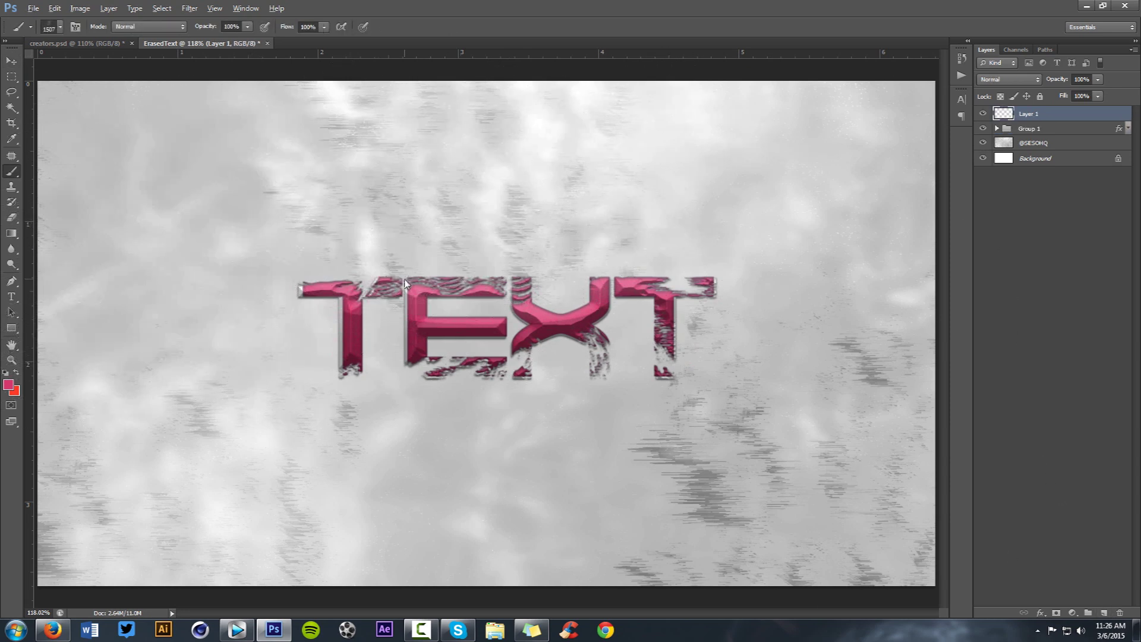
mouse_move(511, 315)
left_mouse_down()
mouse_move(452, 305)
mouse_move(438, 352)
left_mouse_up()
left_click(469, 297)
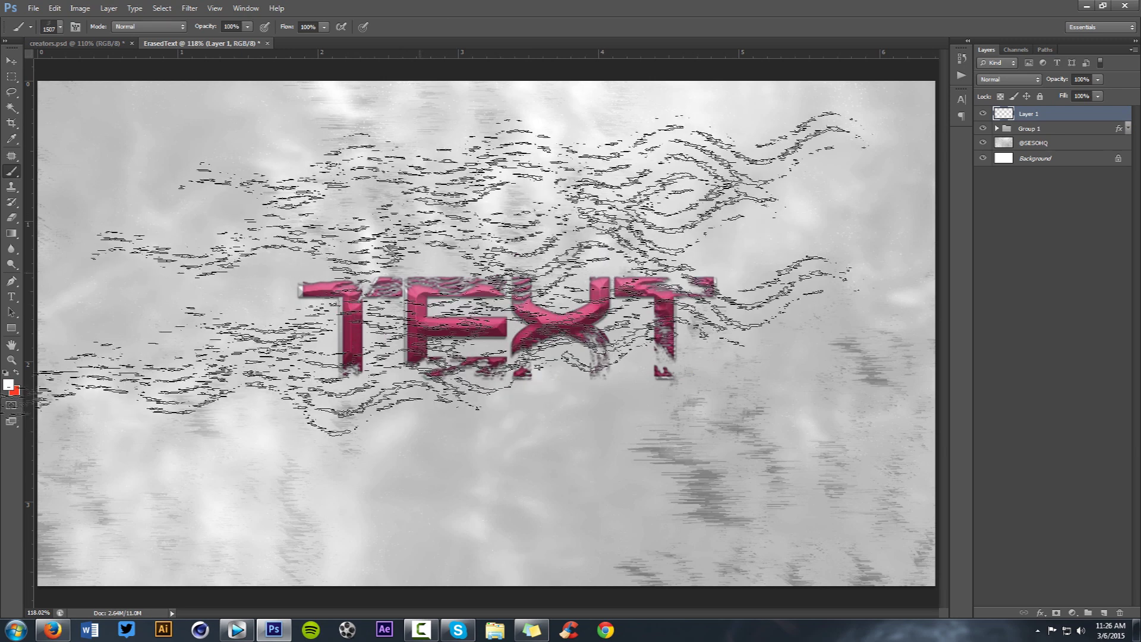
right_click(431, 274)
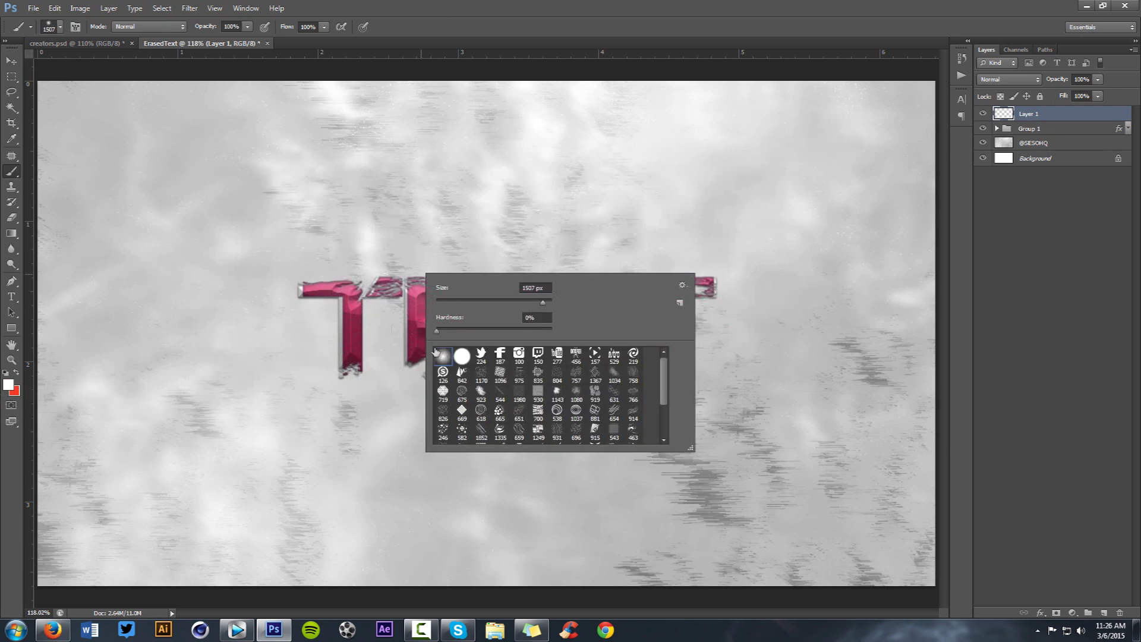
left_click_drag(527, 186, 416, 189)
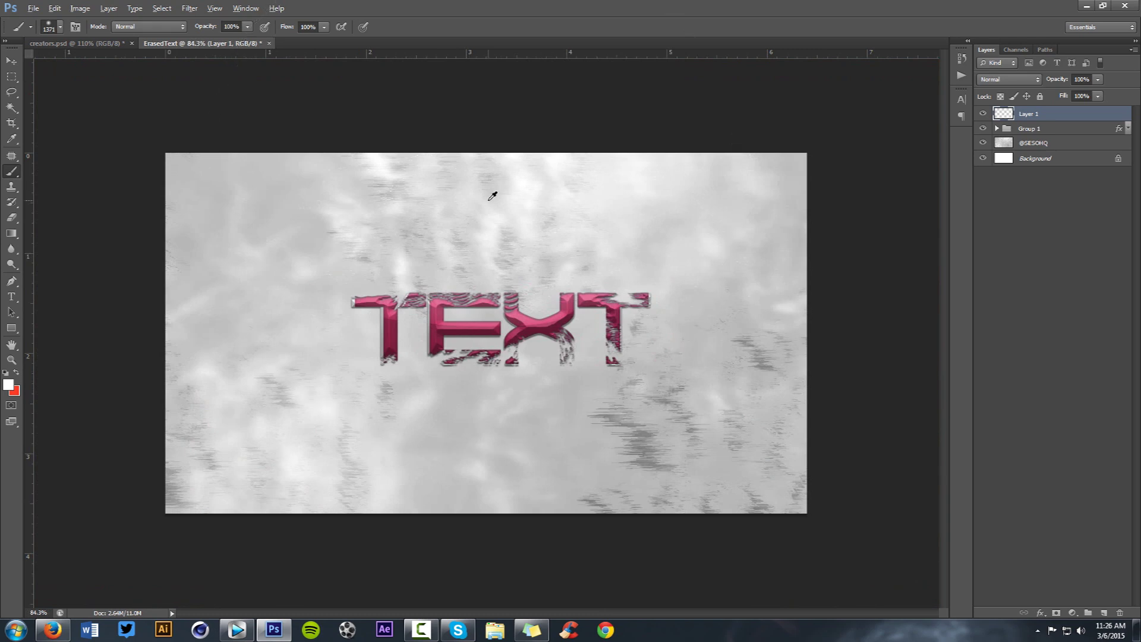
scroll(492, 184, "down", 5)
scroll(438, 280, "up", 3)
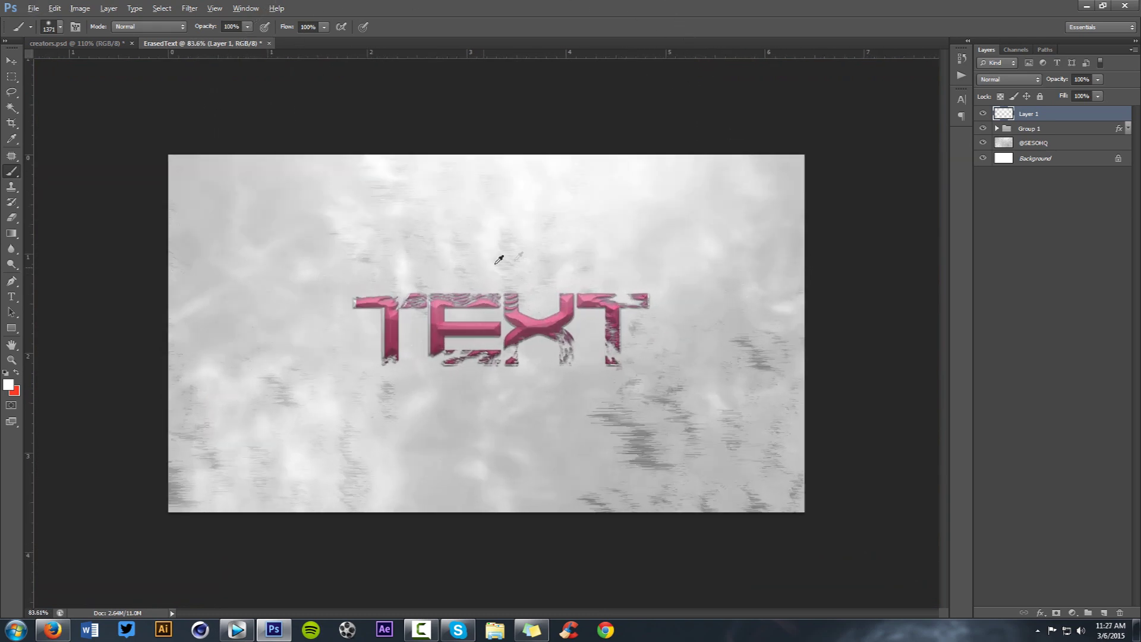
key("v")
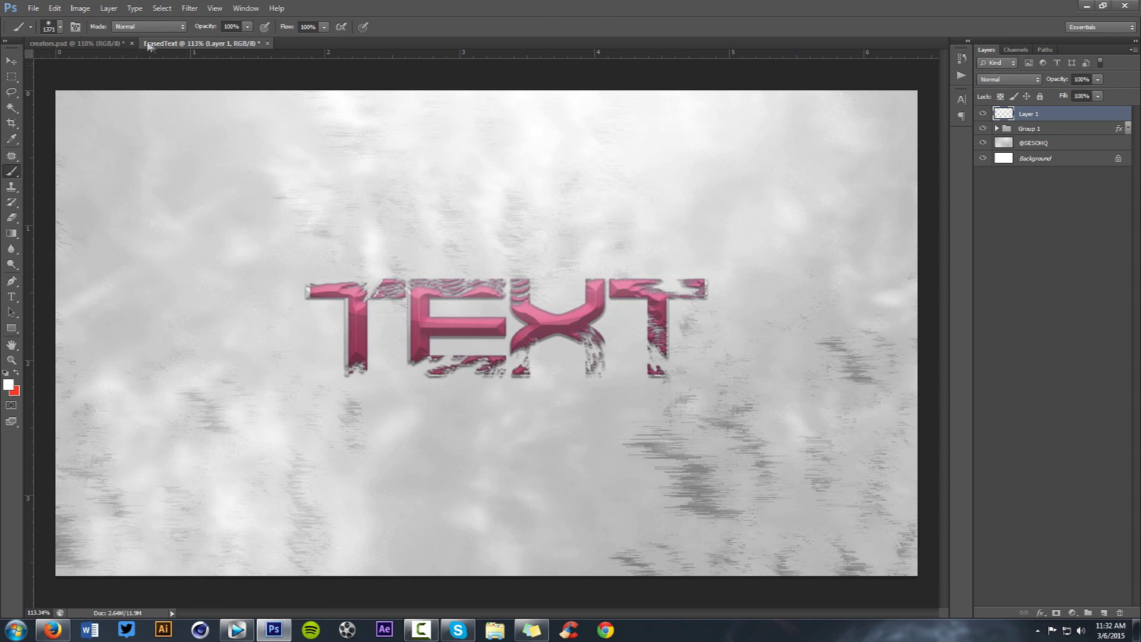
left_click(118, 46)
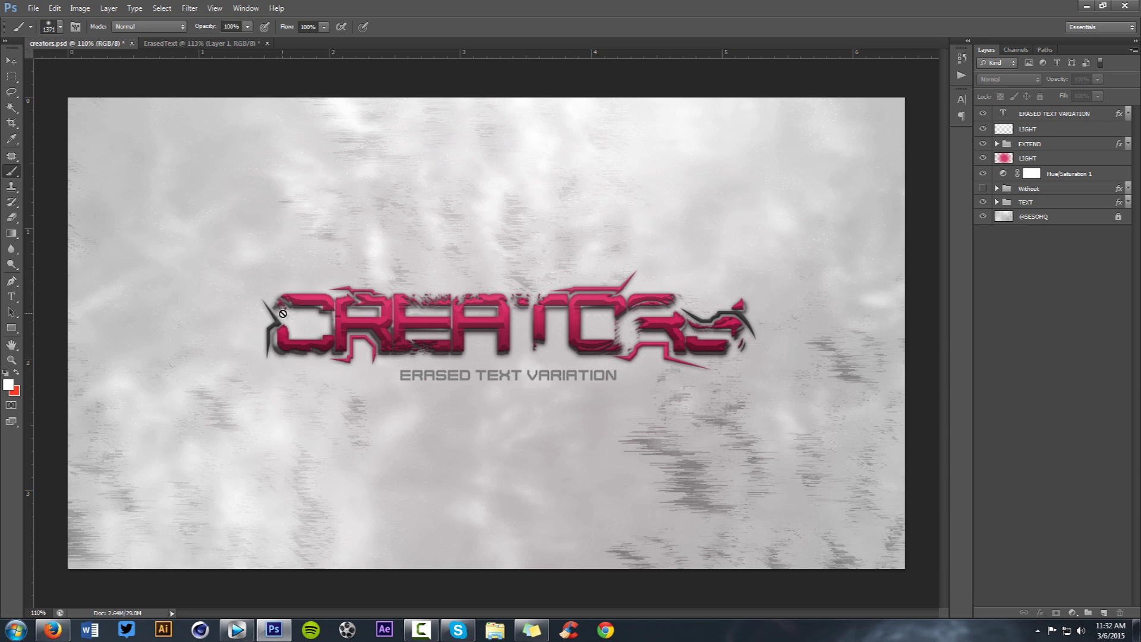
left_click(202, 43)
key("v")
scroll(532, 363, "up", 5)
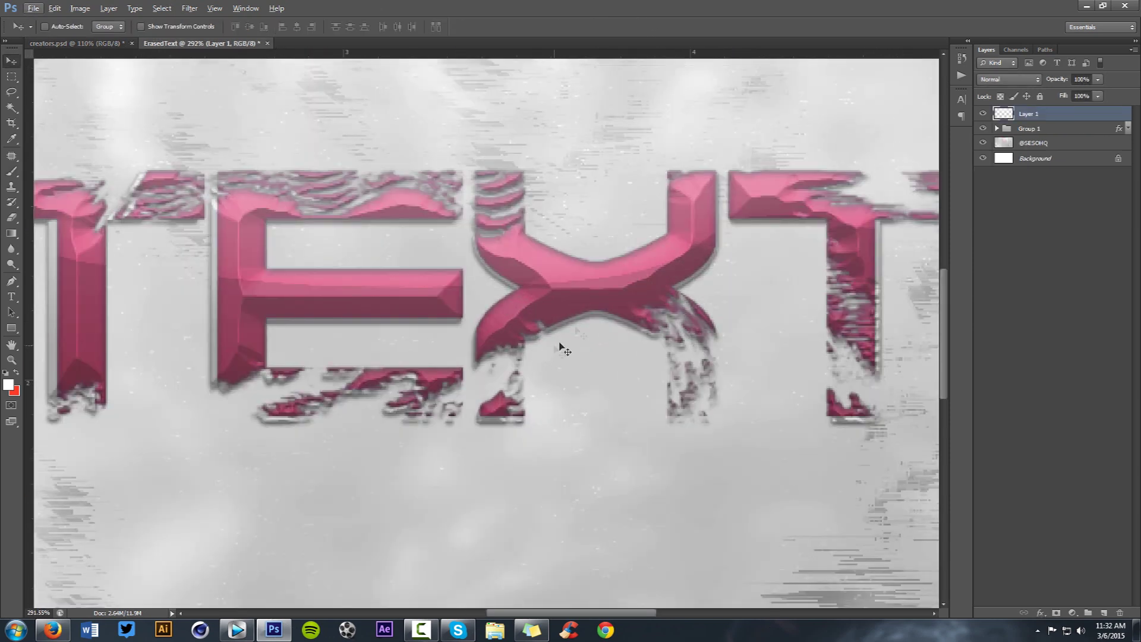
key("p")
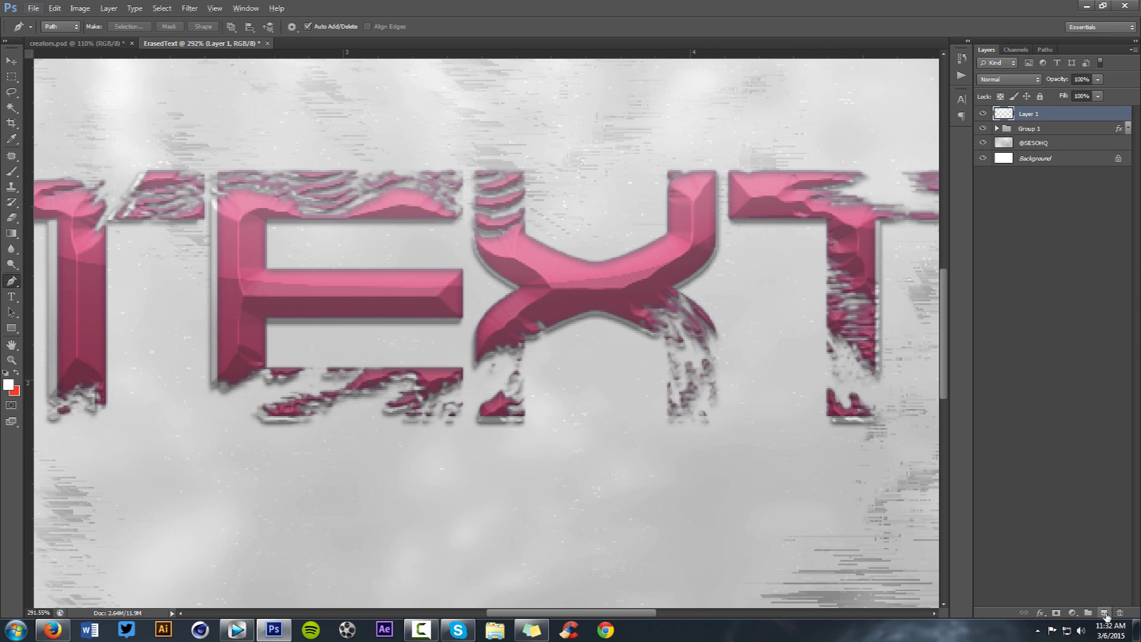
left_click(1104, 613)
Draw a closed angular Pen path curving up beside the X.
left_click(699, 161)
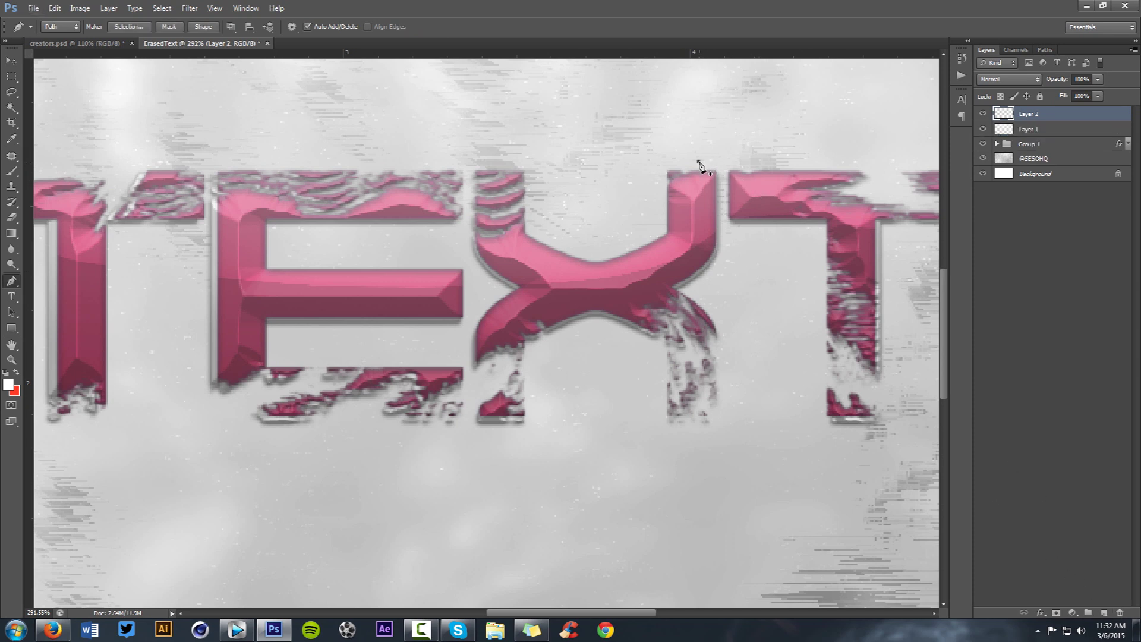
left_click(655, 161)
left_click(655, 218)
left_click_drag(555, 280, 544, 278)
left_click(599, 257)
left_click_drag(644, 209, 643, 141)
left_click(700, 163)
Draw a second zigzag Pen path with a raised step beneath the E.
left_click(265, 431)
left_click(311, 432)
left_click(340, 410)
left_click(364, 410)
left_click(446, 429)
left_click_drag(501, 520, 436, 443)
left_click(375, 442)
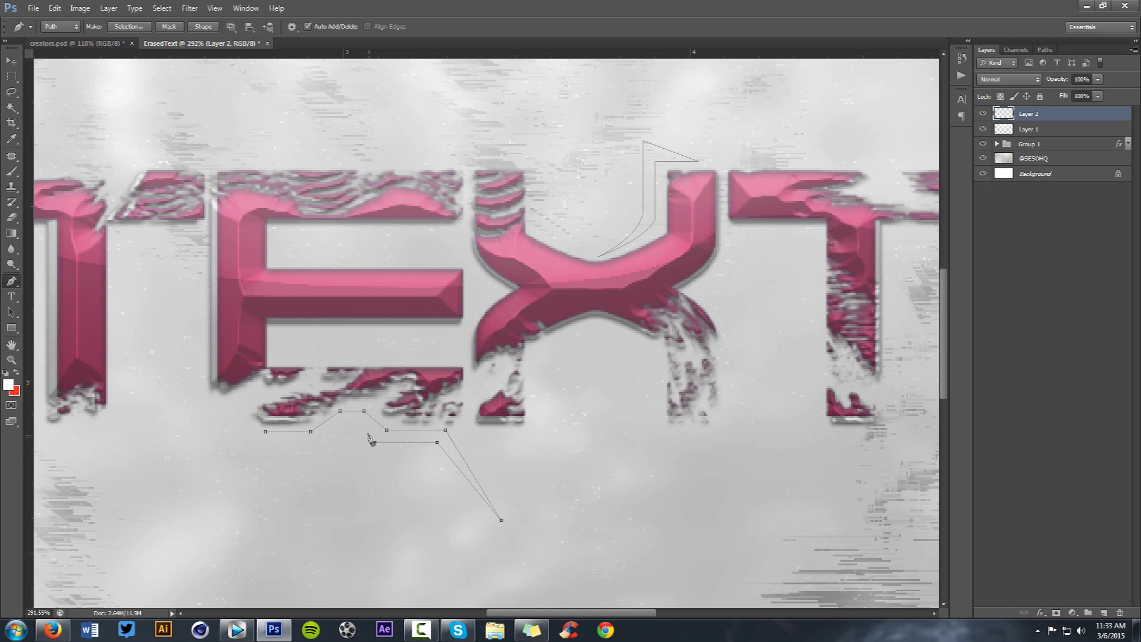
left_click(360, 421)
left_click(340, 422)
left_click(310, 447)
Fill both accent paths with pink #dc7899 using Fill Path.
right_click(376, 446)
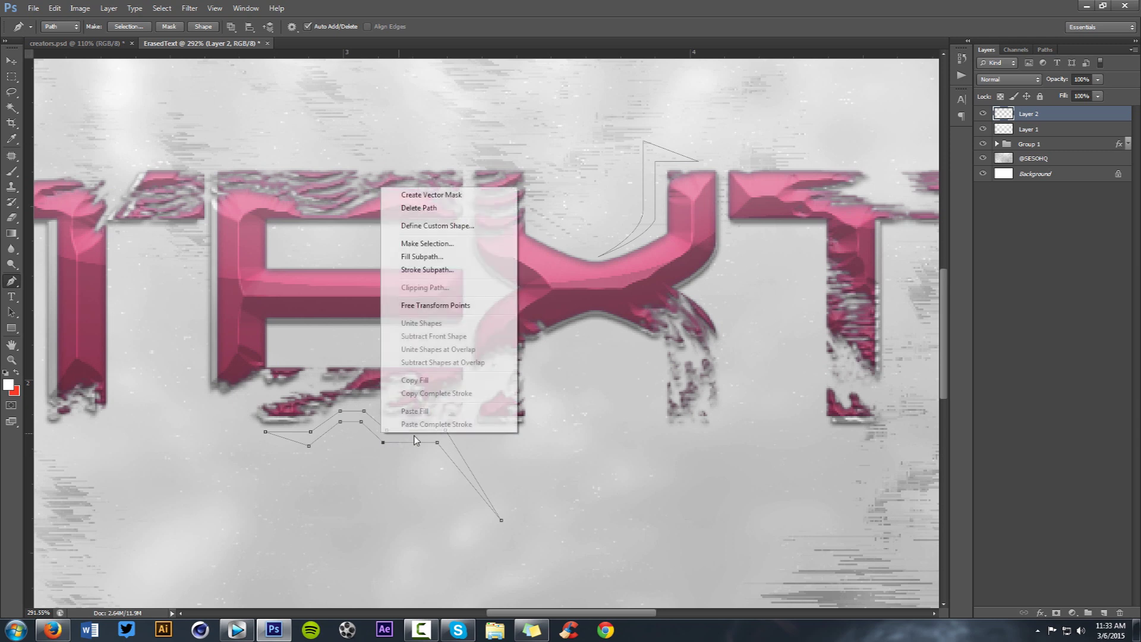
left_click(576, 313)
right_click(575, 314)
left_click(612, 383)
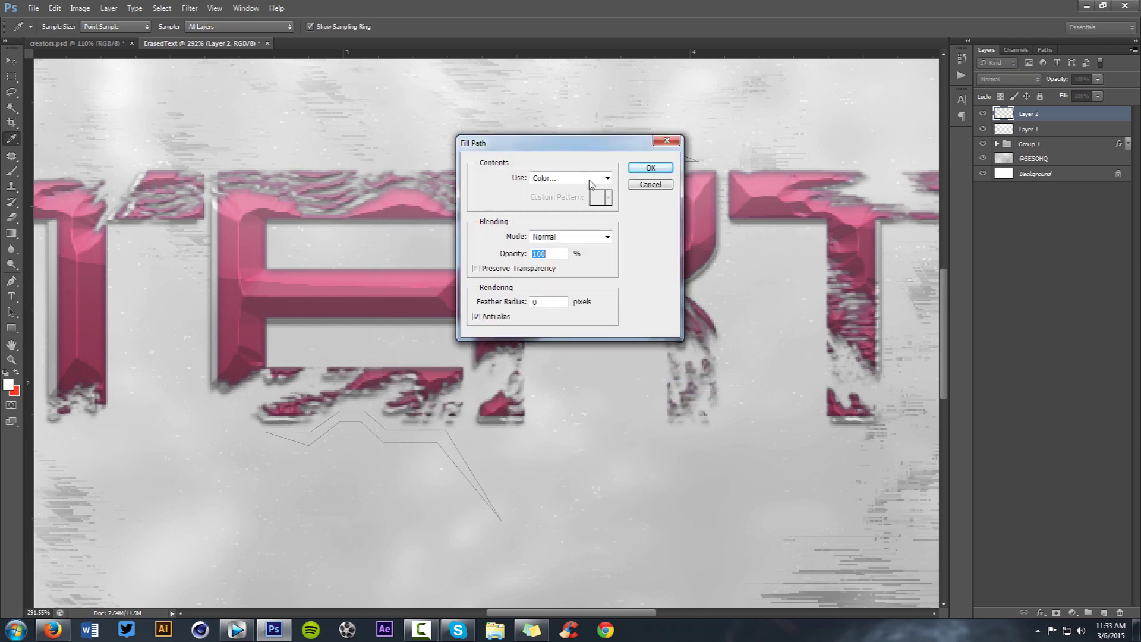
left_click(568, 177)
left_click(561, 209)
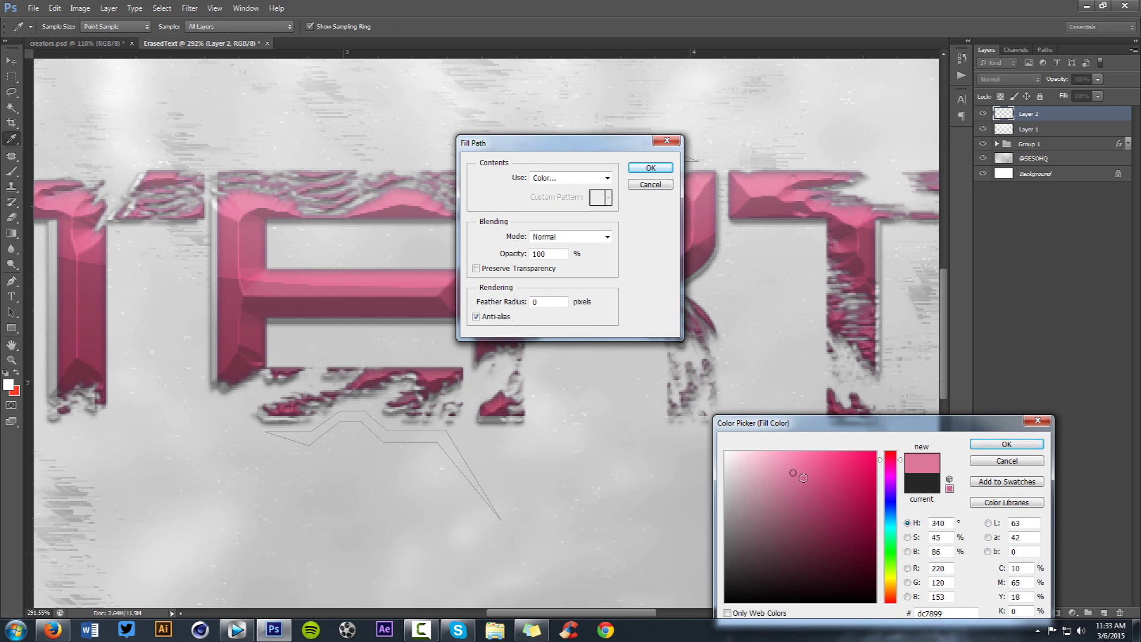
left_click(1006, 444)
left_click(650, 168)
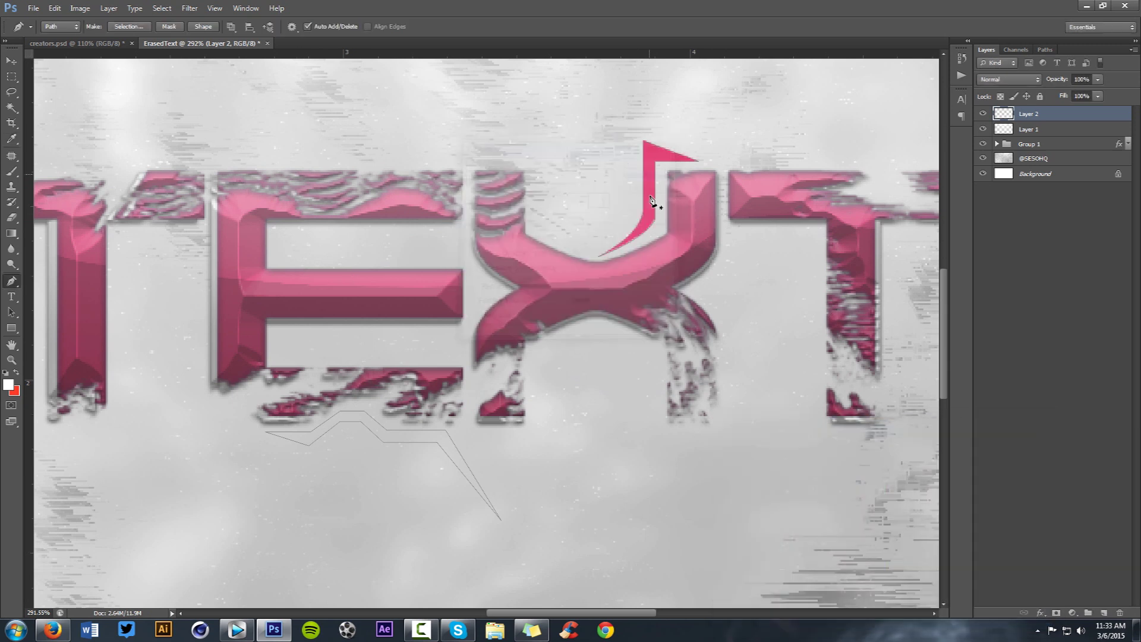
right_click(651, 198)
Discard the previous working path and draw a closed L-shaped accent path beside the first T.
left_click(690, 218)
key("v")
scroll(501, 339, "down", 3)
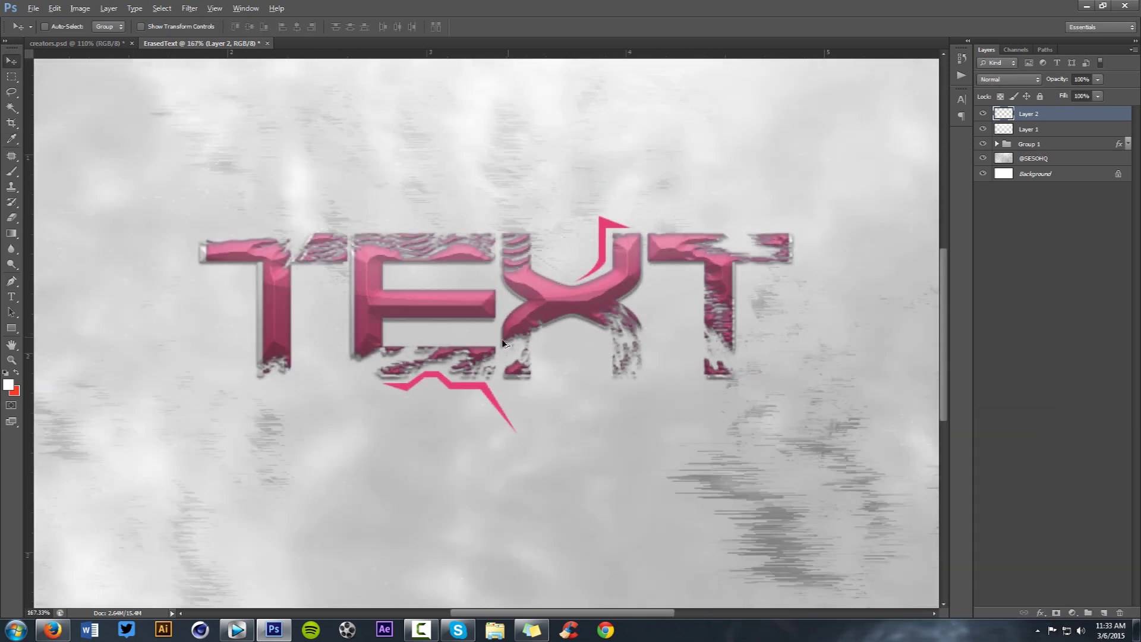
key("p")
scroll(237, 334, "up", 2)
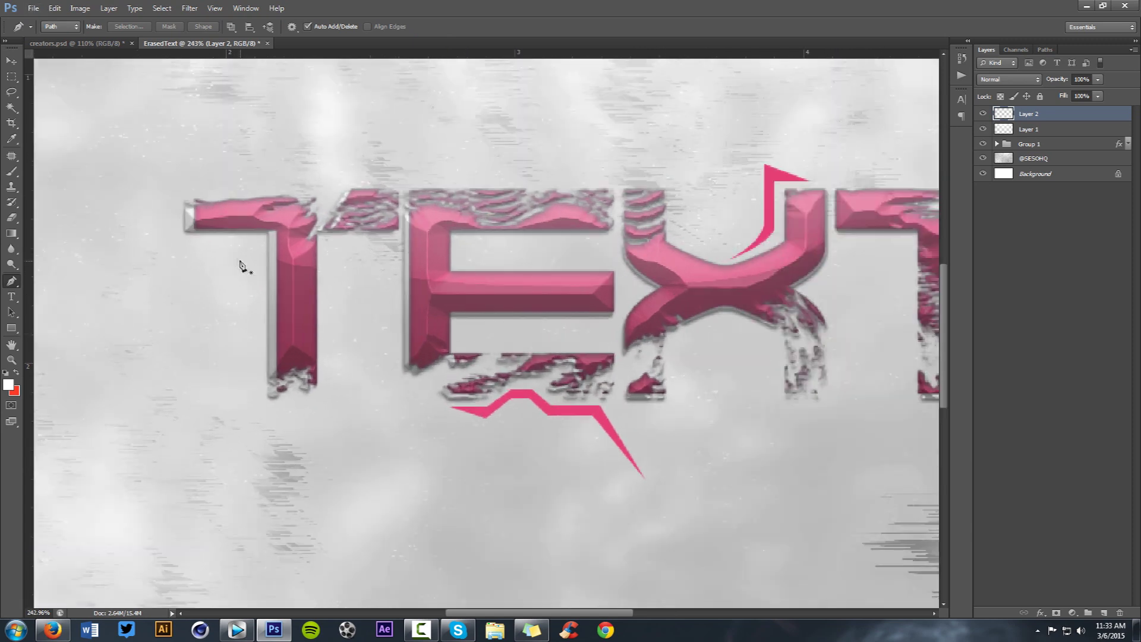
left_click(224, 242)
left_click(261, 242)
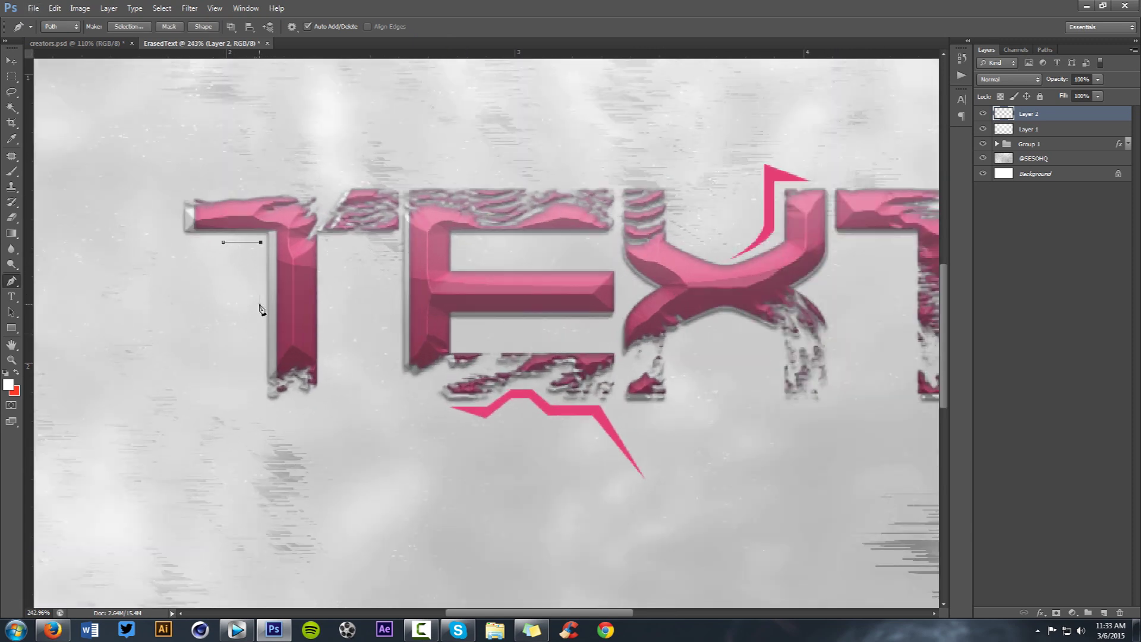
left_click(260, 305)
left_click(253, 253)
left_click(224, 242)
Draw a small closed angular accent path down along the stem of the last T.
scroll(636, 362, "right", 5)
left_click(631, 334)
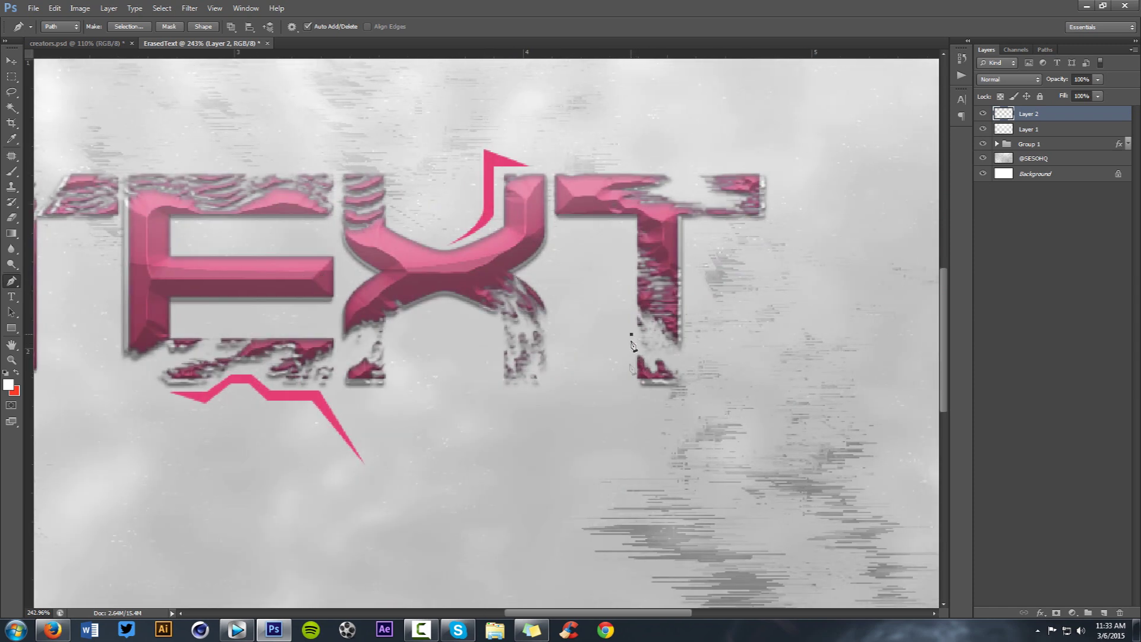
left_click(630, 392)
key("ctrl+z")
left_click(631, 399)
left_click(632, 398)
left_click(631, 394)
left_click(622, 410)
left_click(631, 335)
Fill both accent paths with black on Layer 2, then delete the working path.
right_click(685, 311)
left_click(763, 269)
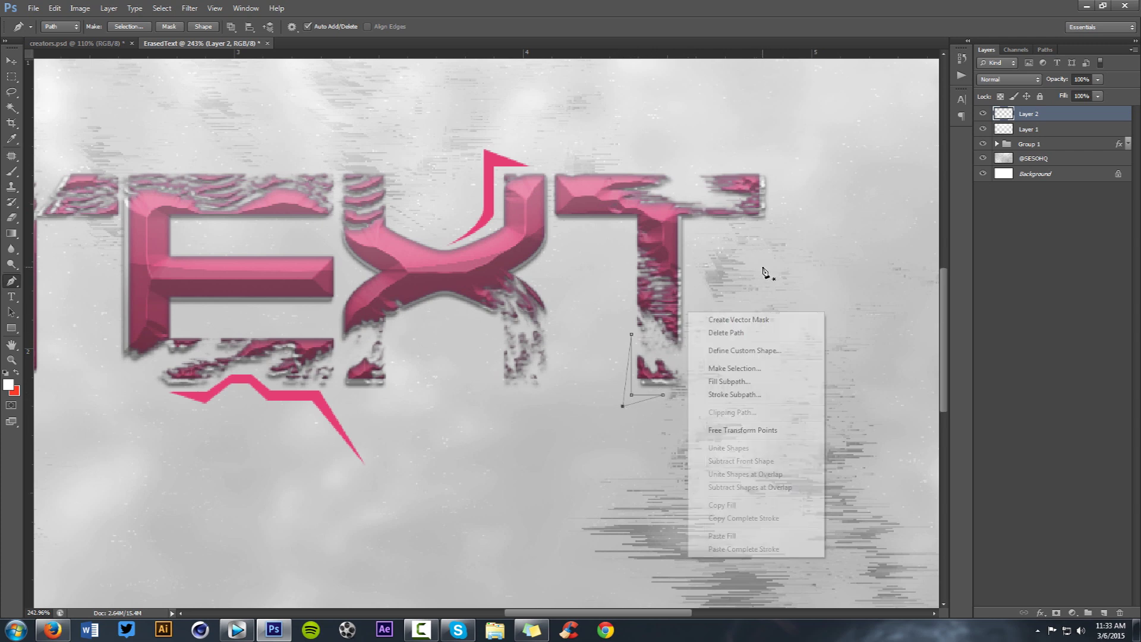
right_click(764, 270)
right_click(805, 240)
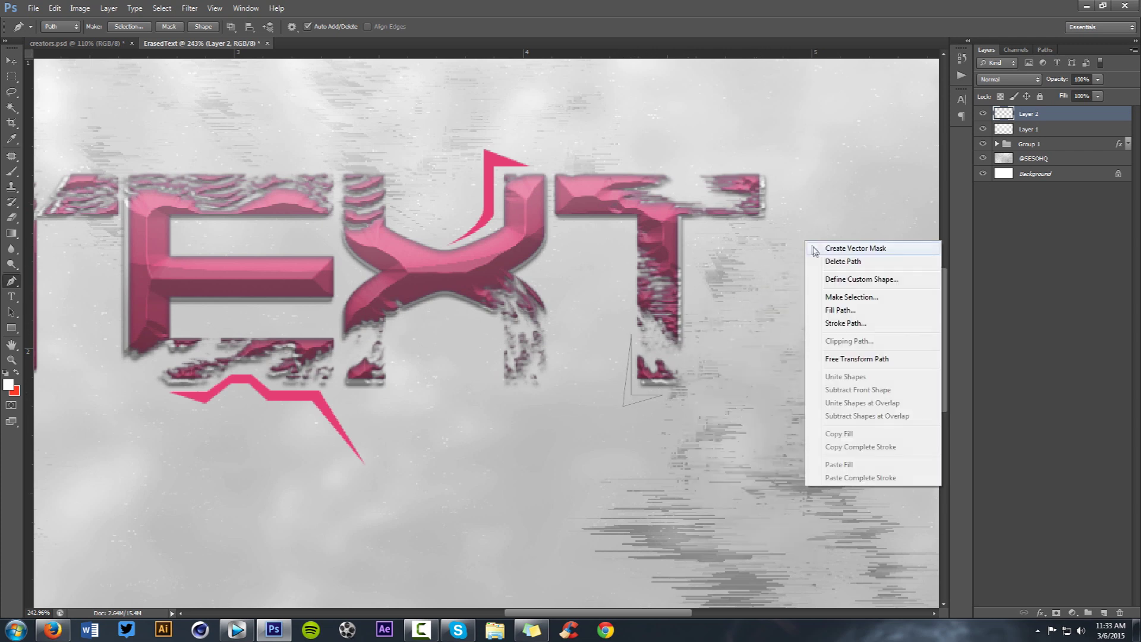
left_click(844, 310)
left_click(564, 180)
left_click(556, 209)
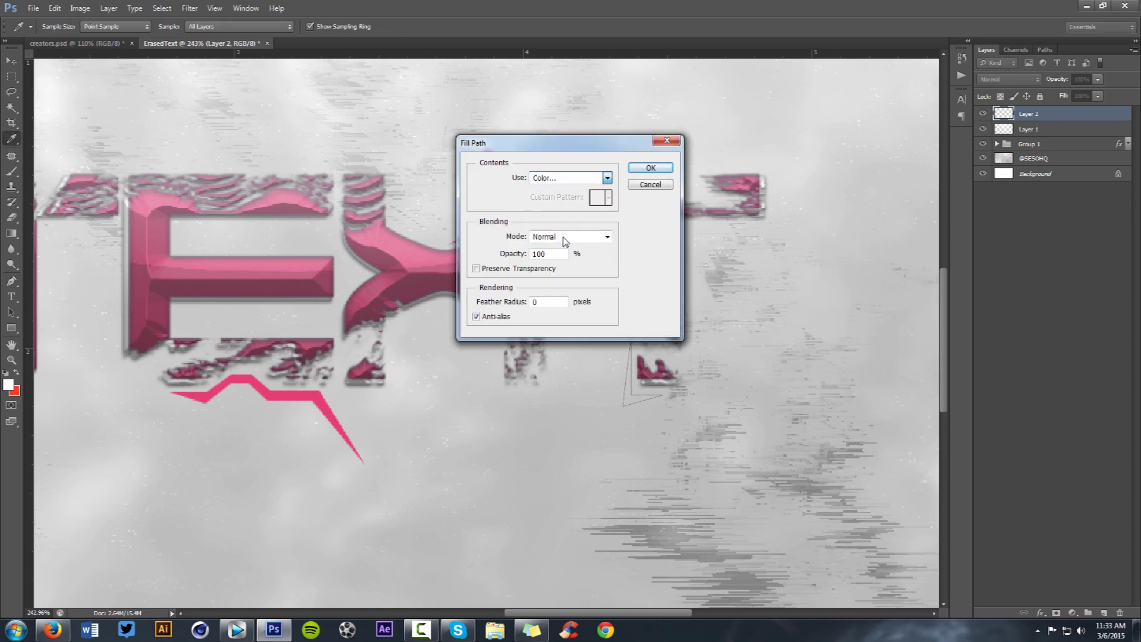
left_click(1007, 444)
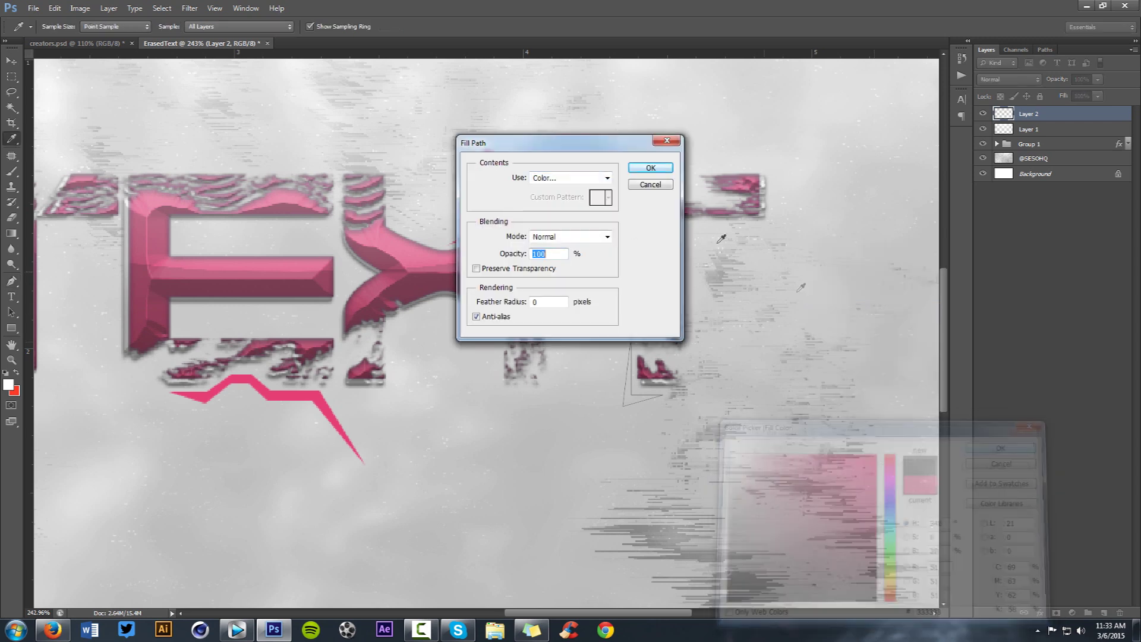
left_click(650, 168)
right_click(706, 190)
left_click(755, 209)
key("v")
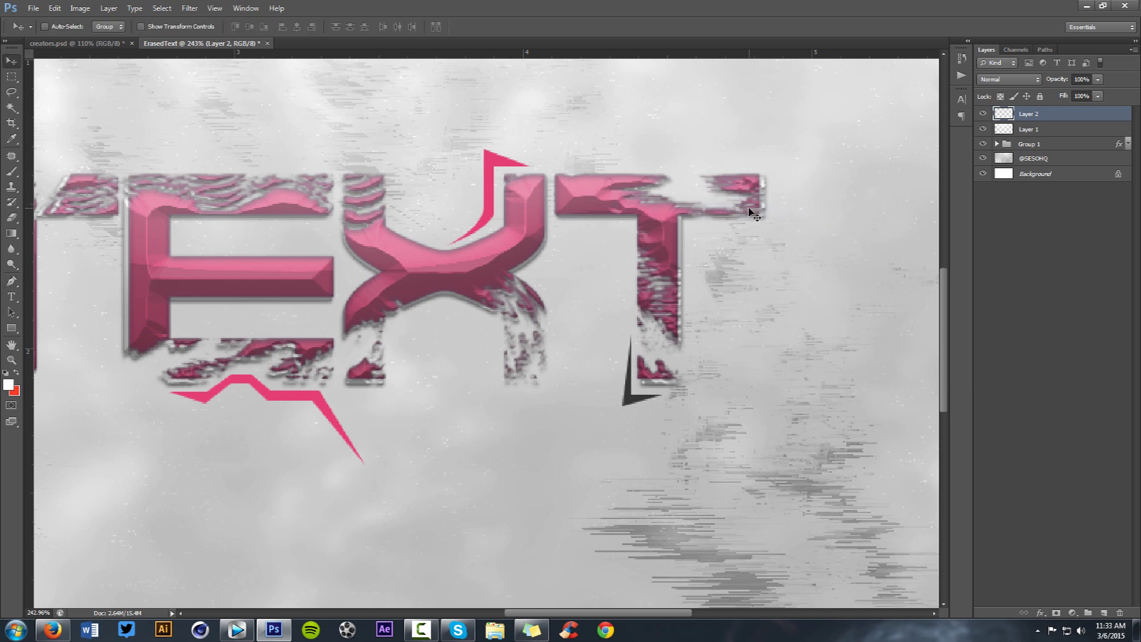
scroll(750, 208, "down", 3)
Rename Group 1 to 'TEXT'.
scroll(750, 208, "down", 2)
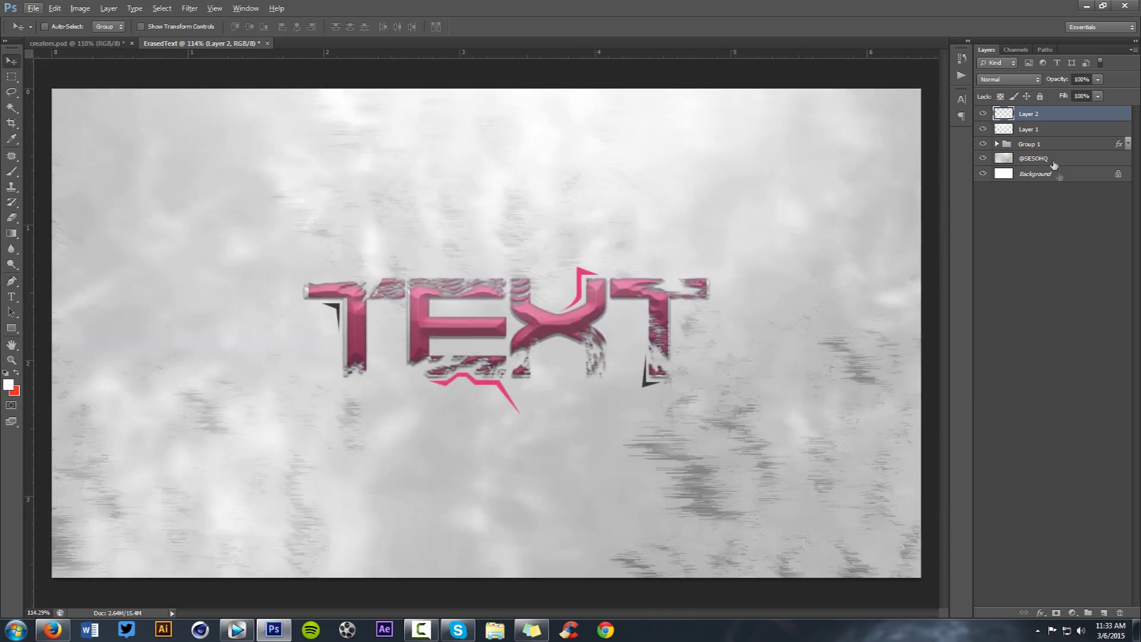
left_click(1039, 145)
right_click(1052, 146)
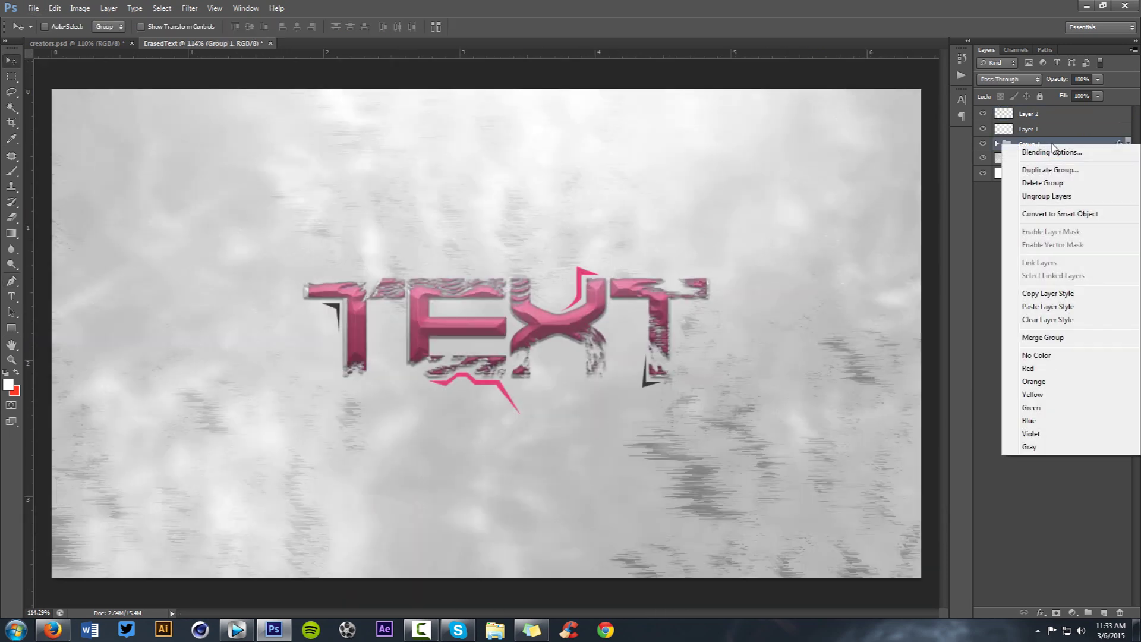
left_click(1052, 146)
double_click(1034, 145)
type("TYP")
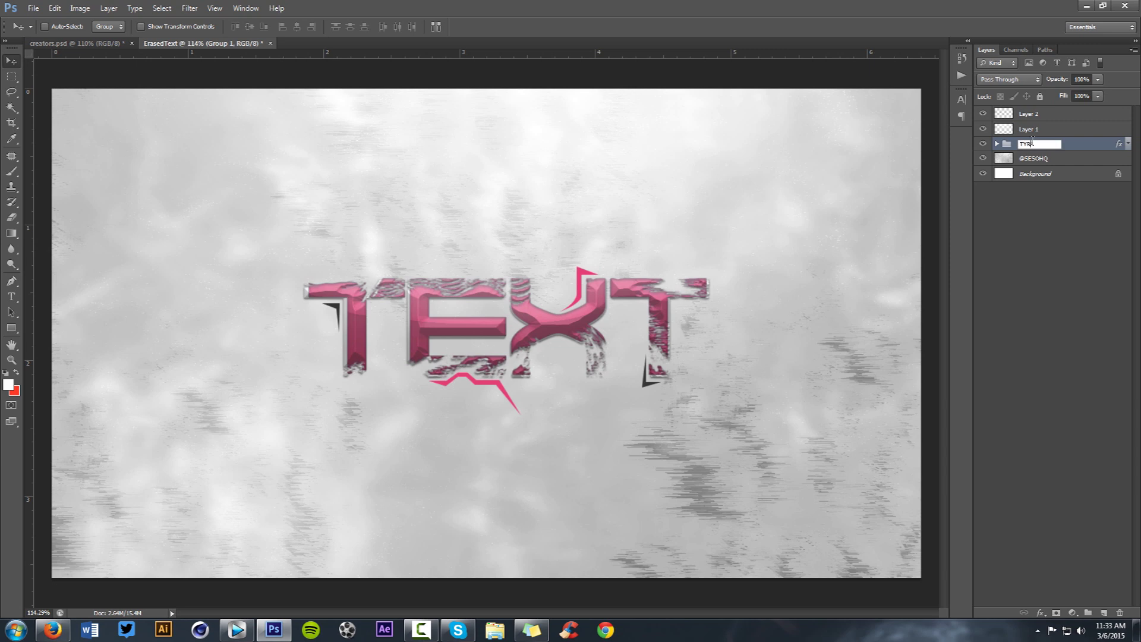
type("XT")
key("Return")
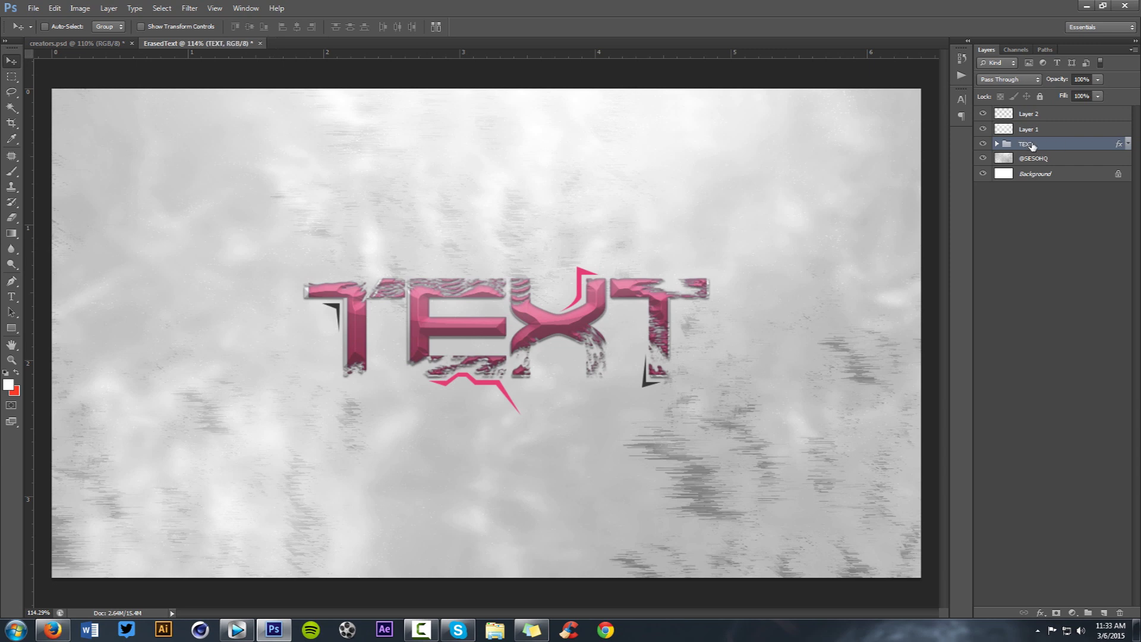
Copy the TEXT group's layer style onto Layer 2 and move Layer 2 beneath Layer 1.
right_click(1032, 146)
left_click(1048, 292)
left_click(1129, 146)
left_click(1130, 146)
right_click(1048, 114)
left_click(1048, 319)
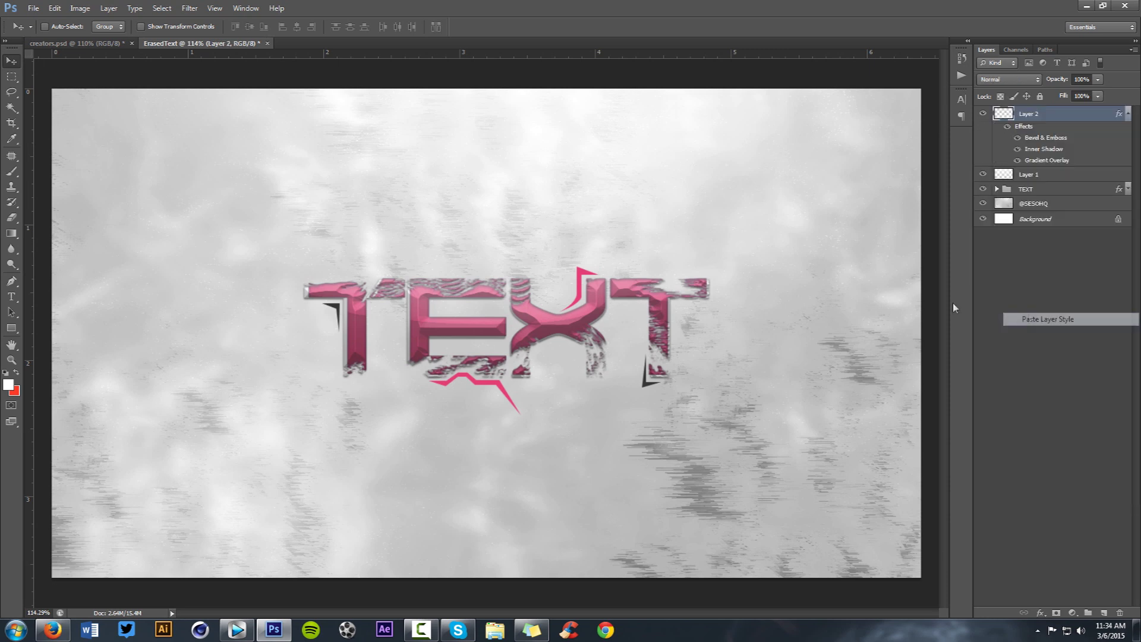
key("alt+shift+bracketleft")
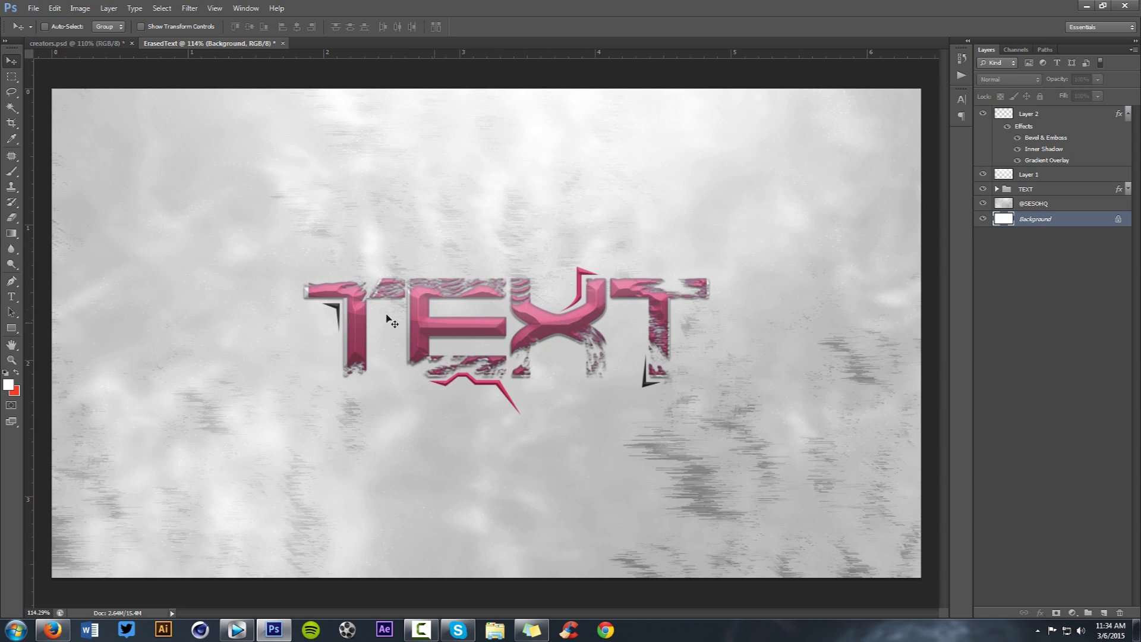
left_click_drag(1047, 127, 1040, 187)
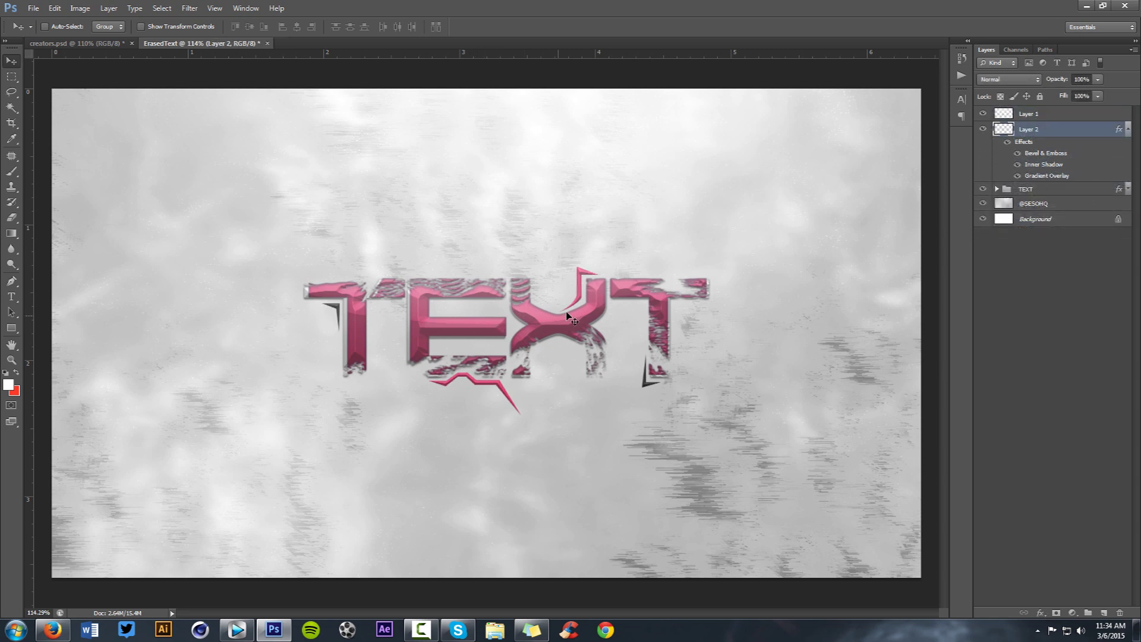